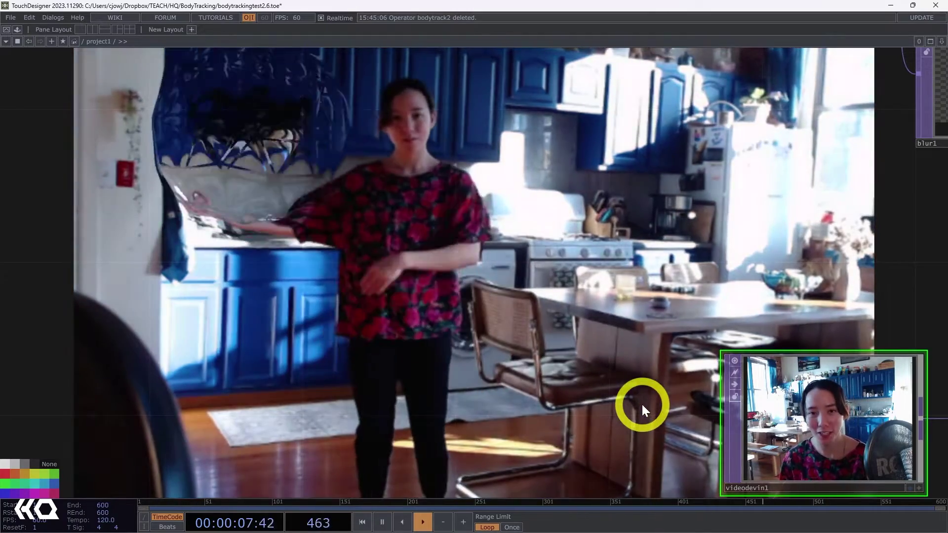
{"action": "scroll", "coordinate": [641, 405], "scroll_direction": "down", "scroll_amount": 3}
{"action": "left_click_drag", "start_coordinate": [644, 430], "coordinate": [647, 217]}
{"action": "left_click_drag", "start_coordinate": [576, 299], "coordinate": [592, 359]}
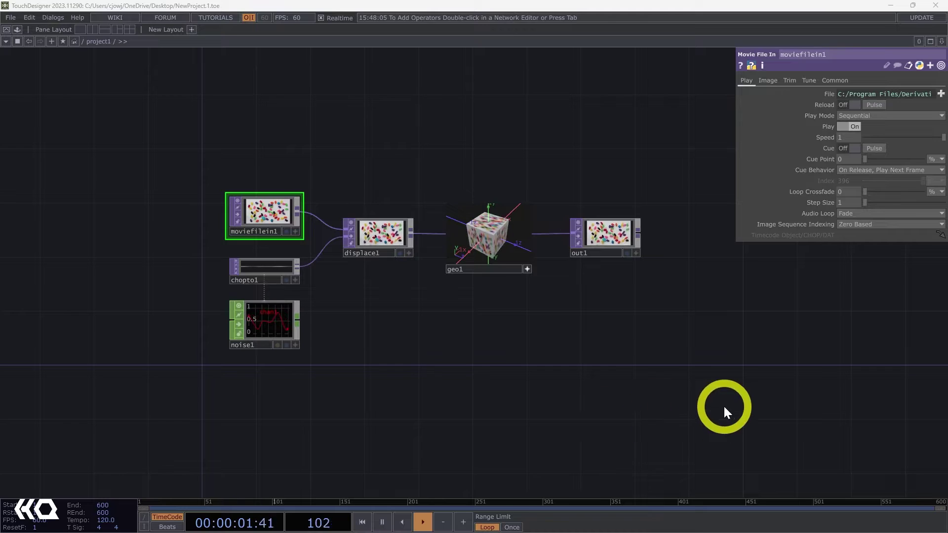
Step: Delete all the default operators from the network and add a Video Device In TOP
{"action": "left_click_drag", "start_coordinate": [723, 407], "coordinate": [178, 158]}
{"action": "key", "text": "Delete"}
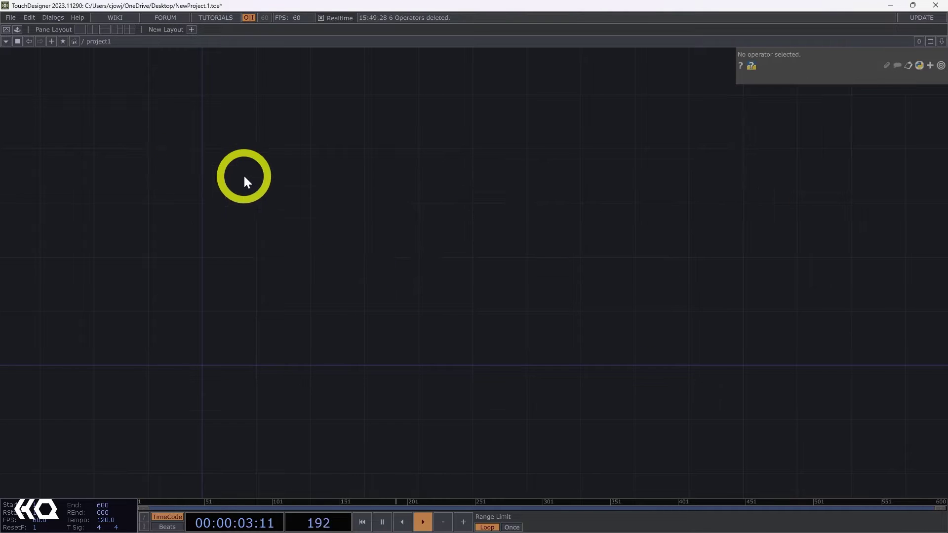
{"action": "key", "text": "Tab"}
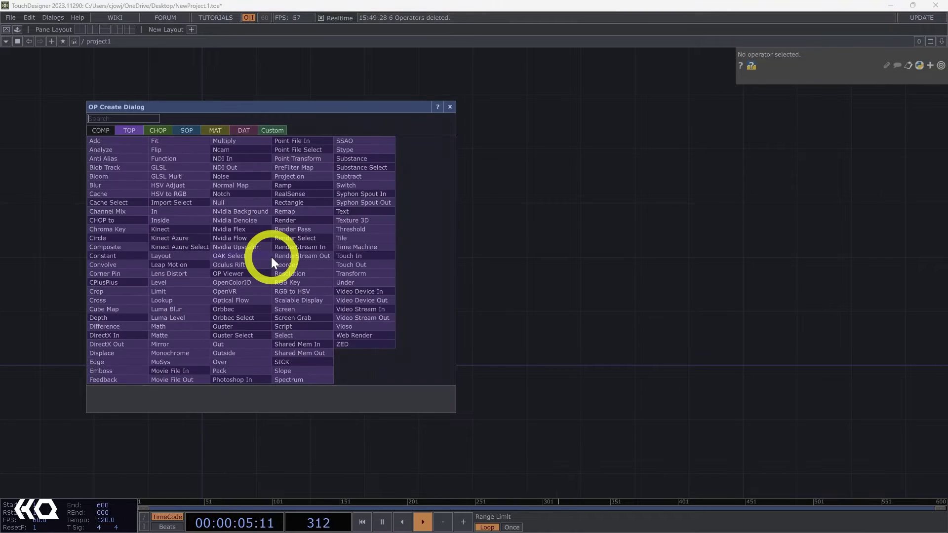
{"action": "type", "text": "vide"}
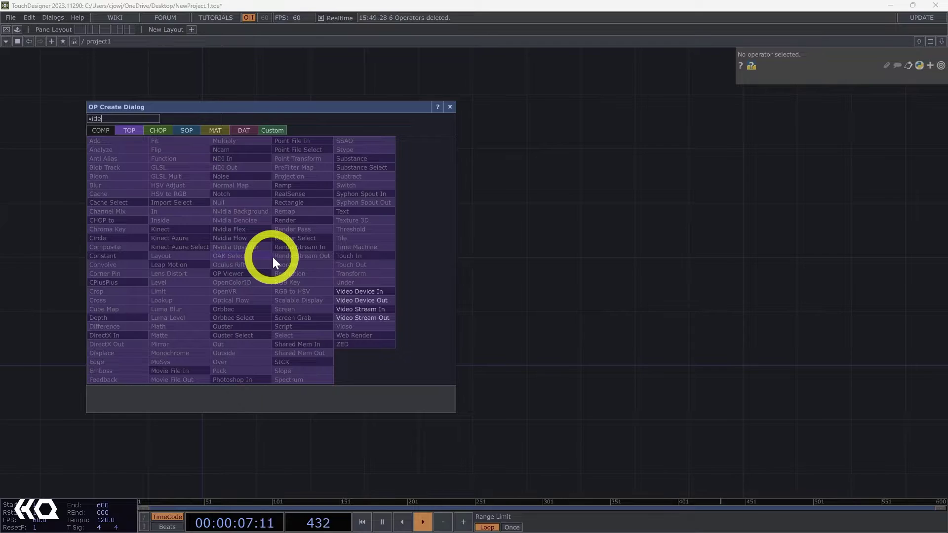
{"action": "left_click", "coordinate": [372, 290]}
{"action": "left_click", "coordinate": [493, 312]}
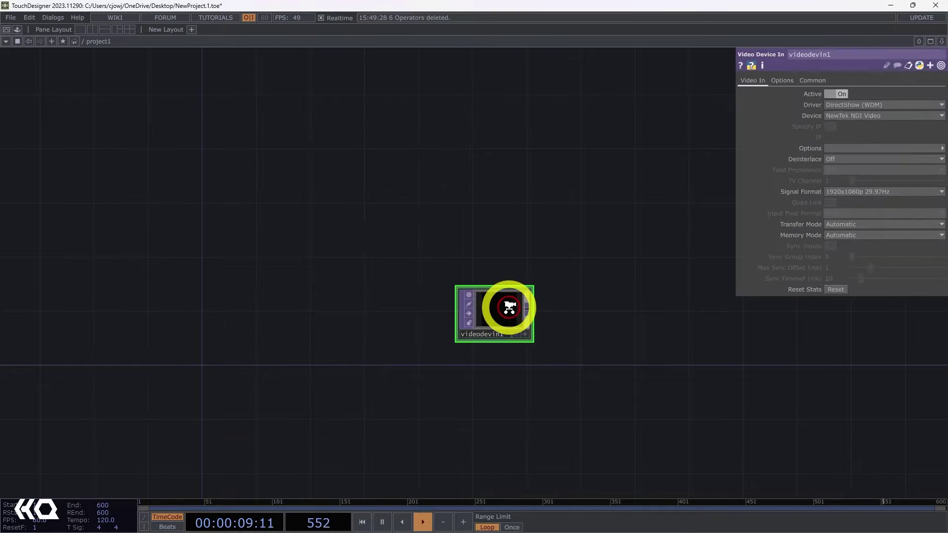
Step: Set the video input's device to HD Pro Webcam C920
{"action": "scroll", "coordinate": [543, 276], "scroll_direction": "up", "scroll_amount": 3}
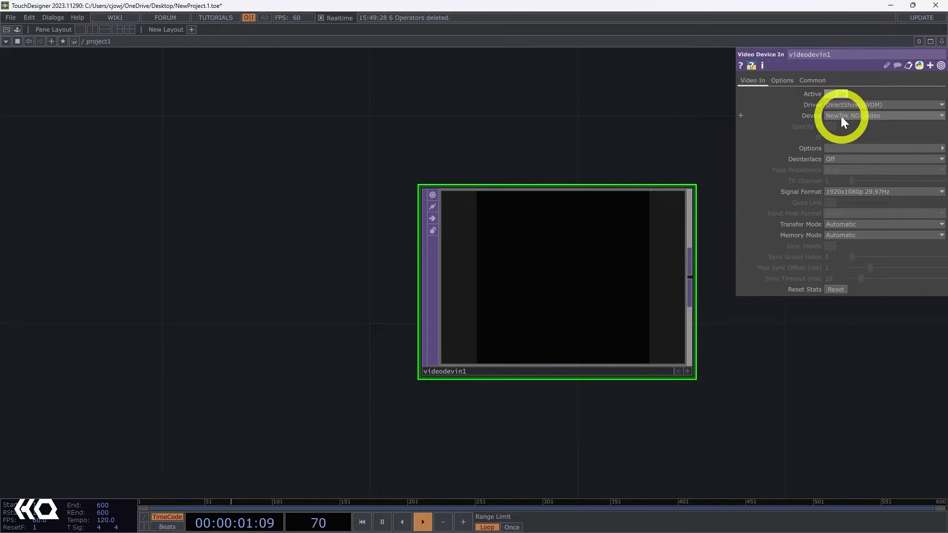
{"action": "left_click", "coordinate": [840, 116]}
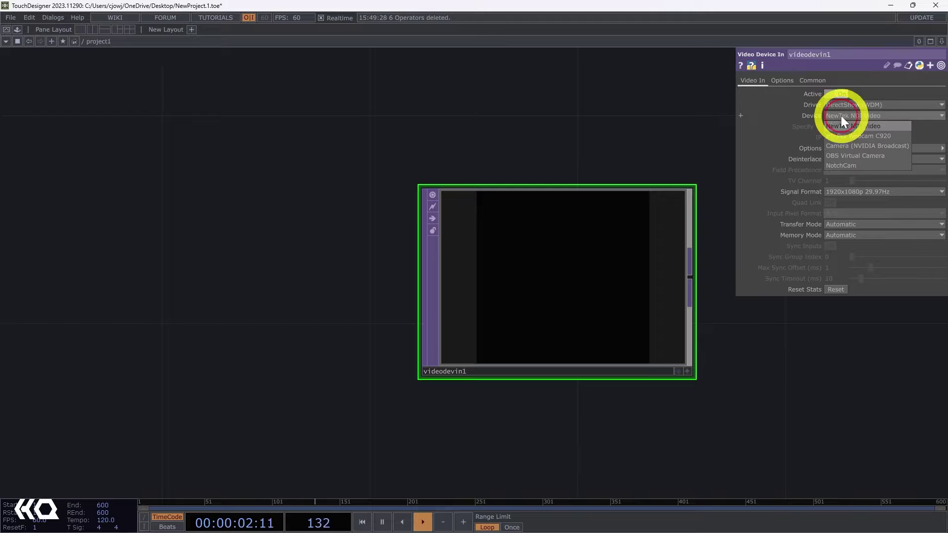
{"action": "left_click", "coordinate": [877, 134]}
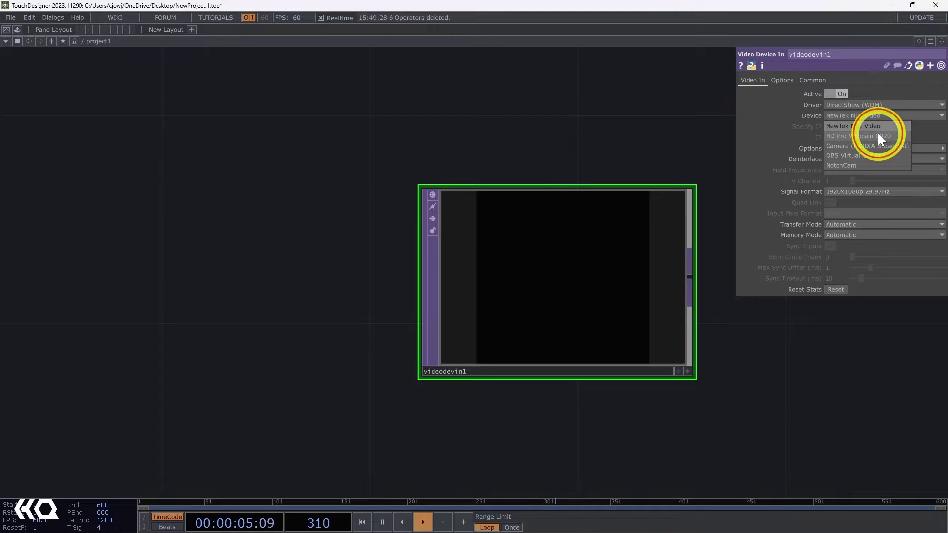
Step: Add a Sphere SOP in the empty network area away from the webcam input
{"action": "scroll", "coordinate": [558, 108], "scroll_direction": "down", "scroll_amount": 2}
{"action": "left_click_drag", "start_coordinate": [558, 109], "coordinate": [386, 255]}
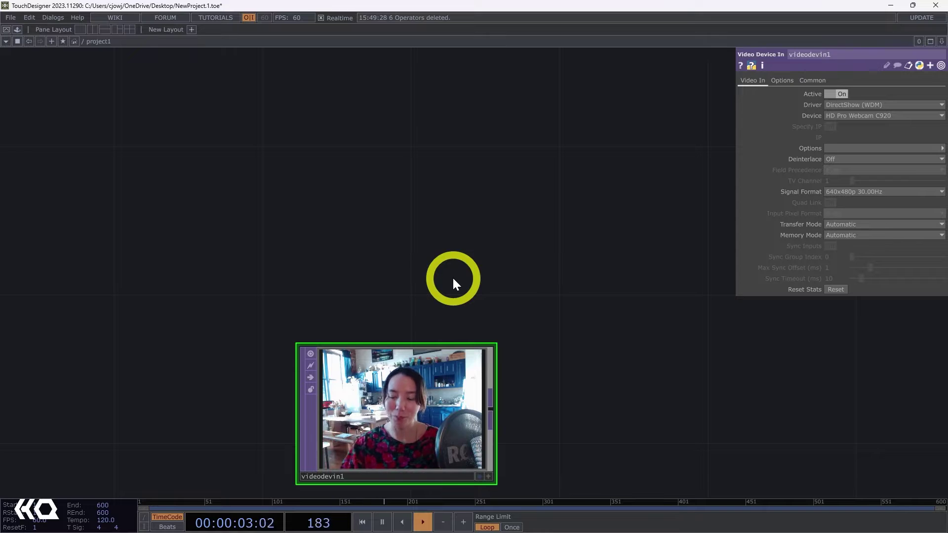
{"action": "key", "text": "Tab"}
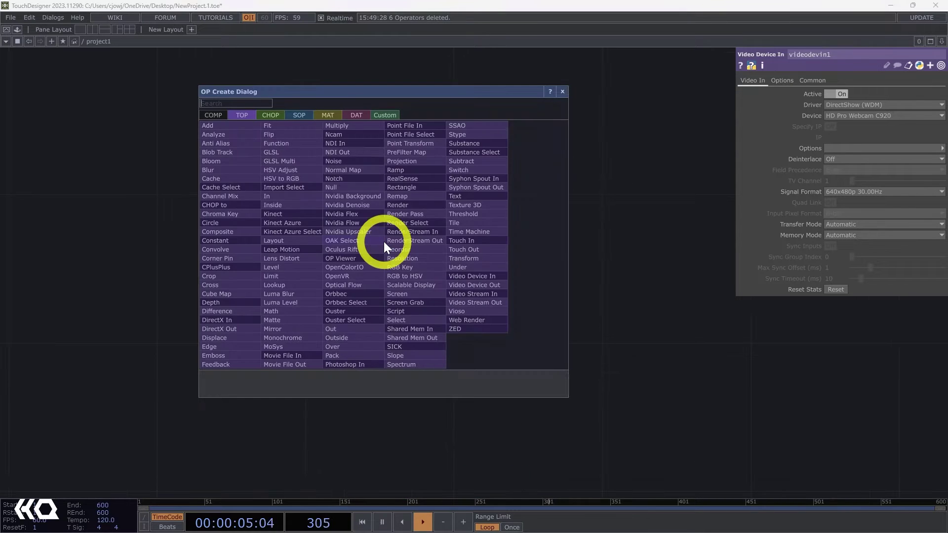
{"action": "type", "text": "sphere"}
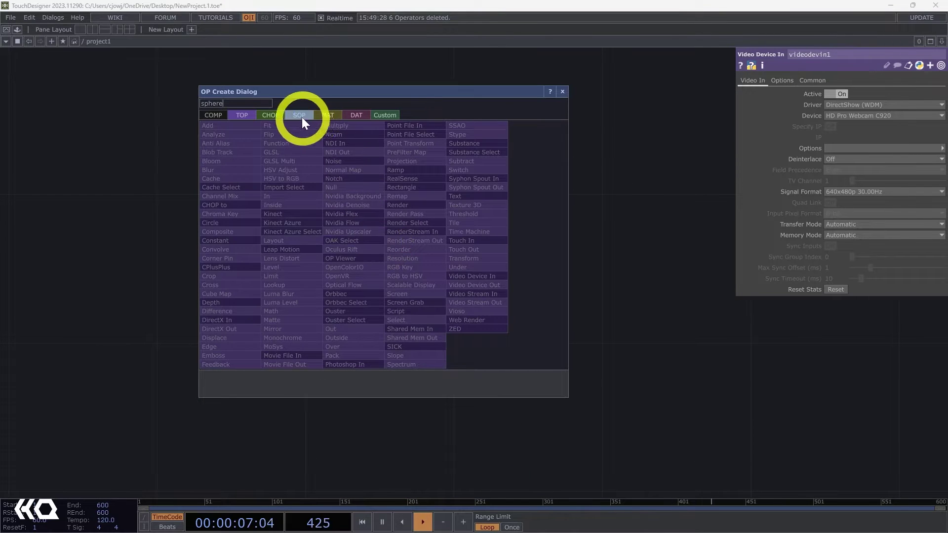
{"action": "left_click", "coordinate": [301, 116]}
{"action": "left_click", "coordinate": [425, 162]}
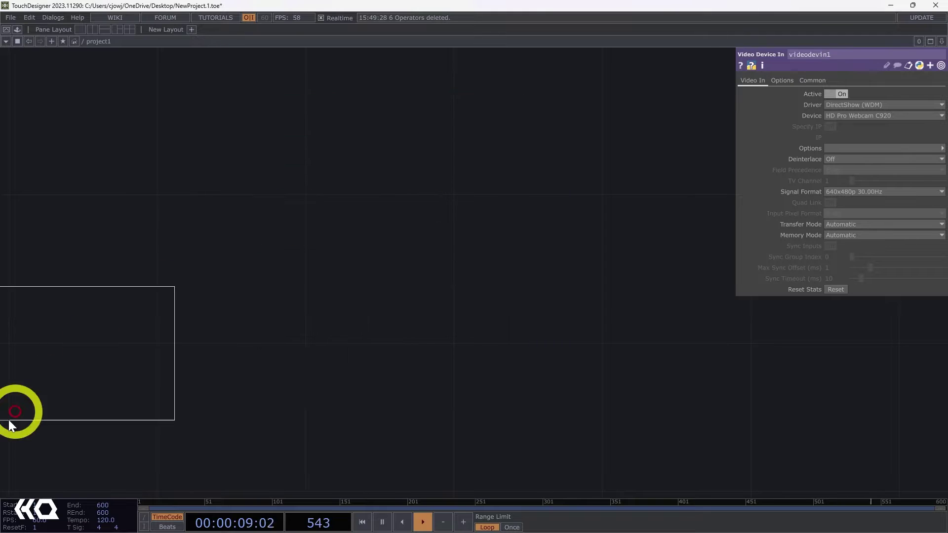
{"action": "left_click", "coordinate": [216, 191]}
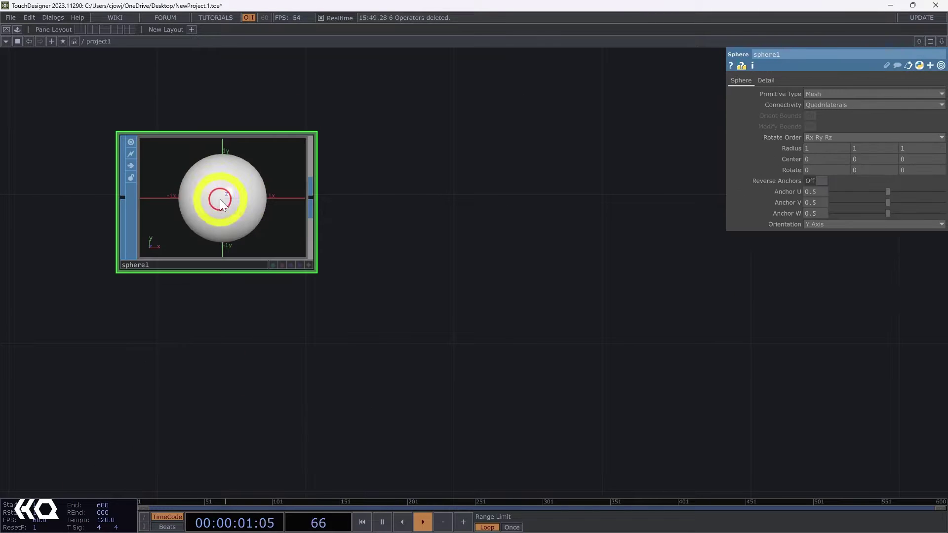
Step: Set the sphere's primitive type to Polygon and display its viewer in wireframe
{"action": "left_click", "coordinate": [845, 94]}
{"action": "left_click", "coordinate": [813, 114]}
{"action": "left_click_drag", "start_coordinate": [534, 222], "coordinate": [610, 229]}
{"action": "middle_click_drag", "start_coordinate": [440, 271], "coordinate": [417, 264]}
{"action": "scroll", "coordinate": [417, 264], "scroll_direction": "up", "scroll_amount": 2}
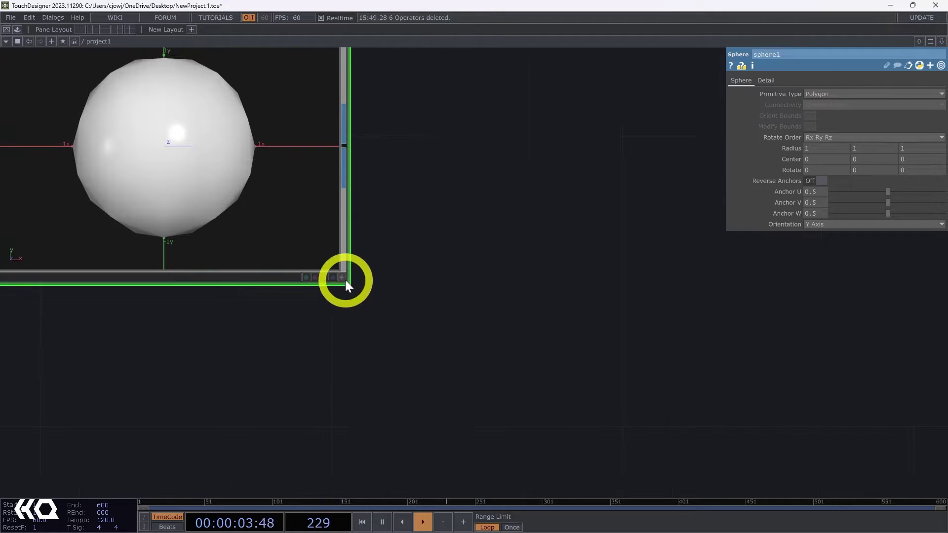
{"action": "scroll", "coordinate": [340, 277], "scroll_direction": "up", "scroll_amount": 1}
{"action": "key", "text": "w"}
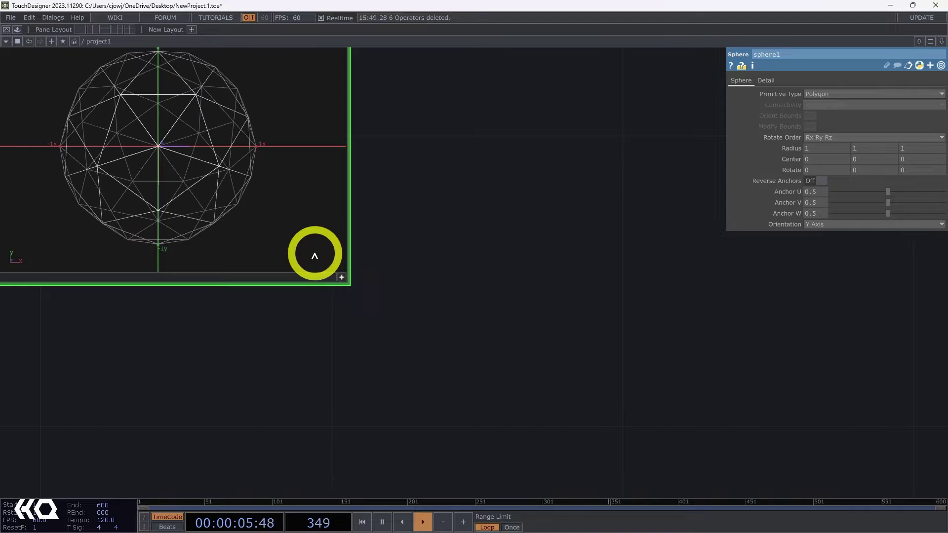
{"action": "left_click_drag", "start_coordinate": [481, 296], "coordinate": [614, 405]}
{"action": "left_click_drag", "start_coordinate": [629, 342], "coordinate": [642, 350]}
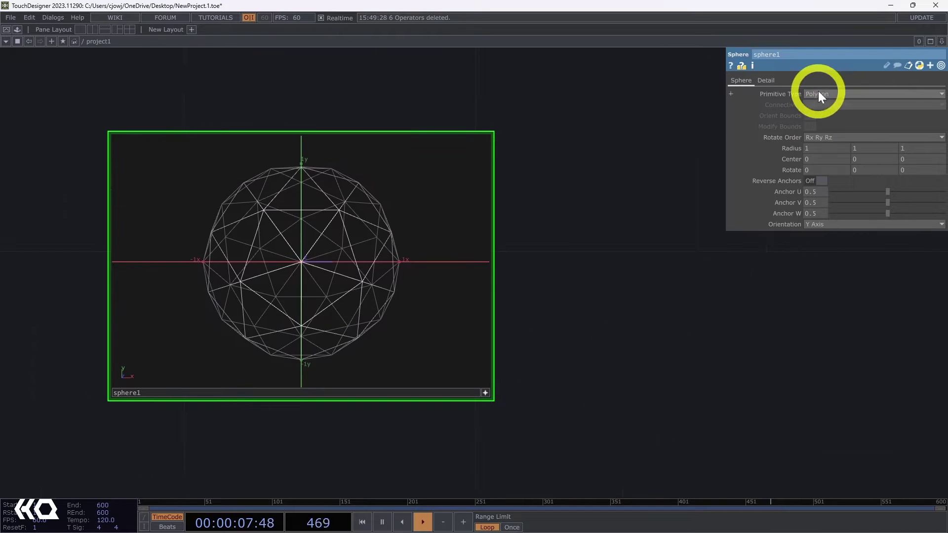
Step: Try the Mesh primitive type on the sphere, and return it to Polygon
{"action": "left_click", "coordinate": [818, 91]}
{"action": "left_click", "coordinate": [816, 124]}
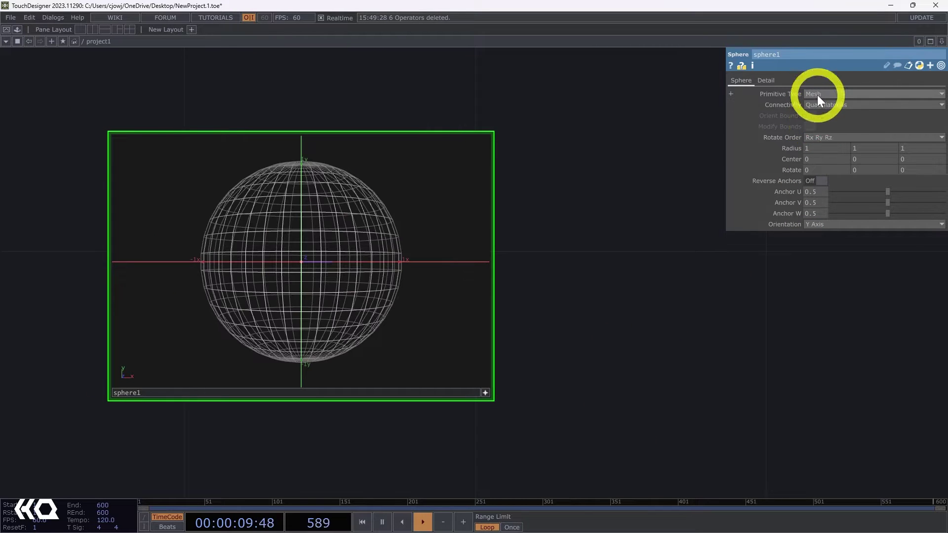
{"action": "left_click", "coordinate": [817, 106]}
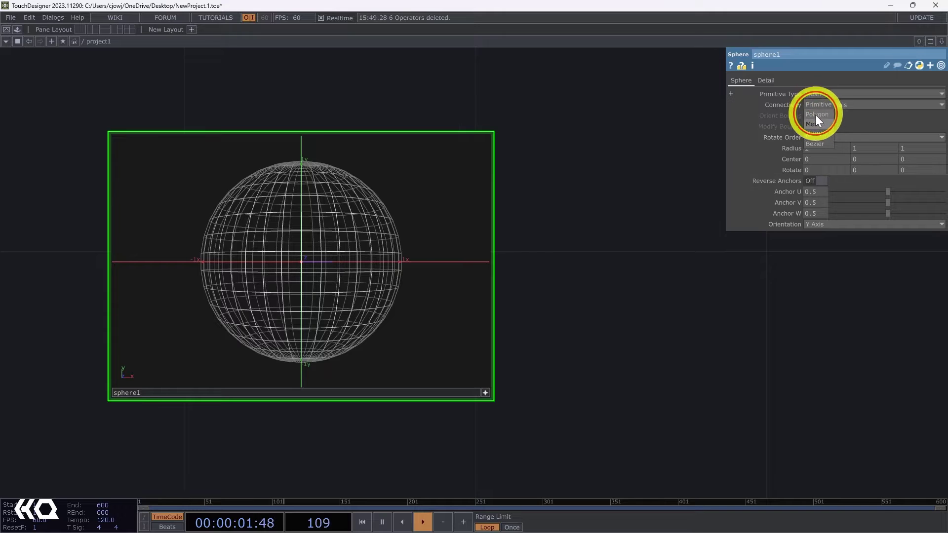
{"action": "left_click", "coordinate": [816, 115]}
Step: Add a Geometry COMP connected to the sphere's output and place it beside the sphere
{"action": "left_click_drag", "start_coordinate": [585, 332], "coordinate": [514, 335]}
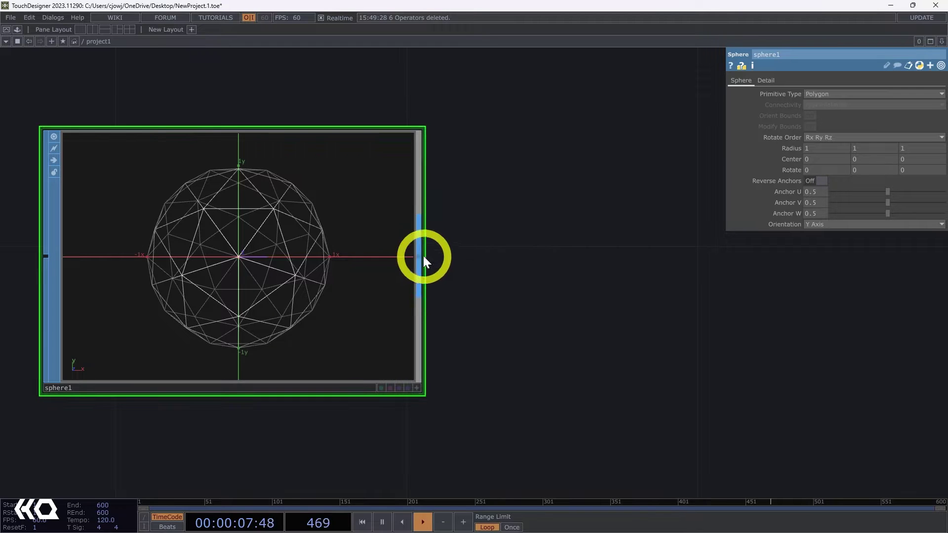
{"action": "right_click", "coordinate": [420, 255]}
{"action": "left_click", "coordinate": [253, 127]}
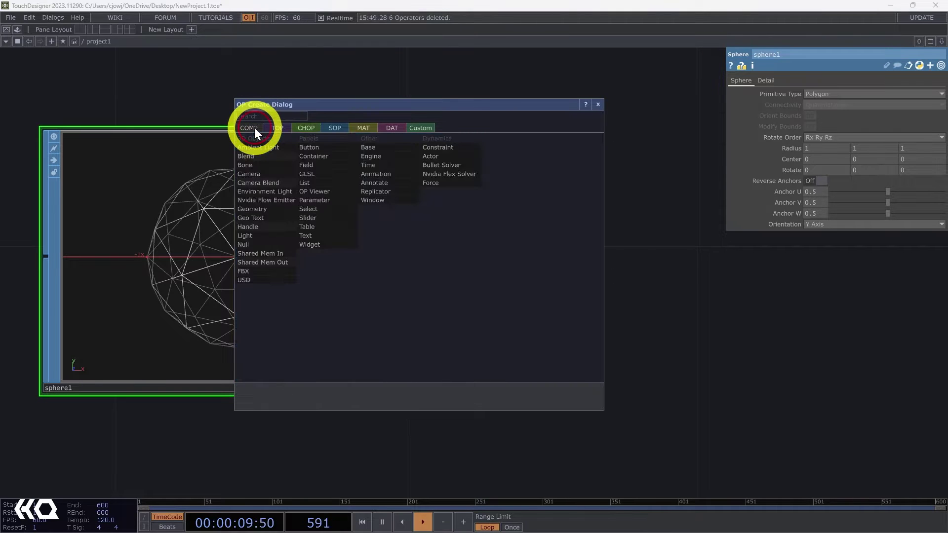
{"action": "left_click", "coordinate": [257, 208]}
{"action": "left_click", "coordinate": [704, 274]}
Step: Add a Line MAT and place it above the geometry component
{"action": "scroll", "coordinate": [566, 384], "scroll_direction": "down", "scroll_amount": 3}
{"action": "left_click_drag", "start_coordinate": [567, 386], "coordinate": [298, 368]}
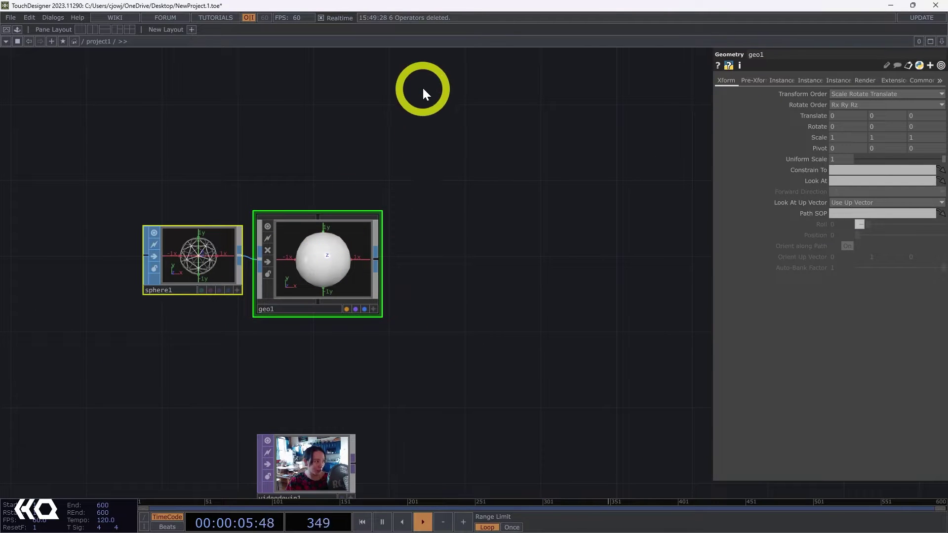
{"action": "left_click_drag", "start_coordinate": [417, 113], "coordinate": [385, 197]}
{"action": "key", "text": "Tab"}
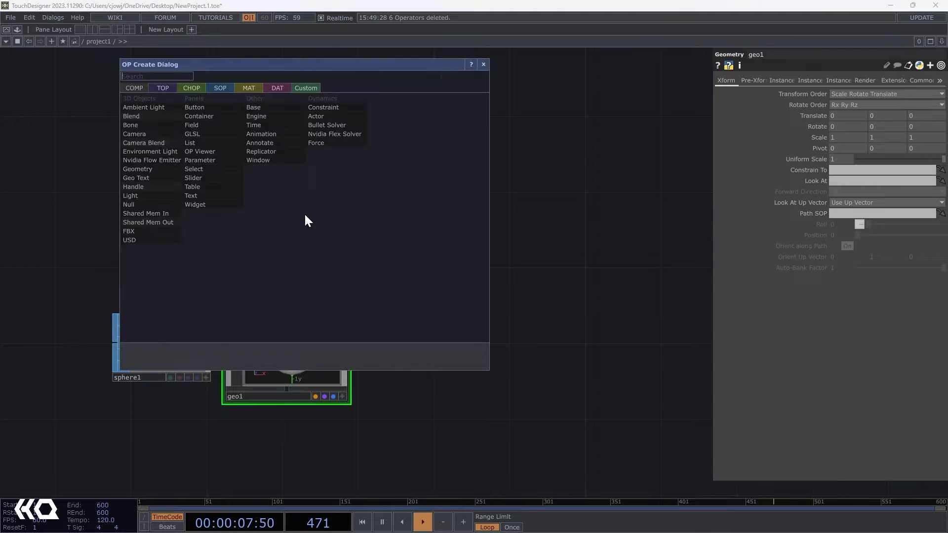
{"action": "type", "text": "line"}
{"action": "left_click", "coordinate": [249, 89]}
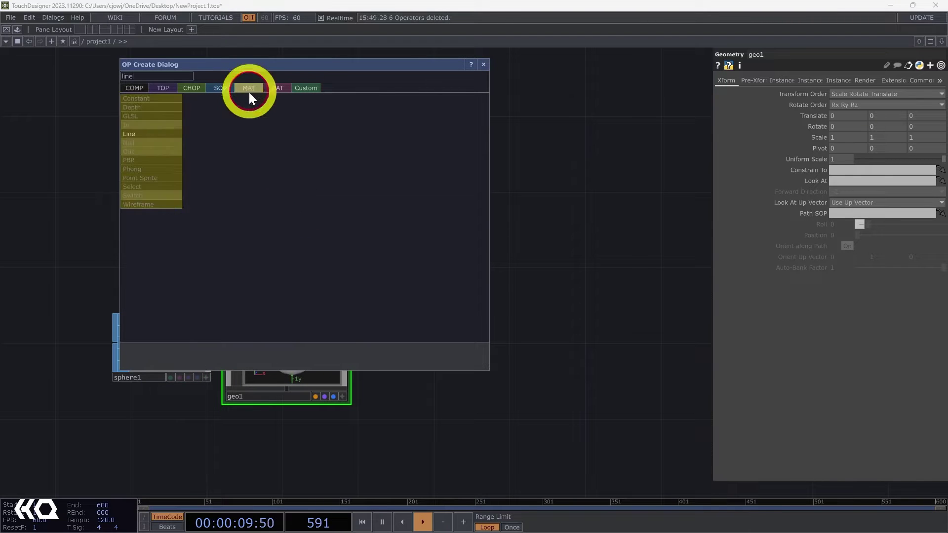
{"action": "left_click", "coordinate": [169, 131]}
{"action": "left_click", "coordinate": [291, 211]}
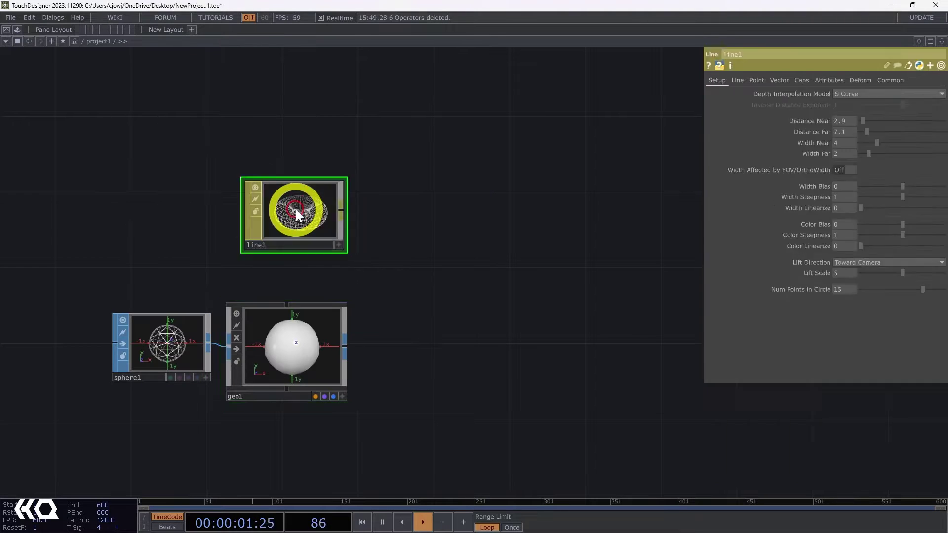
Step: Assign the line material to the geometry component as its Material parameter
{"action": "left_click_drag", "start_coordinate": [298, 215], "coordinate": [288, 309]}
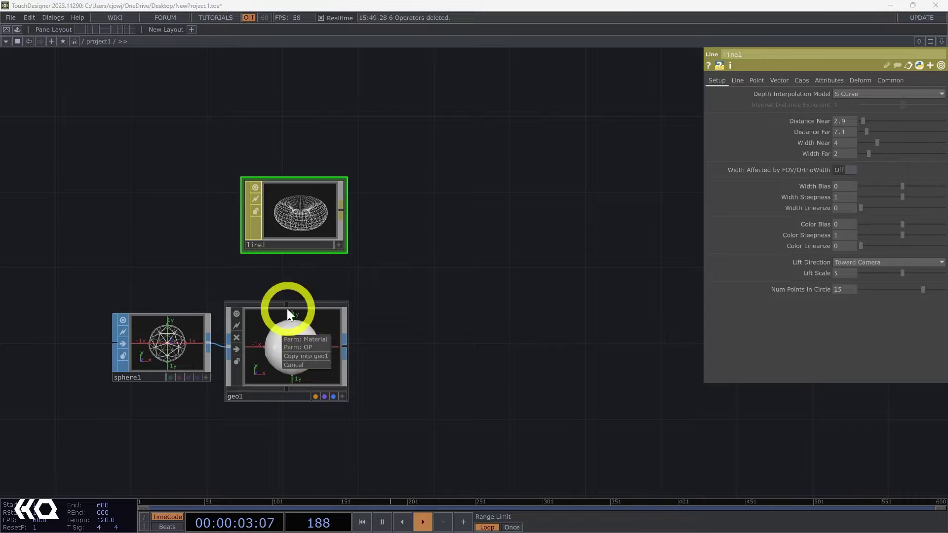
{"action": "left_click", "coordinate": [307, 338]}
{"action": "key", "text": "h"}
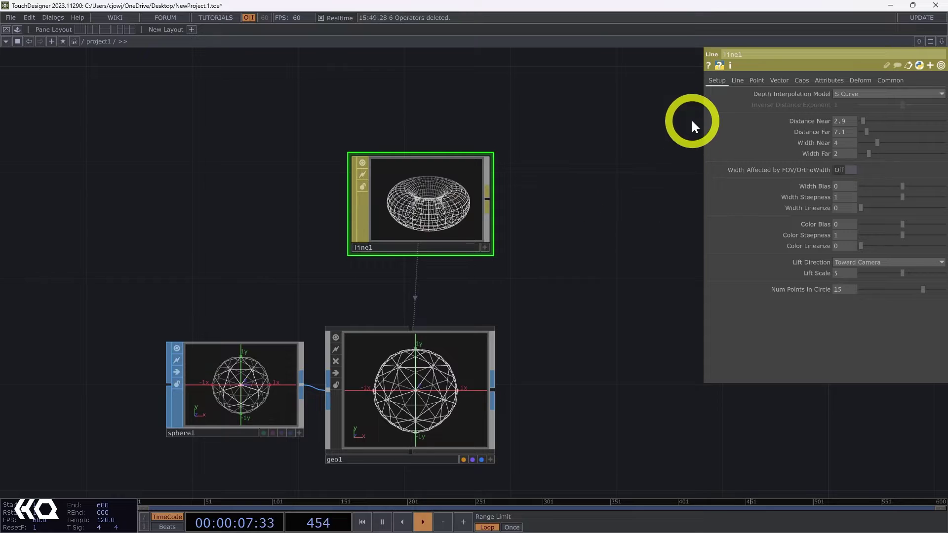
Step: Set the line material's Line Near Color to pure white
{"action": "left_click", "coordinate": [739, 80]}
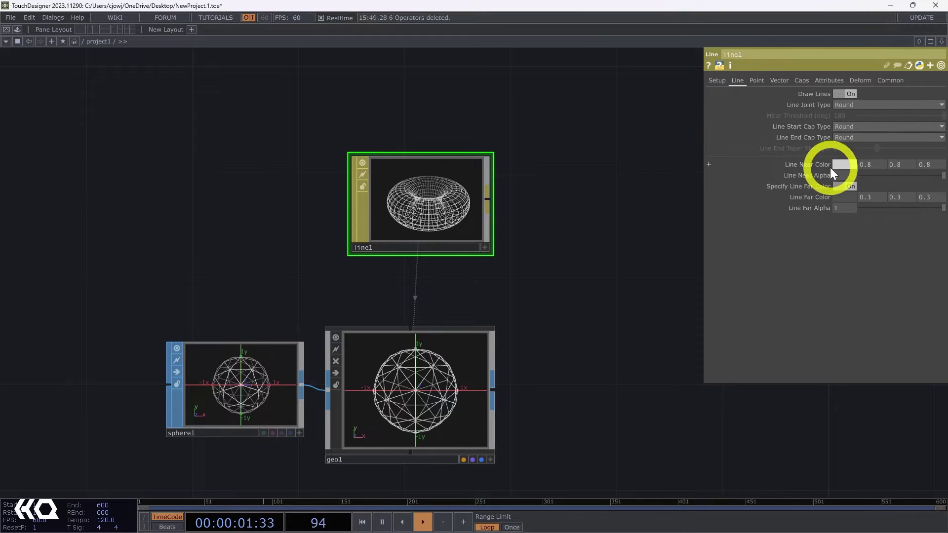
{"action": "left_click", "coordinate": [845, 165]}
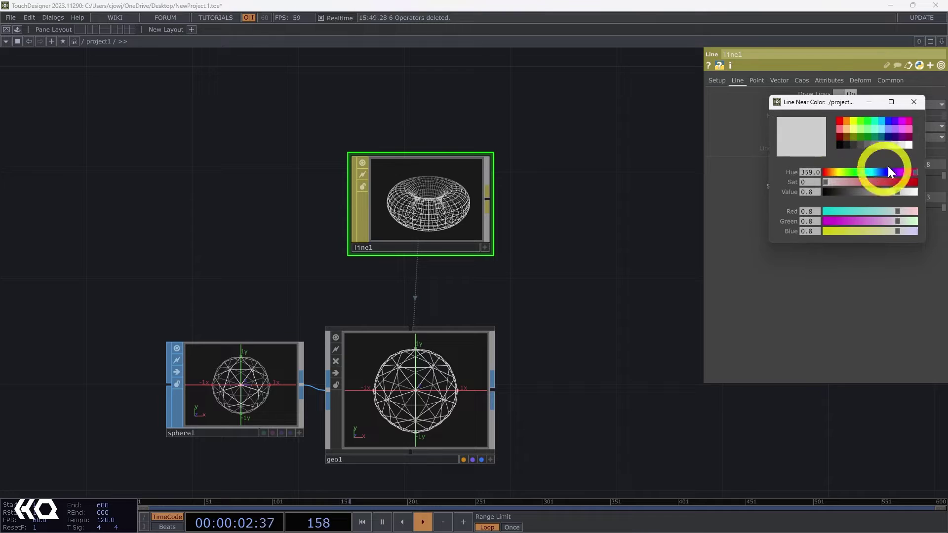
{"action": "left_click", "coordinate": [906, 144]}
{"action": "left_click", "coordinate": [915, 101]}
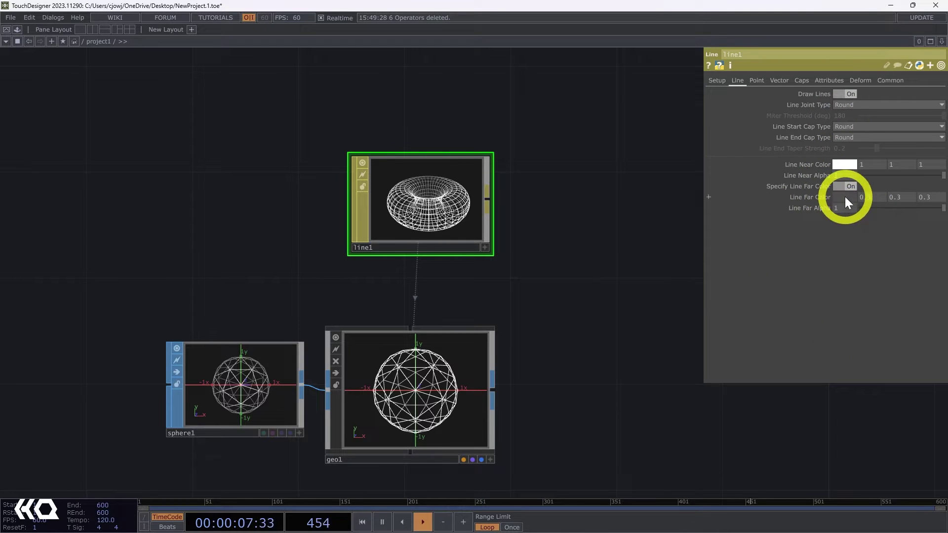
Step: Set the line material's Line Far Color to pure white
{"action": "left_click", "coordinate": [844, 197]}
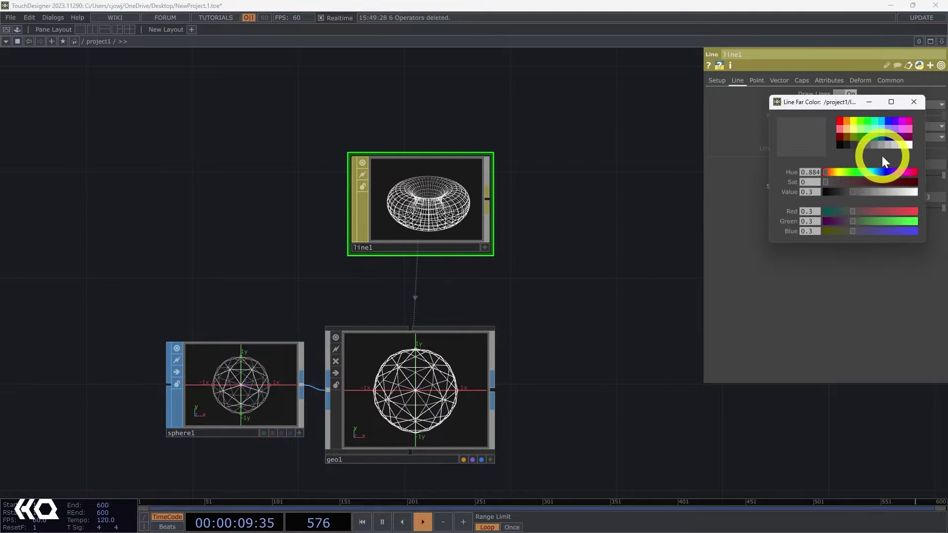
{"action": "left_click", "coordinate": [910, 143]}
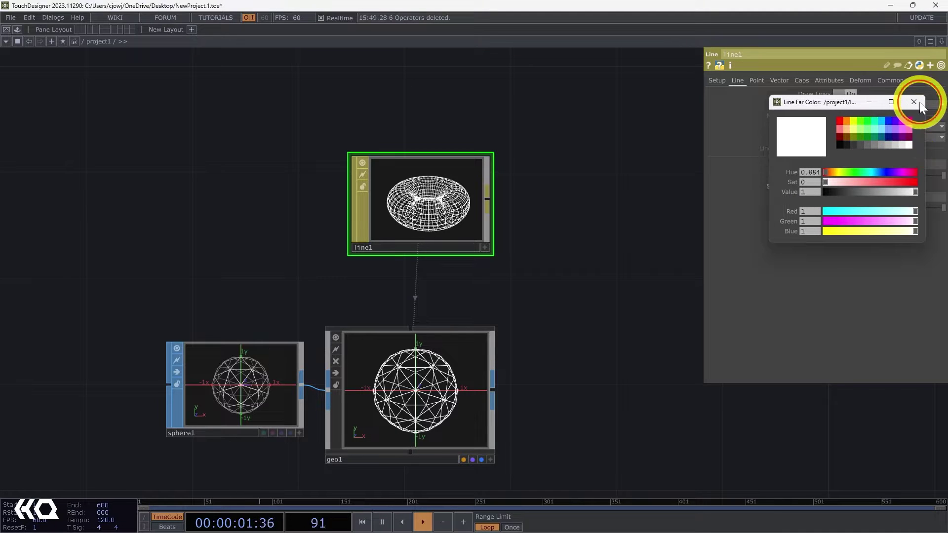
{"action": "left_click", "coordinate": [913, 102]}
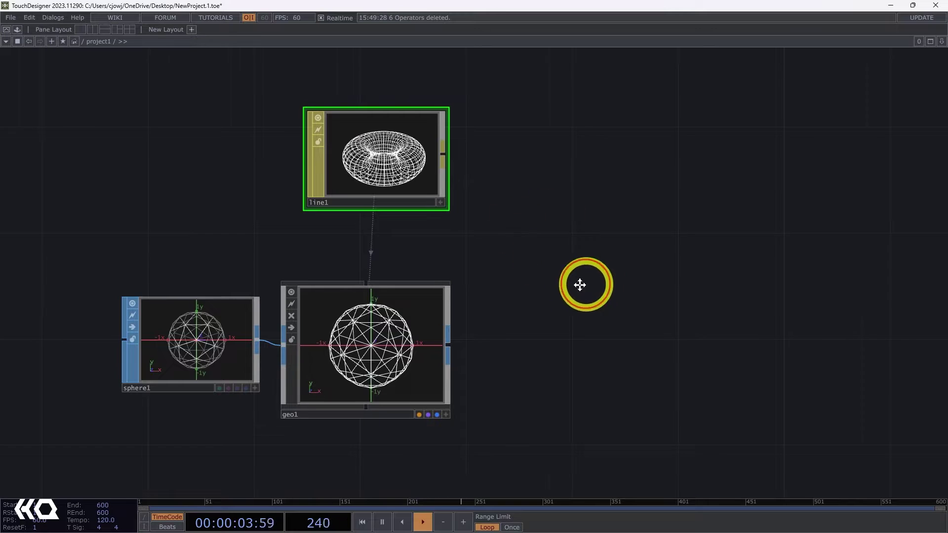
Step: Add a Camera COMP and place it in the free space beside the line material
{"action": "left_click_drag", "start_coordinate": [580, 285], "coordinate": [564, 292]}
{"action": "key", "text": "Tab"}
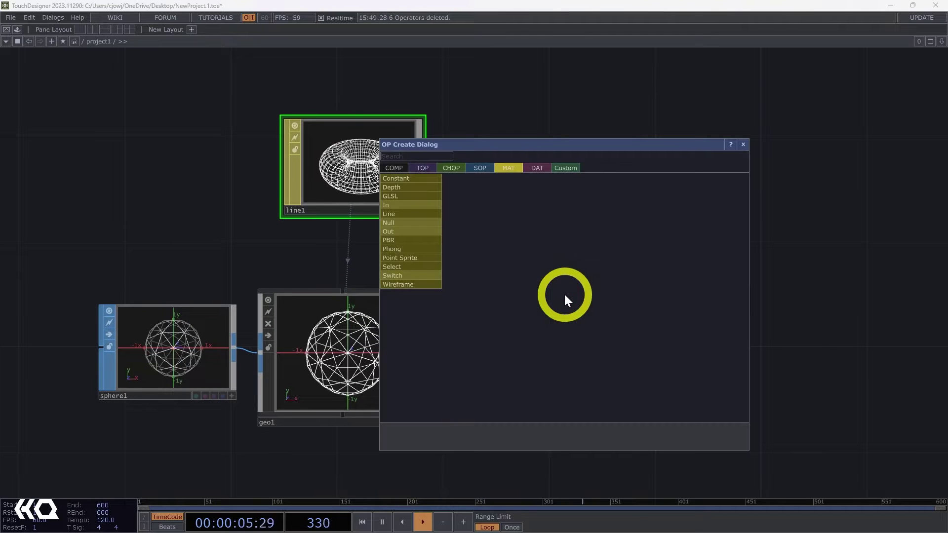
{"action": "type", "text": "camera"}
{"action": "left_click", "coordinate": [389, 168]}
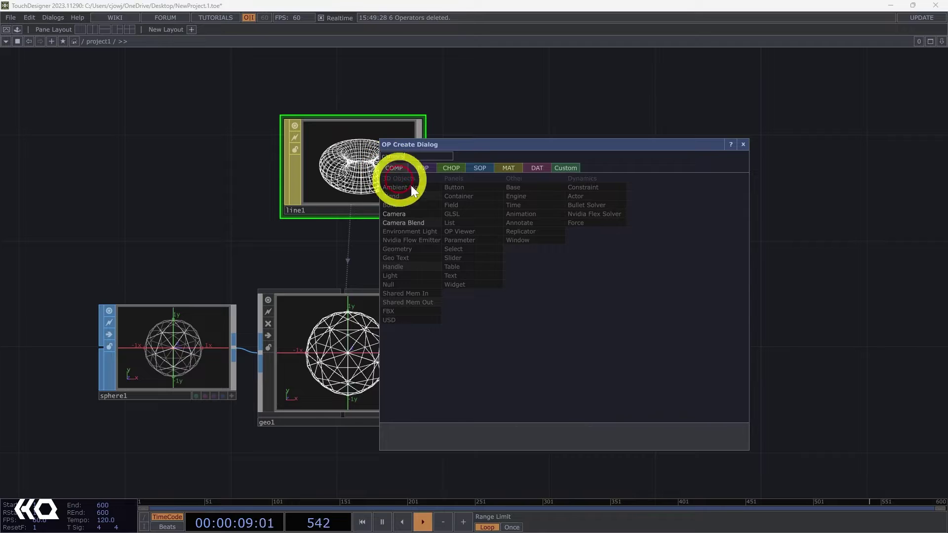
{"action": "left_click", "coordinate": [395, 214]}
{"action": "left_click", "coordinate": [564, 214]}
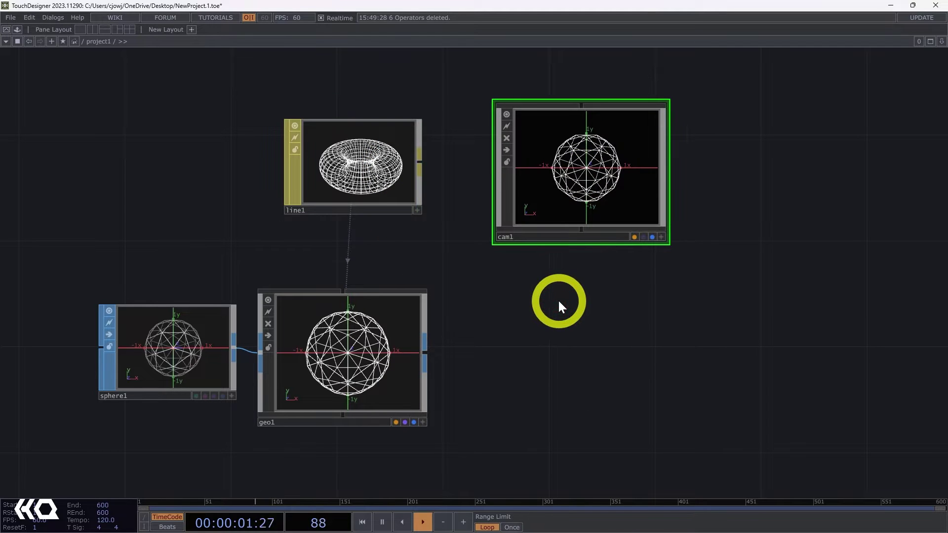
Step: Add a Render TOP and place it in the free space to the right of the geometry component, below the camera
{"action": "left_click_drag", "start_coordinate": [558, 330], "coordinate": [414, 255]}
{"action": "key", "text": "p"}
{"action": "left_click", "coordinate": [495, 326]}
{"action": "key", "text": "Tab"}
{"action": "type", "text": "render"}
{"action": "left_click", "coordinate": [353, 201]}
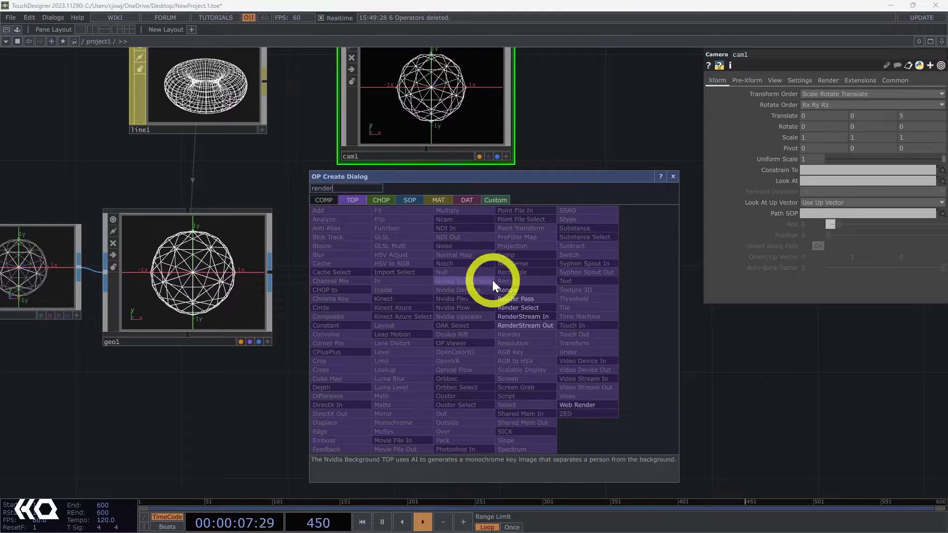
{"action": "left_click", "coordinate": [502, 289]}
{"action": "left_click", "coordinate": [466, 291]}
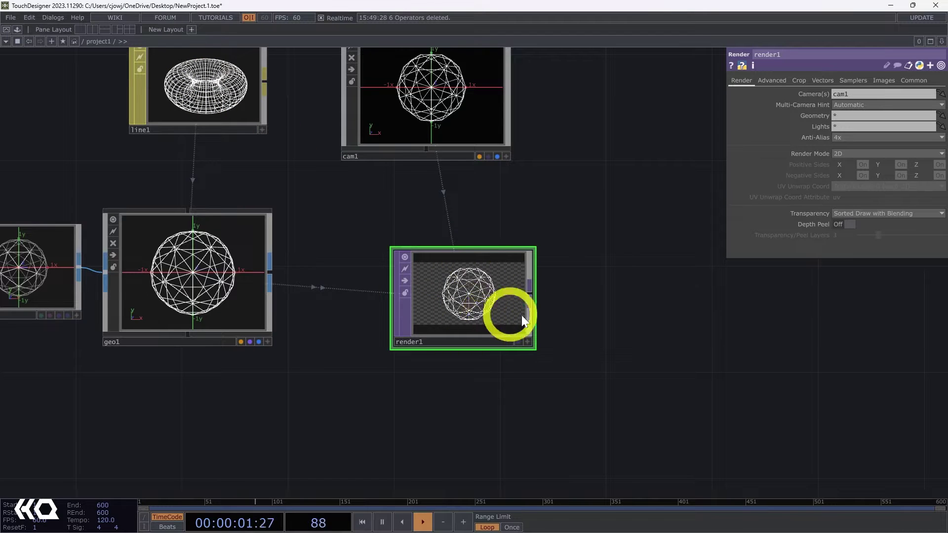
{"action": "left_click_drag", "start_coordinate": [535, 317], "coordinate": [615, 344]}
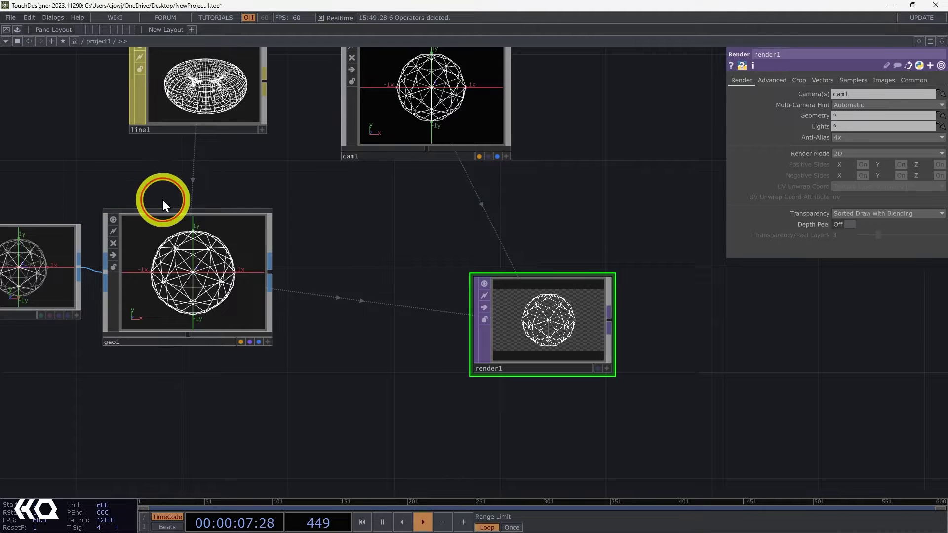
Step: Set the geometry component's Uniform Scale to about 0.303 and drive its Y rotation with the expression absTime.frame
{"action": "left_click", "coordinate": [169, 236]}
{"action": "left_click_drag", "start_coordinate": [891, 158], "coordinate": [884, 156]}
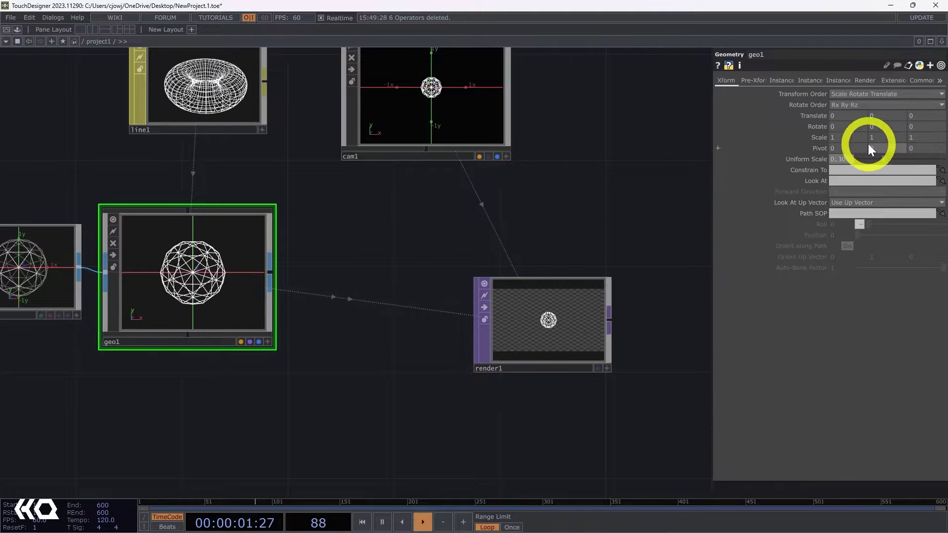
{"action": "left_click", "coordinate": [821, 126]}
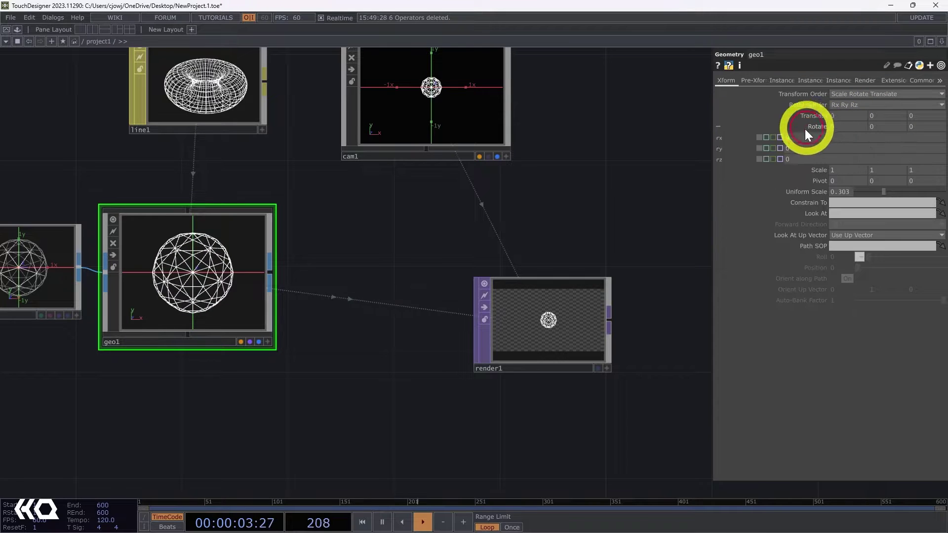
{"action": "left_click", "coordinate": [791, 146]}
{"action": "type", "text": "abs"}
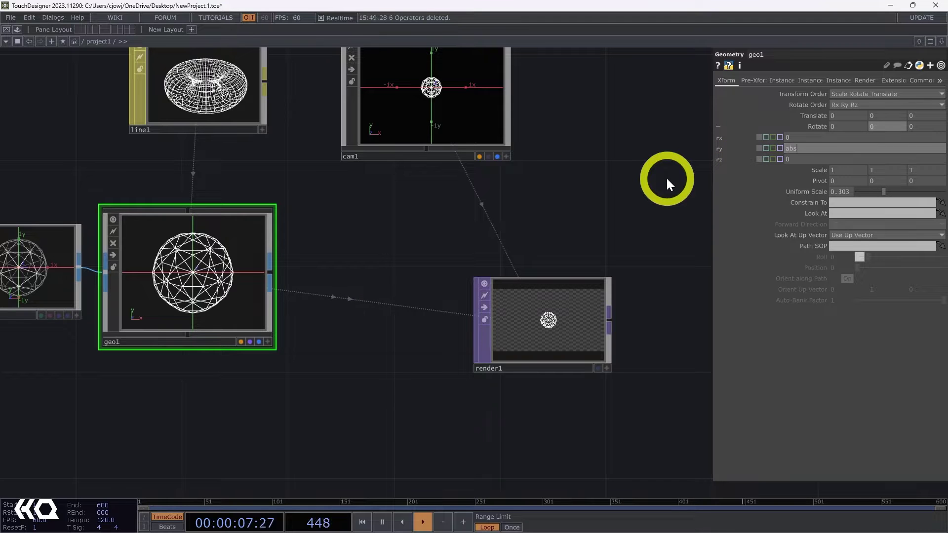
{"action": "type", "text": "Time.frame"}
{"action": "key", "text": "Return"}
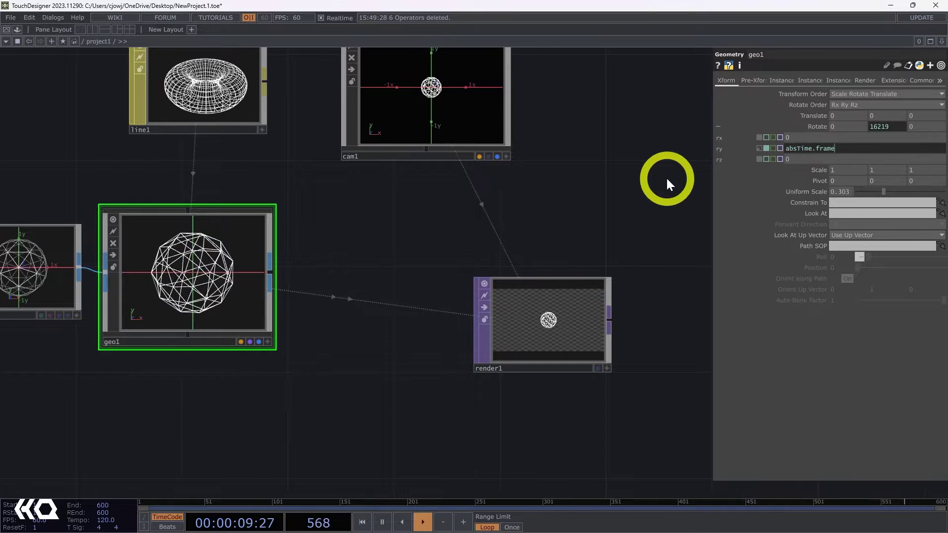
Step: Copy the absTime.frame expression from the geometry component's Y rotation to its Z rotation
{"action": "left_click", "coordinate": [776, 147]}
{"action": "key", "text": "ctrl+c"}
{"action": "left_click", "coordinate": [792, 158]}
{"action": "key", "text": "ctrl+v"}
{"action": "key", "text": "Return"}
Step: Add a Blur TOP fed by the render's output and place it to the lower right of the render node
{"action": "middle_click_drag", "start_coordinate": [552, 256], "coordinate": [538, 272]}
{"action": "left_click_drag", "start_coordinate": [517, 268], "coordinate": [361, 268]}
{"action": "middle_click_drag", "start_coordinate": [448, 321], "coordinate": [449, 398]}
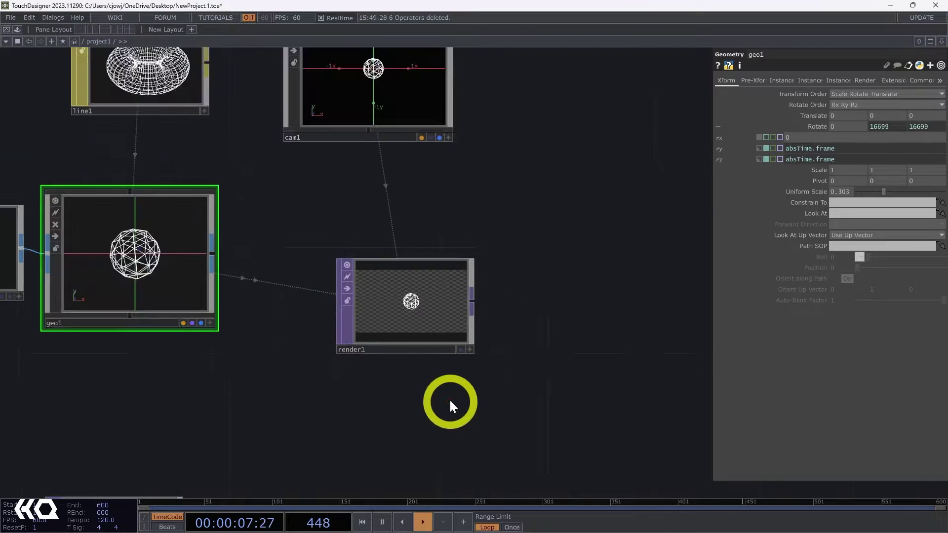
{"action": "left_click_drag", "start_coordinate": [427, 386], "coordinate": [311, 308]}
{"action": "left_click_drag", "start_coordinate": [375, 288], "coordinate": [251, 336]}
{"action": "scroll", "coordinate": [256, 287], "scroll_direction": "up", "scroll_amount": 4}
{"action": "scroll", "coordinate": [258, 283], "scroll_direction": "down", "scroll_amount": 2}
{"action": "left_click_drag", "start_coordinate": [312, 285], "coordinate": [354, 286]}
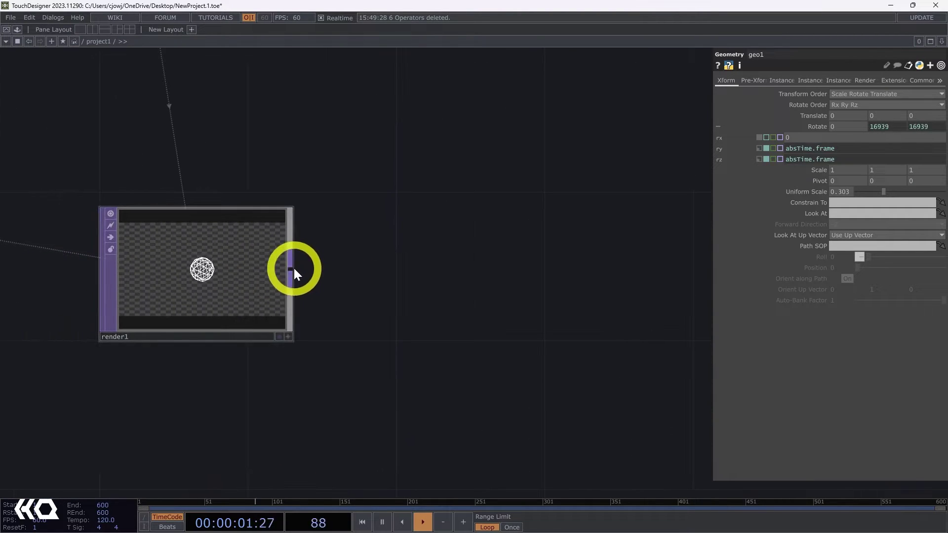
{"action": "key", "text": "Tab"}
{"action": "type", "text": "bl"}
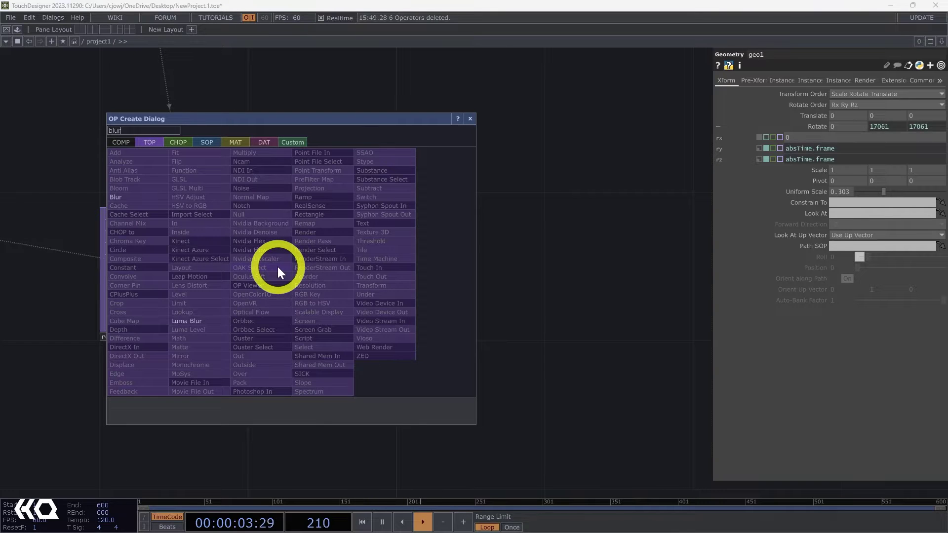
{"action": "left_click", "coordinate": [119, 198]}
{"action": "left_click", "coordinate": [469, 358]}
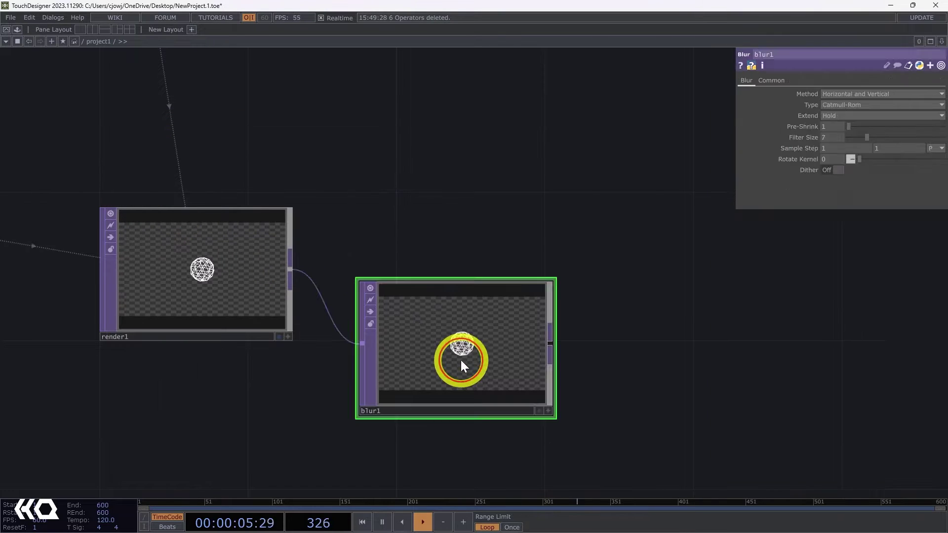
Step: Set the blur's Pre-Shrink to 2 and Filter Size to 9, and move the blur node slightly lower
{"action": "left_click_drag", "start_coordinate": [860, 124], "coordinate": [878, 135]}
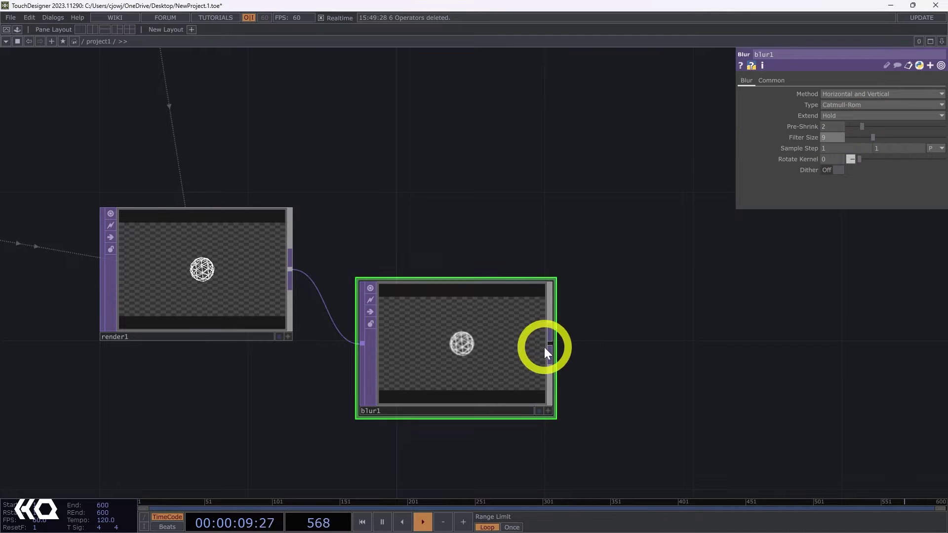
{"action": "left_click_drag", "start_coordinate": [545, 348], "coordinate": [544, 384]}
Step: Insert the feedback component from the ImageFilters palette and connect the blur's output to it, closing the palette when done
{"action": "left_click_drag", "start_coordinate": [677, 321], "coordinate": [579, 250]}
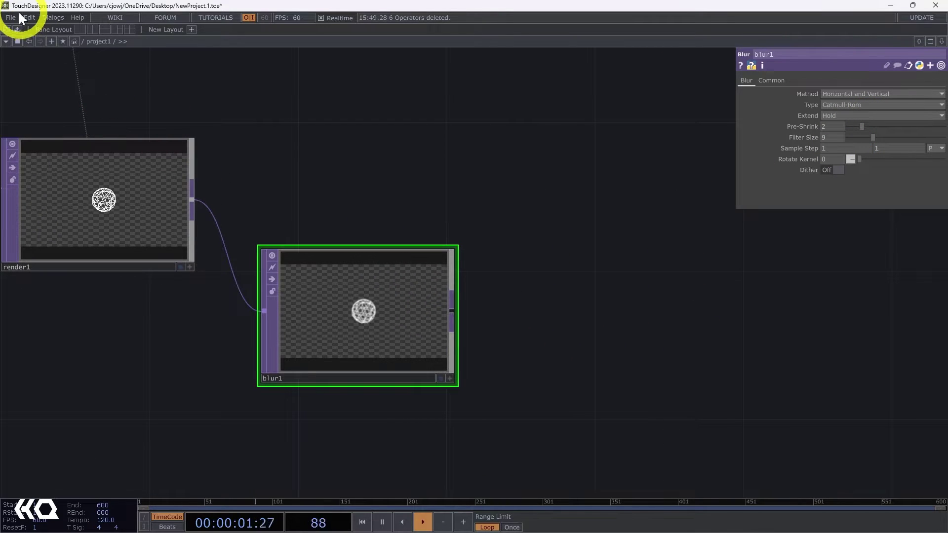
{"action": "left_click", "coordinate": [17, 29]}
{"action": "left_click", "coordinate": [49, 72]}
{"action": "left_click_drag", "start_coordinate": [39, 309], "coordinate": [717, 318]}
{"action": "left_click_drag", "start_coordinate": [553, 392], "coordinate": [323, 398]}
{"action": "left_click_drag", "start_coordinate": [522, 321], "coordinate": [551, 425]}
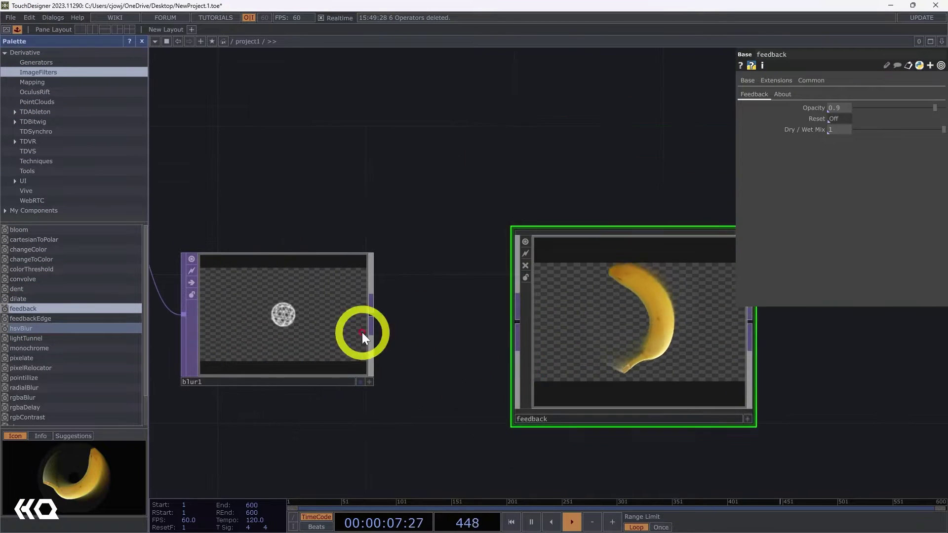
{"action": "left_click_drag", "start_coordinate": [372, 313], "coordinate": [513, 321]}
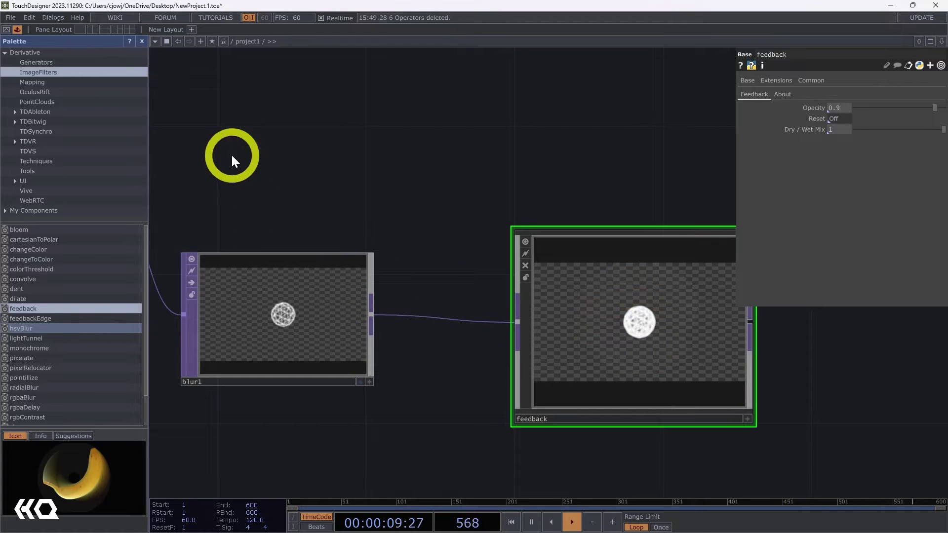
{"action": "left_click", "coordinate": [142, 42]}
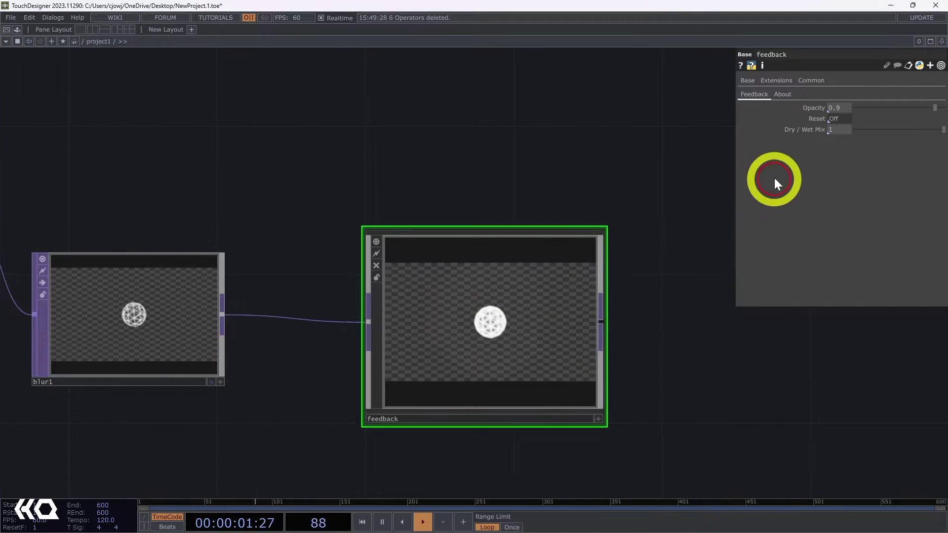
Step: Set the feedback component's Opacity to 0.75 and move the blur and feedback nodes slightly lower
{"action": "left_click_drag", "start_coordinate": [933, 107], "coordinate": [927, 108]}
{"action": "mouse_move", "coordinate": [809, 109]}
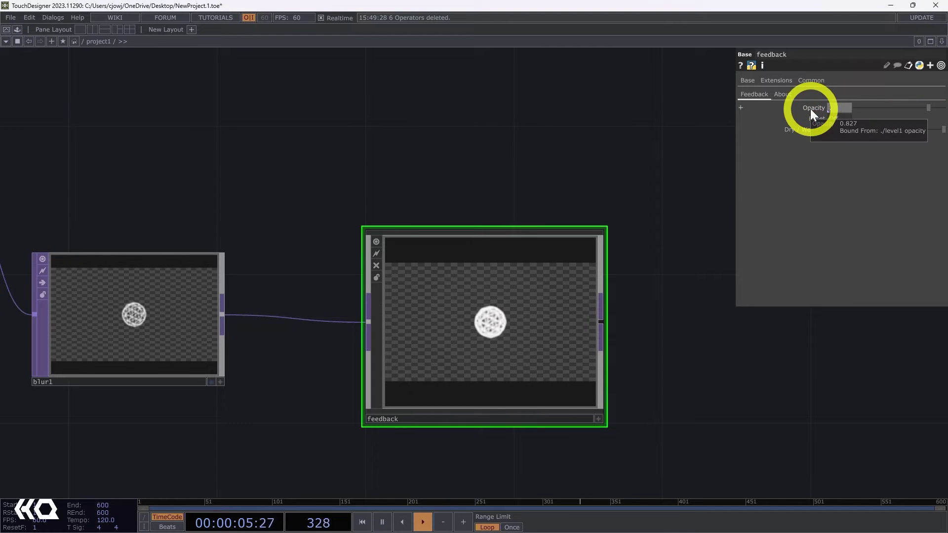
{"action": "scroll", "coordinate": [615, 127], "scroll_direction": "down", "scroll_amount": 3}
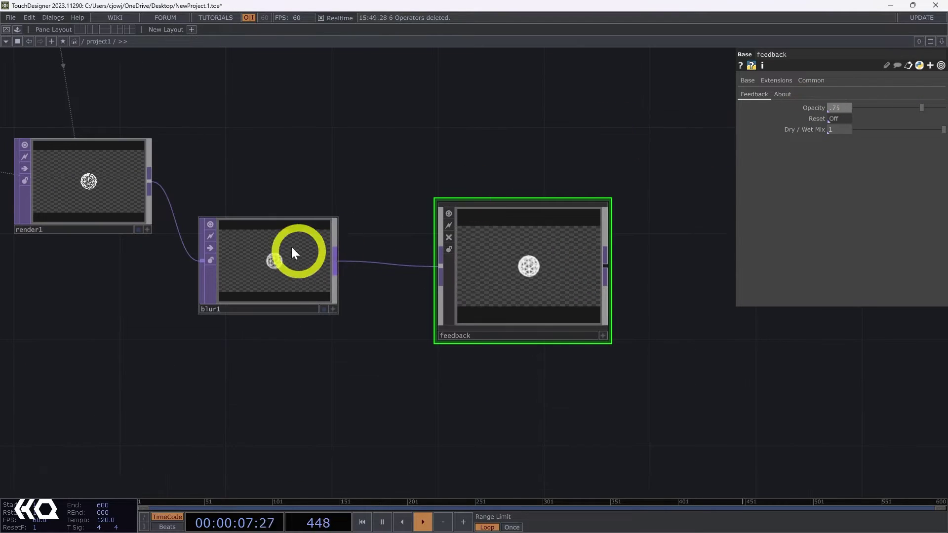
{"action": "left_click_drag", "start_coordinate": [291, 247], "coordinate": [291, 273]}
{"action": "left_click_drag", "start_coordinate": [533, 271], "coordinate": [533, 324]}
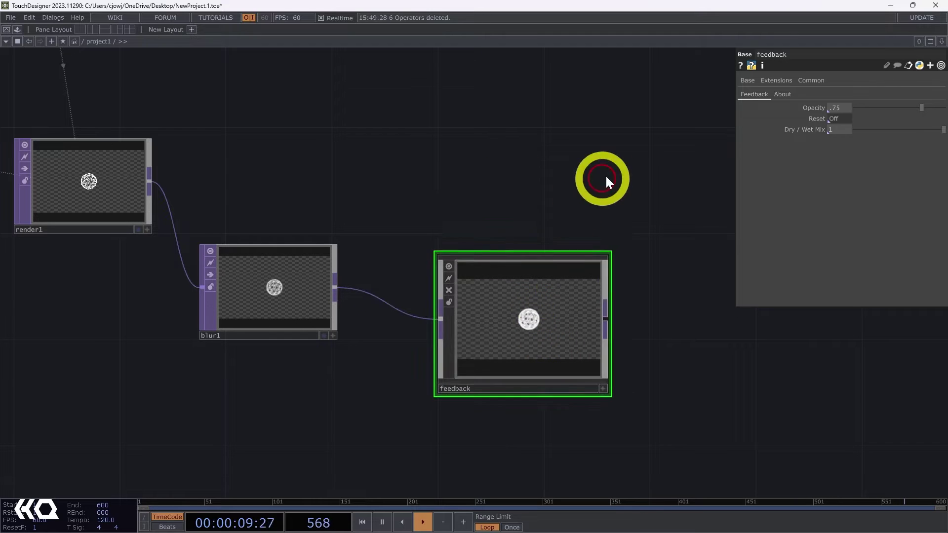
Step: Add an Over TOP and place it above and to the right of the feedback component
{"action": "left_click_drag", "start_coordinate": [606, 173], "coordinate": [524, 205]}
{"action": "key", "text": "Tab"}
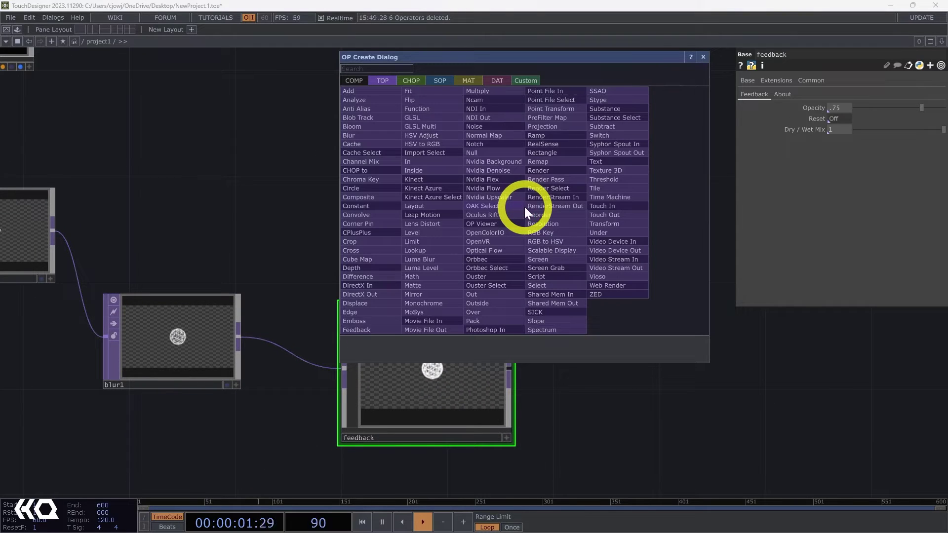
{"action": "type", "text": "over"}
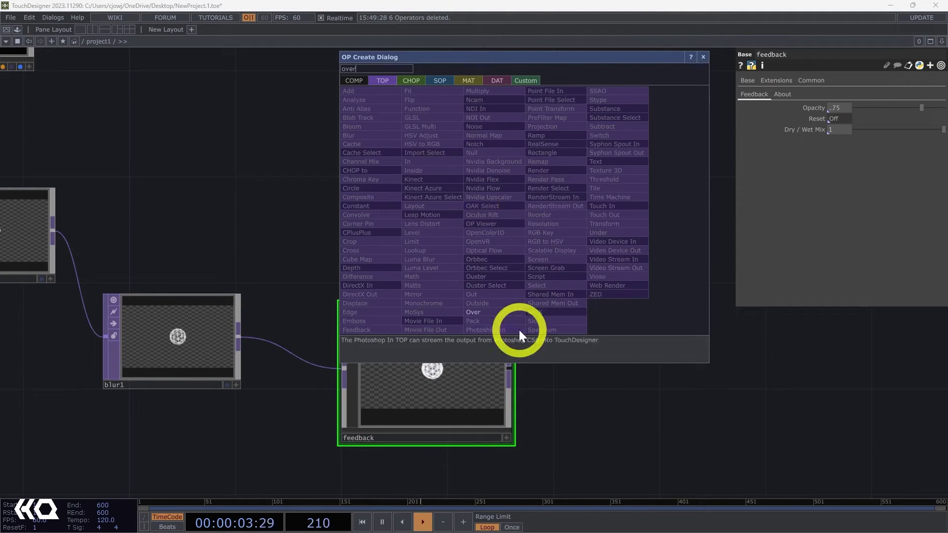
{"action": "left_click", "coordinate": [482, 309]}
{"action": "left_click", "coordinate": [563, 148]}
{"action": "scroll", "coordinate": [261, 191], "scroll_direction": "down", "scroll_amount": 3}
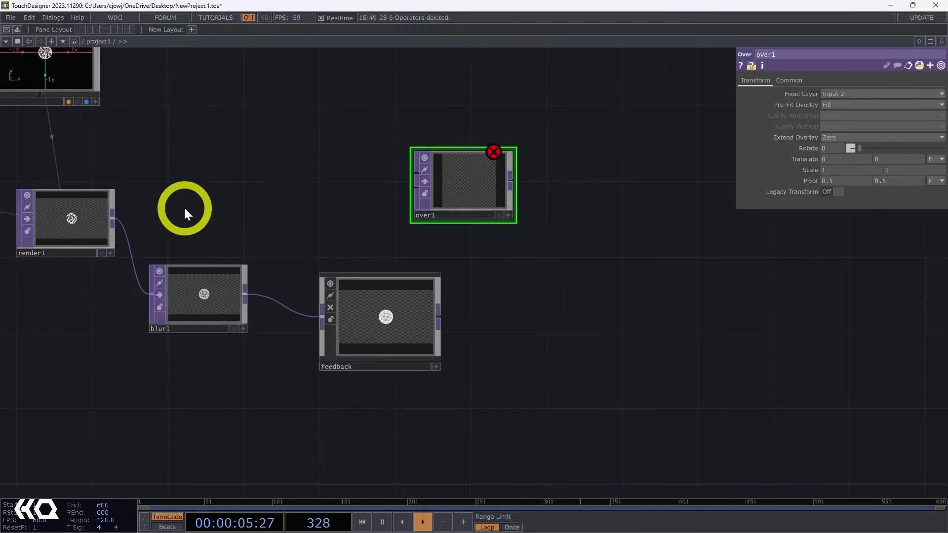
Step: Connect the render to the Over TOP's first input and the feedback to its second, and display the Over TOP in the network background
{"action": "left_click_drag", "start_coordinate": [114, 217], "coordinate": [560, 286]}
{"action": "left_click_drag", "start_coordinate": [438, 317], "coordinate": [531, 294]}
{"action": "scroll", "coordinate": [571, 275], "scroll_direction": "up", "scroll_amount": 3}
{"action": "scroll", "coordinate": [573, 274], "scroll_direction": "down", "scroll_amount": 1}
{"action": "left_click_drag", "start_coordinate": [585, 271], "coordinate": [514, 308]}
{"action": "left_click", "coordinate": [595, 386]}
Step: Shift the geometry component along X to test the feedback trail, and reset its X translation to 0
{"action": "left_click_drag", "start_coordinate": [478, 156], "coordinate": [833, 307]}
{"action": "middle_click_drag", "start_coordinate": [440, 363], "coordinate": [349, 333]}
{"action": "scroll", "coordinate": [348, 333], "scroll_direction": "down", "scroll_amount": 2}
{"action": "left_click", "coordinate": [197, 328]}
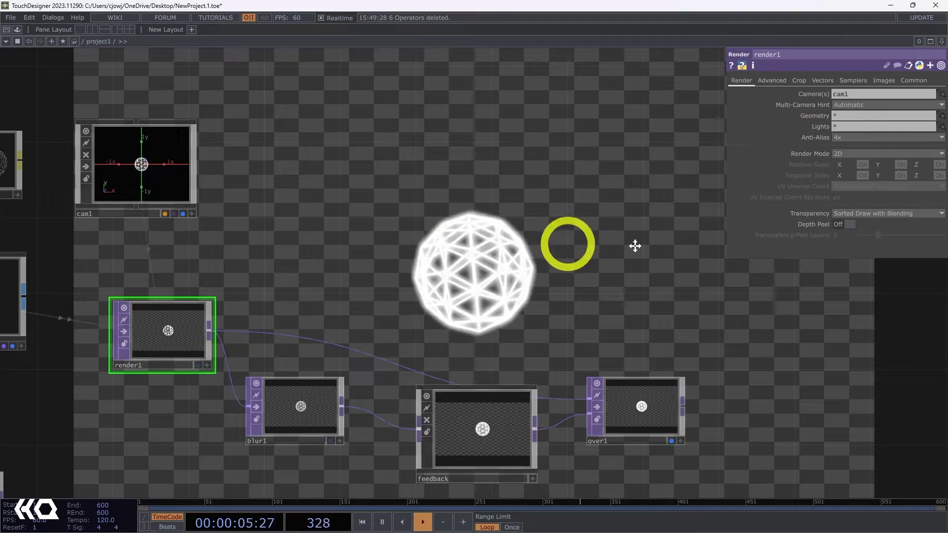
{"action": "left_click_drag", "start_coordinate": [691, 244], "coordinate": [945, 266]}
{"action": "left_click", "coordinate": [292, 311]}
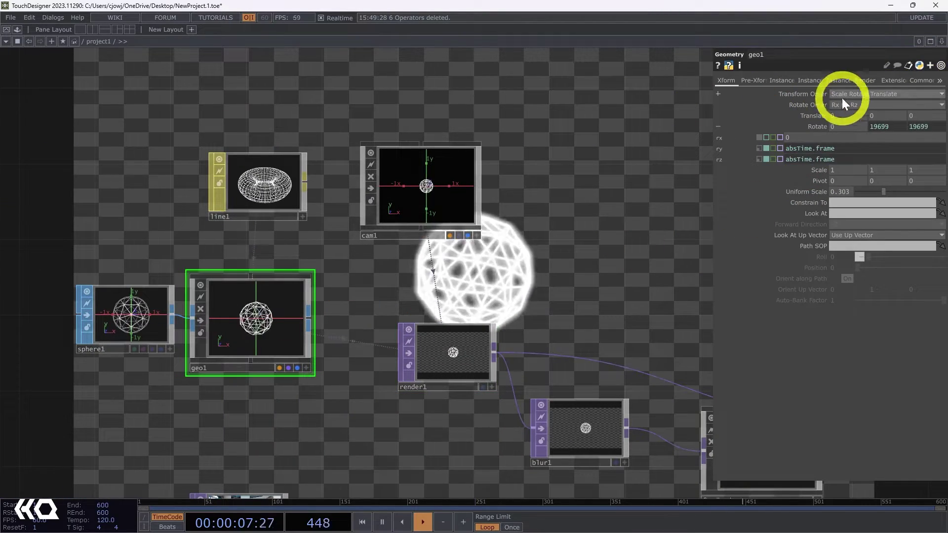
{"action": "mouse_move", "coordinate": [833, 116]}
{"action": "middle_mouse_down"}
{"action": "mouse_move", "coordinate": [833, 126]}
{"action": "mouse_move", "coordinate": [825, 117]}
{"action": "mouse_move", "coordinate": [726, 123]}
{"action": "mouse_move", "coordinate": [933, 131]}
{"action": "mouse_move", "coordinate": [943, 153]}
{"action": "mouse_move", "coordinate": [310, 120]}
{"action": "mouse_move", "coordinate": [148, 124]}
{"action": "mouse_move", "coordinate": [825, 387]}
{"action": "mouse_move", "coordinate": [835, 119]}
{"action": "middle_mouse_up"}
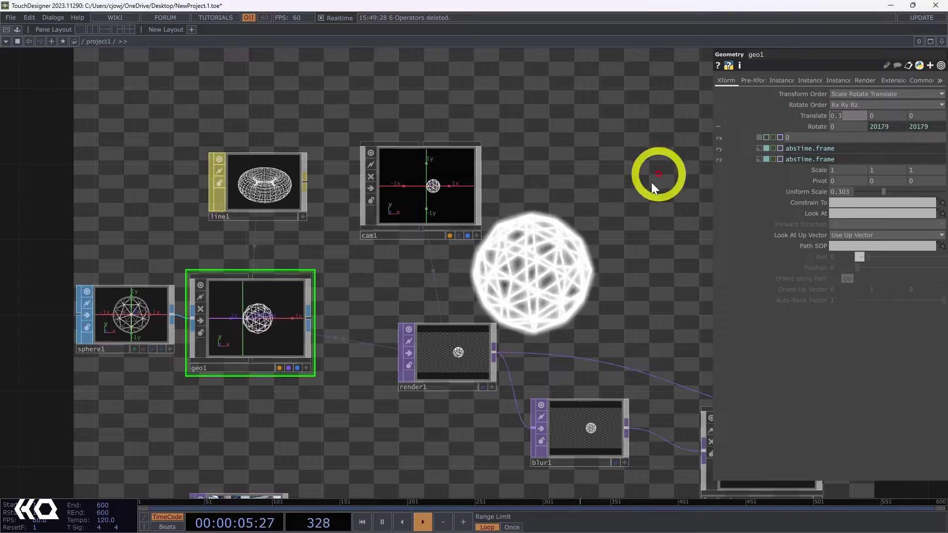
{"action": "type", "text": "0"}
{"action": "key", "text": "Return"}
Step: Add a Null TOP on the Over TOP's output and place it to the right of the Over TOP
{"action": "scroll", "coordinate": [613, 238], "scroll_direction": "down", "scroll_amount": 5}
{"action": "left_click_drag", "start_coordinate": [613, 238], "coordinate": [328, 206]}
{"action": "scroll", "coordinate": [477, 277], "scroll_direction": "up", "scroll_amount": 5}
{"action": "scroll", "coordinate": [385, 271], "scroll_direction": "up", "scroll_amount": 1}
{"action": "left_click_drag", "start_coordinate": [413, 262], "coordinate": [413, 242]}
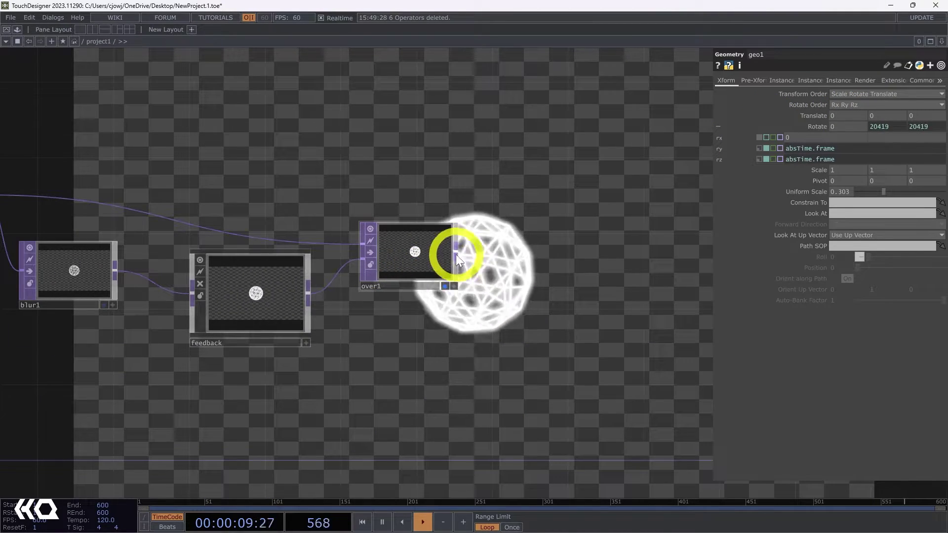
{"action": "right_click", "coordinate": [455, 253]}
{"action": "type", "text": "nul"}
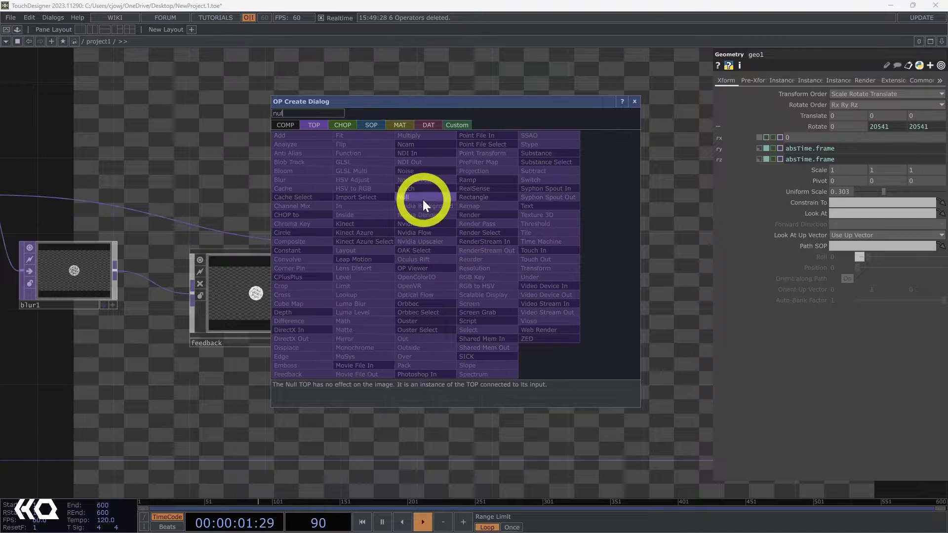
{"action": "left_click", "coordinate": [422, 199]}
{"action": "left_click", "coordinate": [672, 254]}
{"action": "left_click_drag", "start_coordinate": [707, 374], "coordinate": [549, 363]}
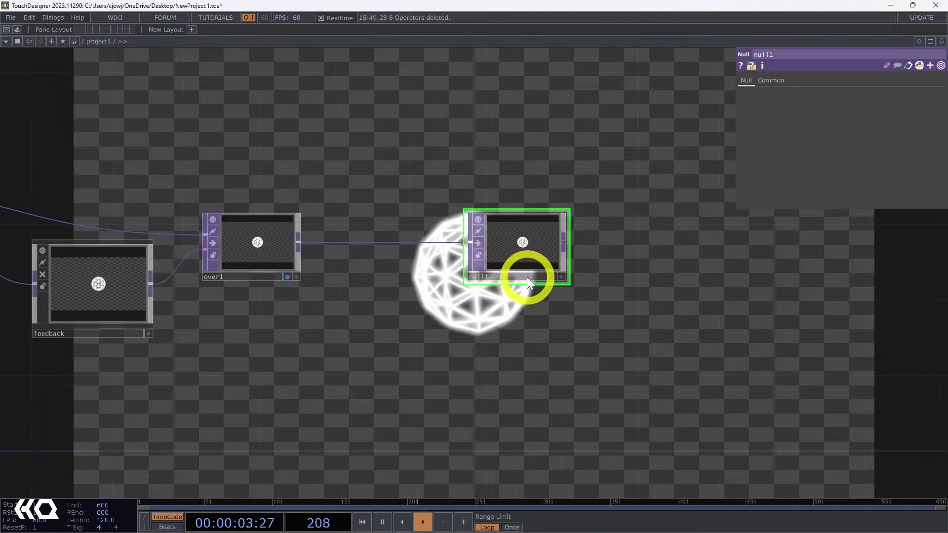
Step: Rename the Null TOP as OUT
{"action": "left_click", "coordinate": [501, 275]}
{"action": "type", "text": "OUT"}
{"action": "key", "text": "Return"}
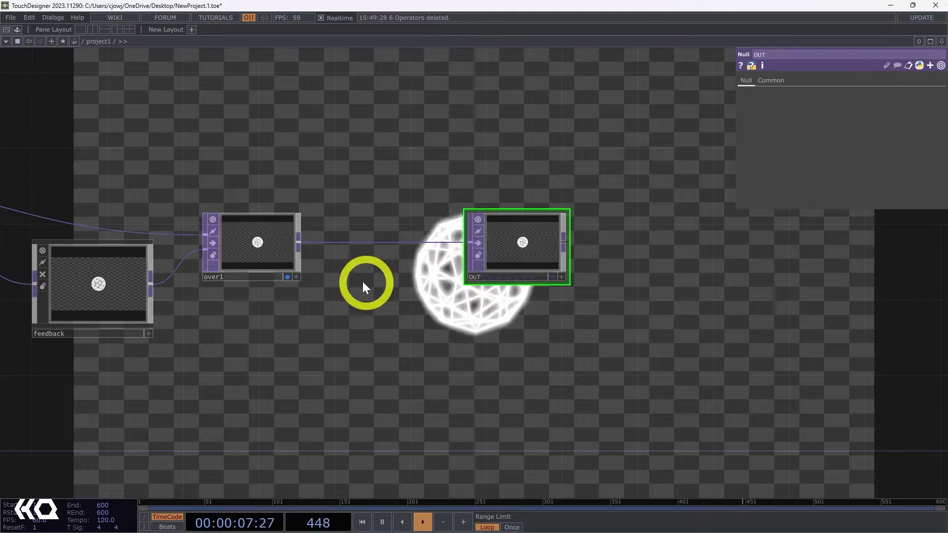
Step: Move the OUT null farther to the right and switch the background display from the Over TOP to OUT
{"action": "left_click", "coordinate": [287, 276]}
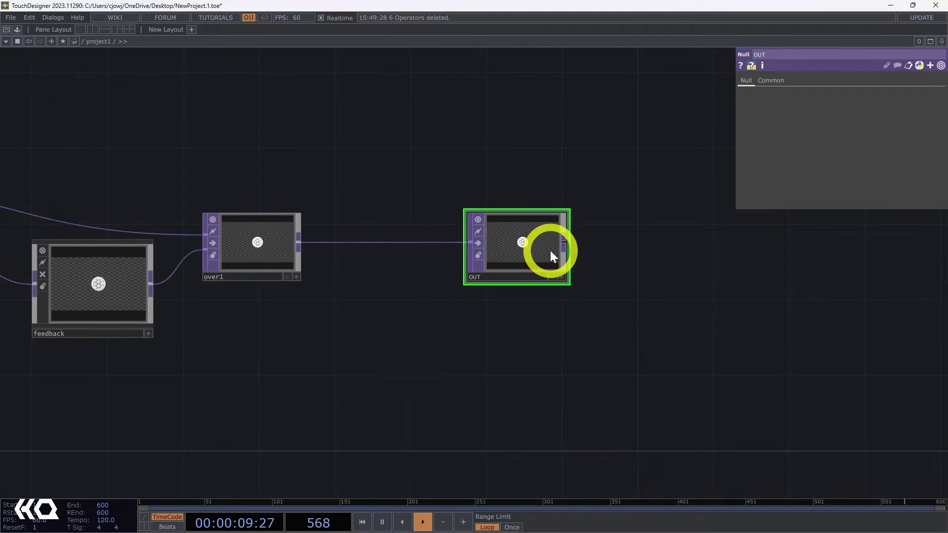
{"action": "left_click_drag", "start_coordinate": [549, 250], "coordinate": [871, 288]}
{"action": "scroll", "coordinate": [799, 313], "scroll_direction": "up", "scroll_amount": 5}
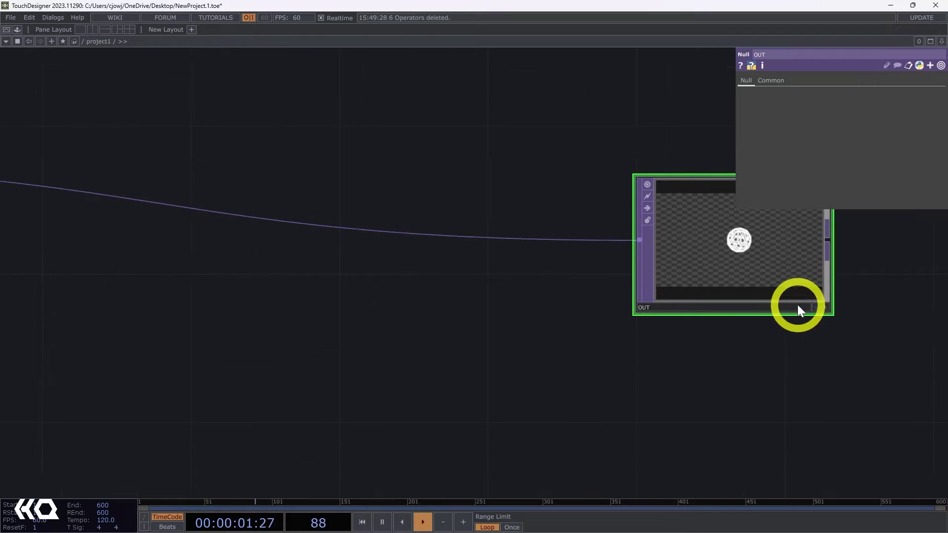
{"action": "left_click", "coordinate": [812, 306]}
Step: Add a Flip TOP after the Video Device In TOP and turn on its Flip X option
{"action": "scroll", "coordinate": [719, 316], "scroll_direction": "down", "scroll_amount": 5}
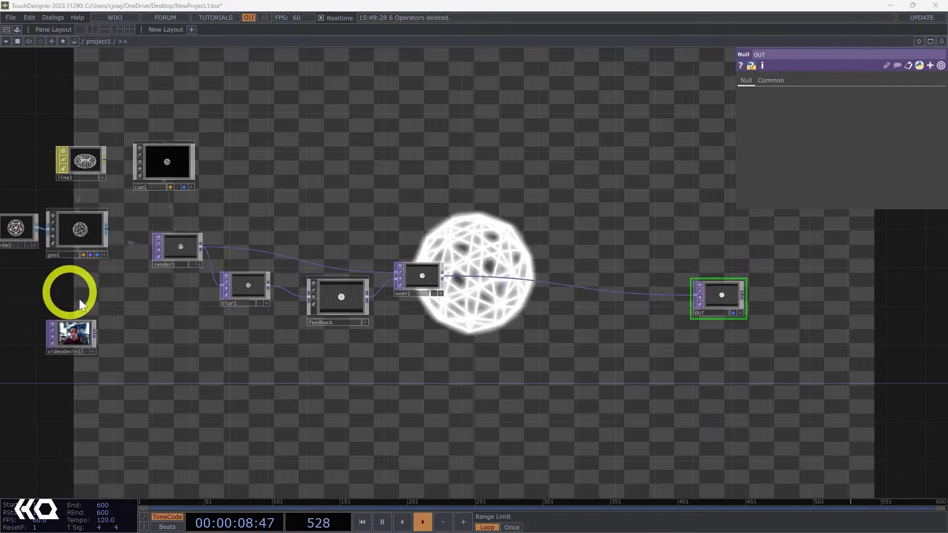
{"action": "scroll", "coordinate": [86, 331], "scroll_direction": "up", "scroll_amount": 6}
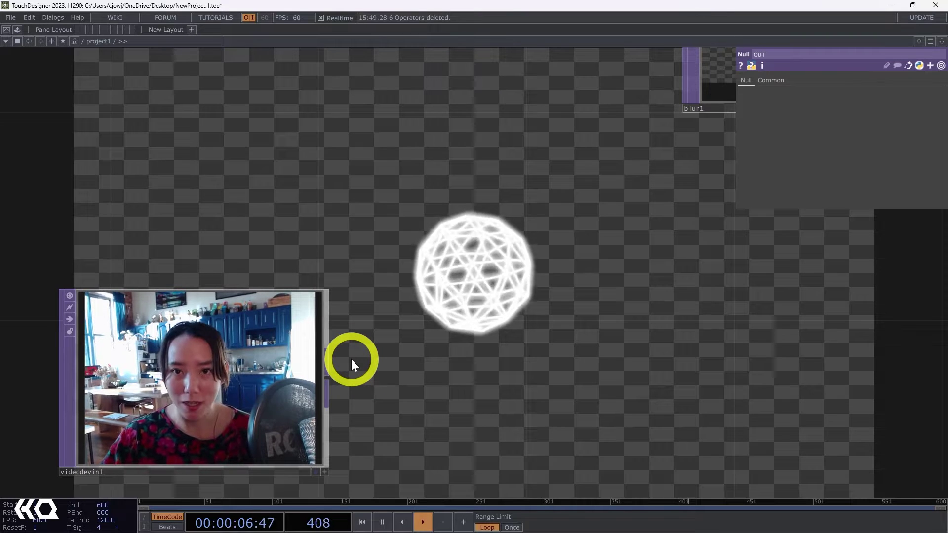
{"action": "right_click", "coordinate": [326, 381]}
{"action": "type", "text": "fl"}
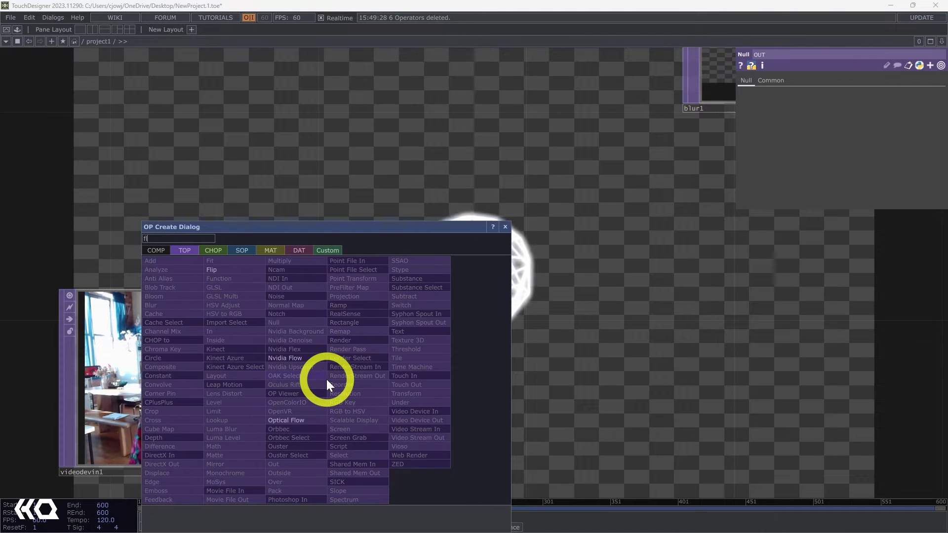
{"action": "type", "text": "i"}
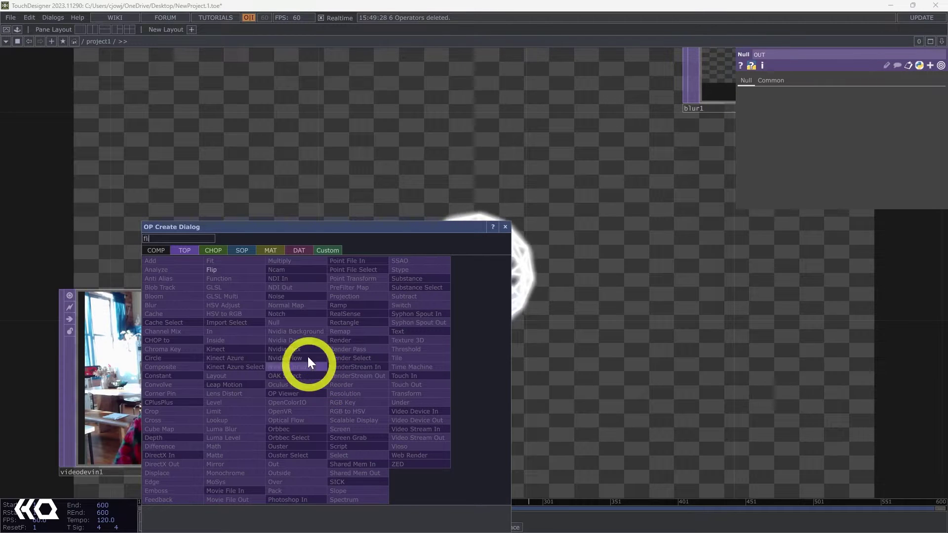
{"action": "left_click", "coordinate": [222, 270]}
{"action": "left_click", "coordinate": [553, 381]}
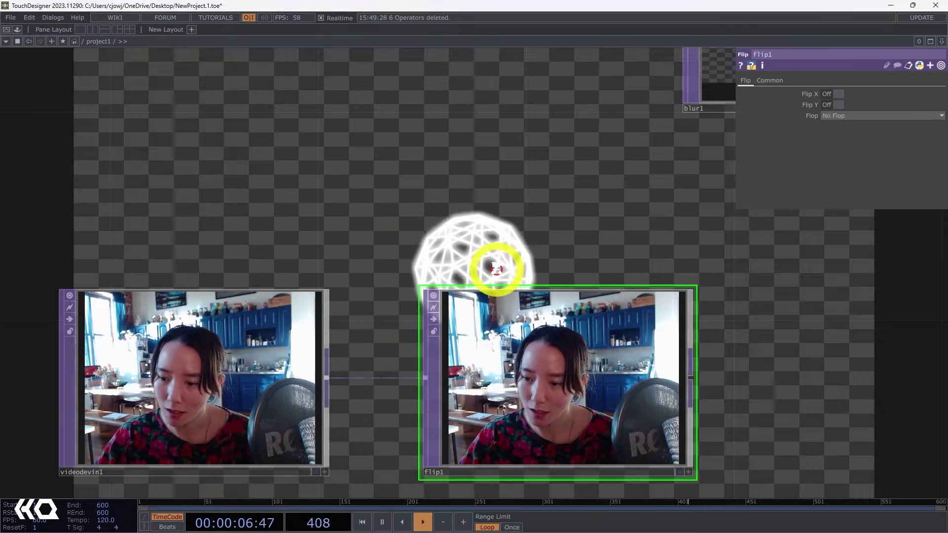
{"action": "scroll", "coordinate": [496, 265], "scroll_direction": "down", "scroll_amount": 3}
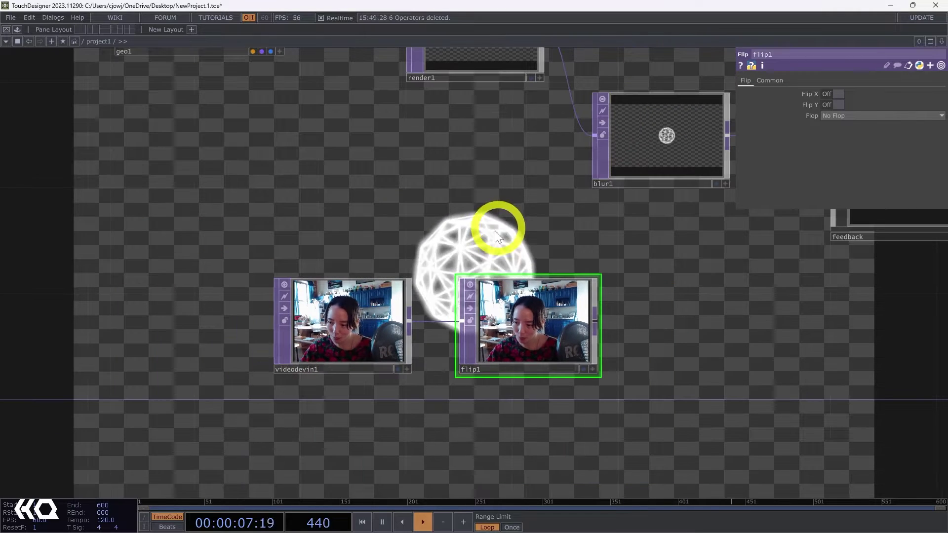
{"action": "left_click", "coordinate": [828, 95]}
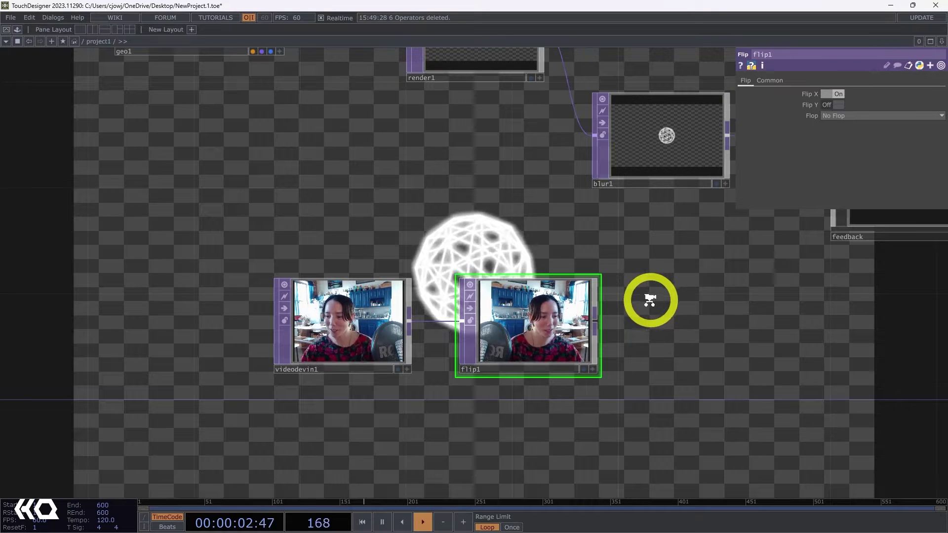
Step: Move the OUT null closer to the Over TOP
{"action": "scroll", "coordinate": [652, 296], "scroll_direction": "up", "scroll_amount": 1}
{"action": "scroll", "coordinate": [648, 300], "scroll_direction": "up", "scroll_amount": 2}
{"action": "middle_click_drag", "start_coordinate": [456, 340], "coordinate": [750, 268]}
{"action": "scroll", "coordinate": [749, 269], "scroll_direction": "down", "scroll_amount": 5}
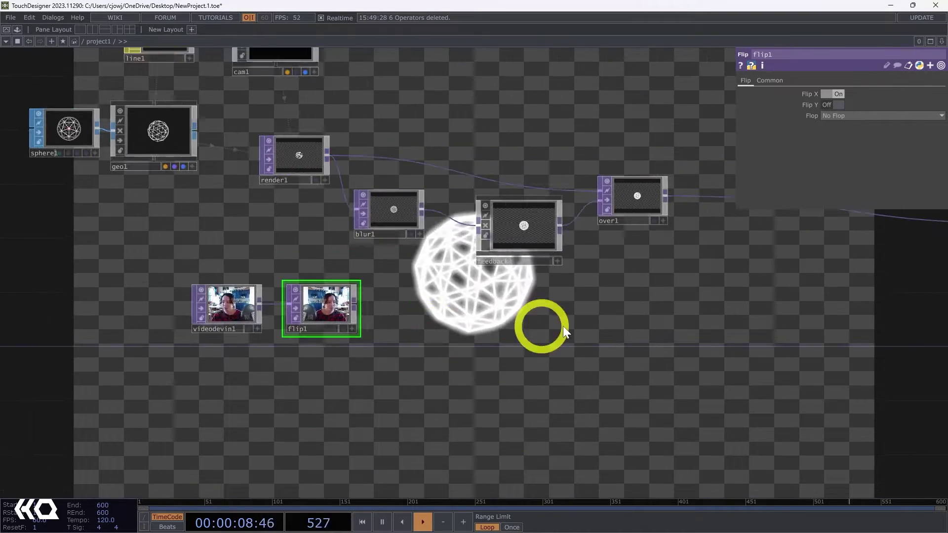
{"action": "left_click_drag", "start_coordinate": [583, 327], "coordinate": [334, 334]}
{"action": "scroll", "coordinate": [334, 332], "scroll_direction": "down", "scroll_amount": 3}
{"action": "left_click_drag", "start_coordinate": [570, 272], "coordinate": [418, 262]}
{"action": "scroll", "coordinate": [420, 262], "scroll_direction": "up", "scroll_amount": 5}
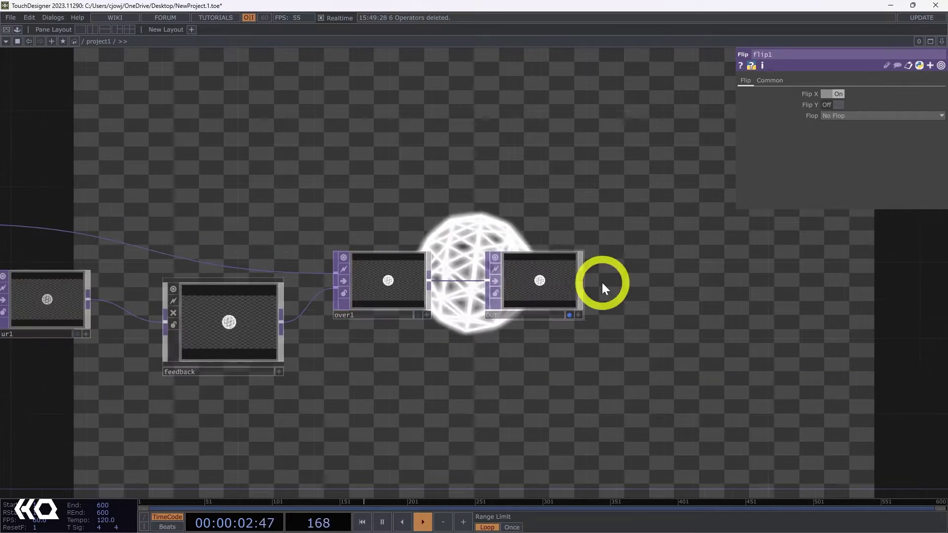
Step: Add a Fit TOP on the Flip TOP's output and place it beside the Flip TOP
{"action": "middle_click_drag", "start_coordinate": [516, 281], "coordinate": [374, 347]}
{"action": "scroll", "coordinate": [370, 353], "scroll_direction": "down", "scroll_amount": 5}
{"action": "scroll", "coordinate": [208, 375], "scroll_direction": "up", "scroll_amount": 6}
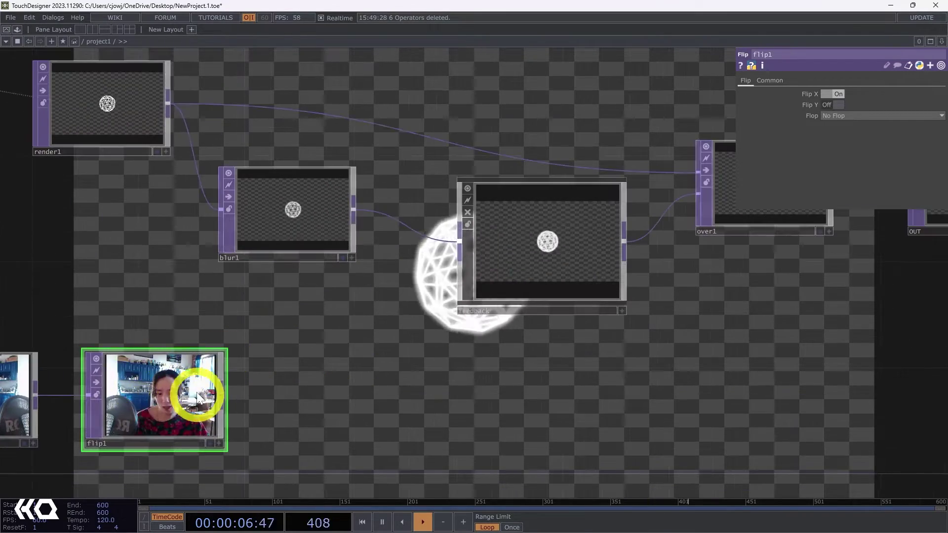
{"action": "right_click", "coordinate": [223, 394]}
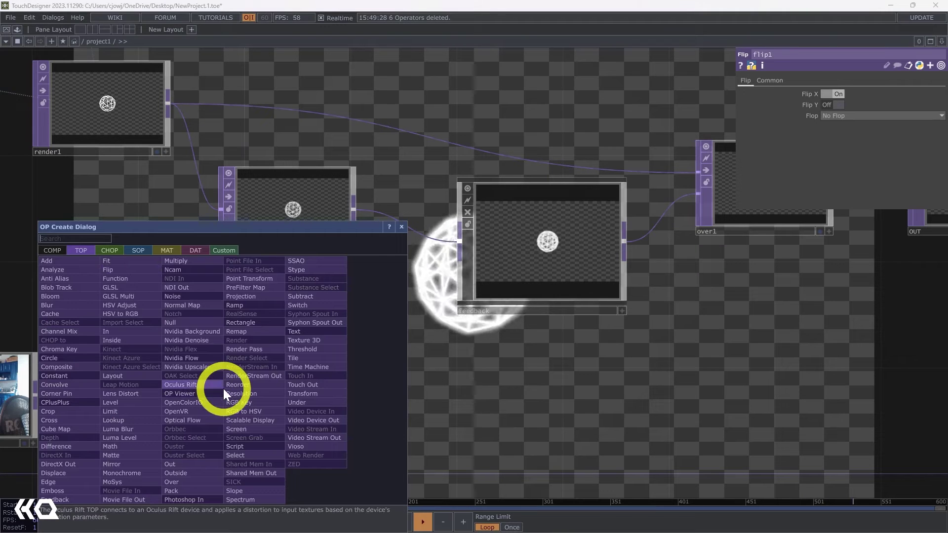
{"action": "type", "text": "fit"}
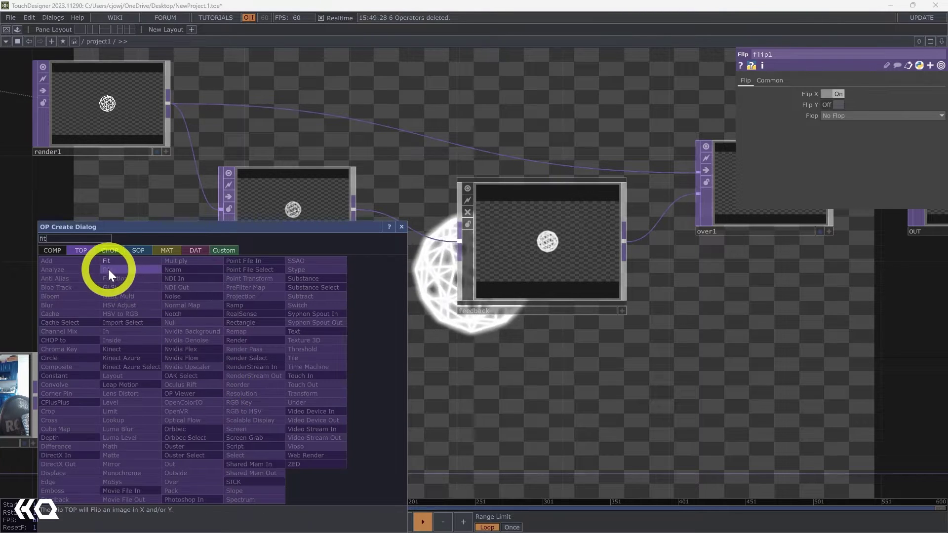
{"action": "left_click", "coordinate": [112, 262]}
{"action": "left_click", "coordinate": [355, 389]}
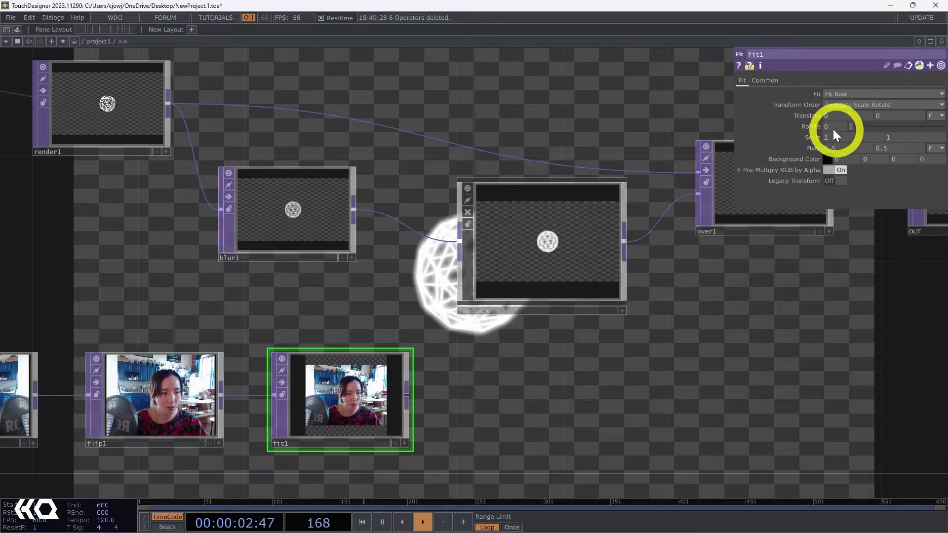
Step: Set the Fit TOP's resolution width to 1280, adjust the height, and set its fit mode to Fit Outside
{"action": "left_click", "coordinate": [763, 81]}
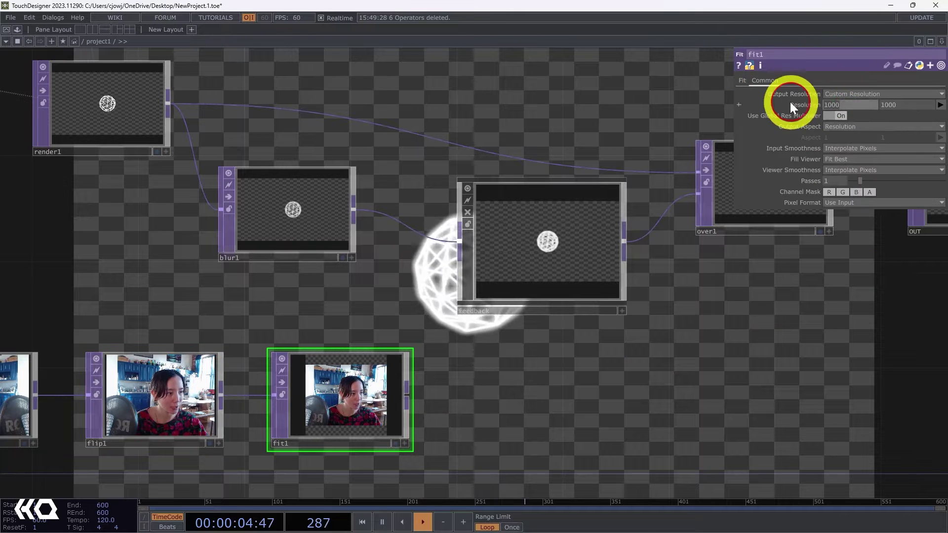
{"action": "type", "text": "1280"}
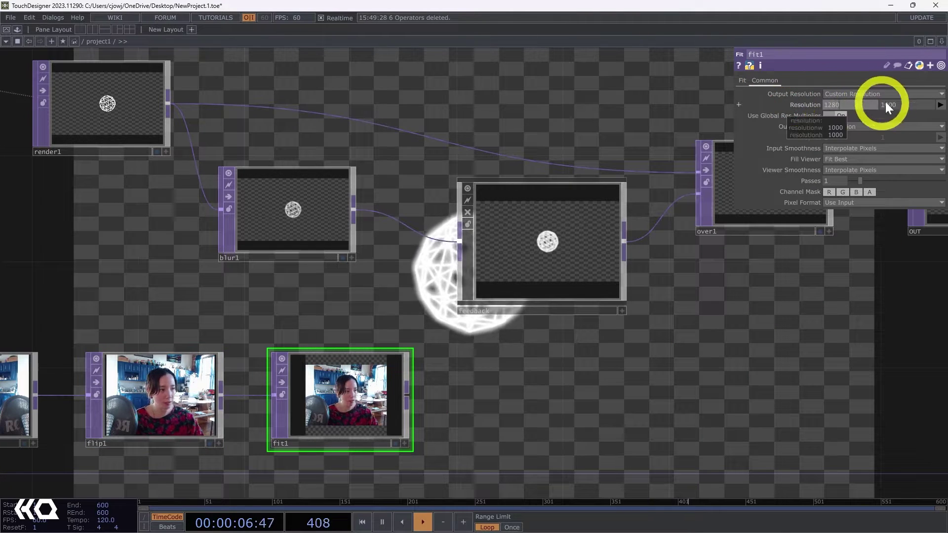
{"action": "left_click_drag", "start_coordinate": [892, 100], "coordinate": [834, 106]}
{"action": "left_click", "coordinate": [742, 81]}
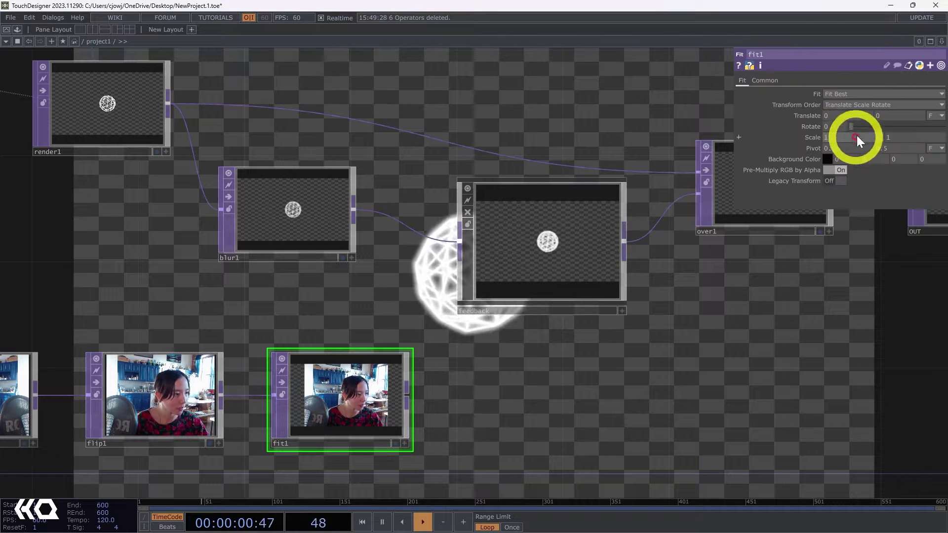
{"action": "left_click", "coordinate": [849, 94]}
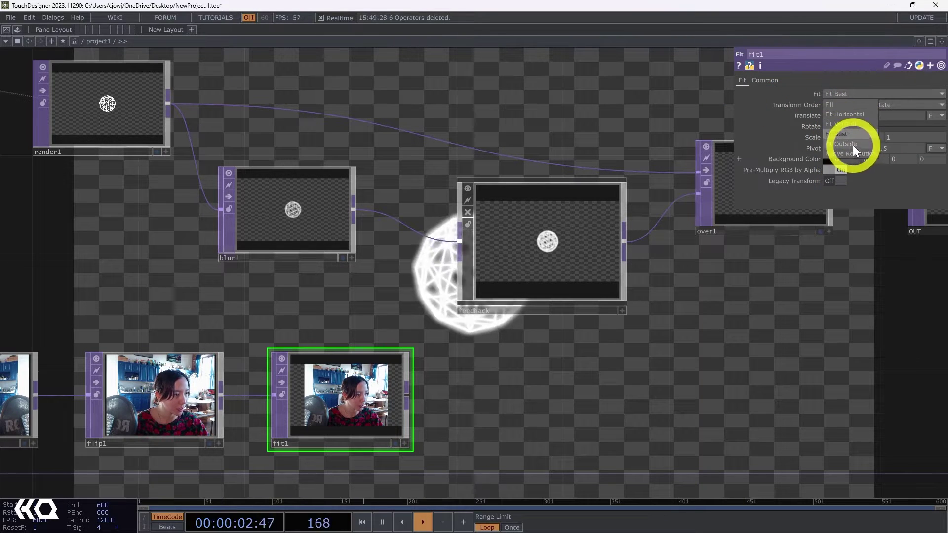
{"action": "left_click", "coordinate": [852, 144]}
Step: Move the Video Device In, Flip and Fit TOPs together farther below the sphere network
{"action": "key", "text": "h"}
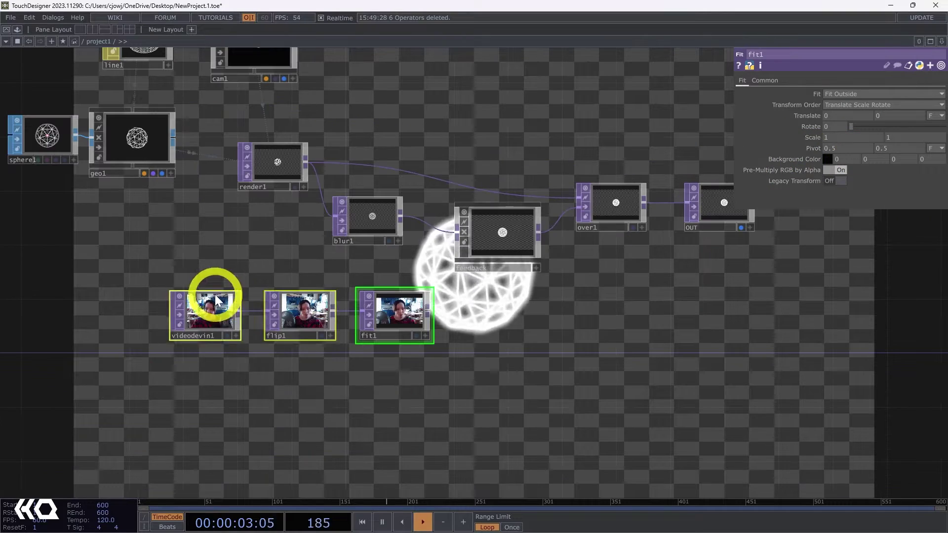
{"action": "left_click_drag", "start_coordinate": [229, 296], "coordinate": [326, 378]}
{"action": "left_click_drag", "start_coordinate": [525, 324], "coordinate": [328, 298]}
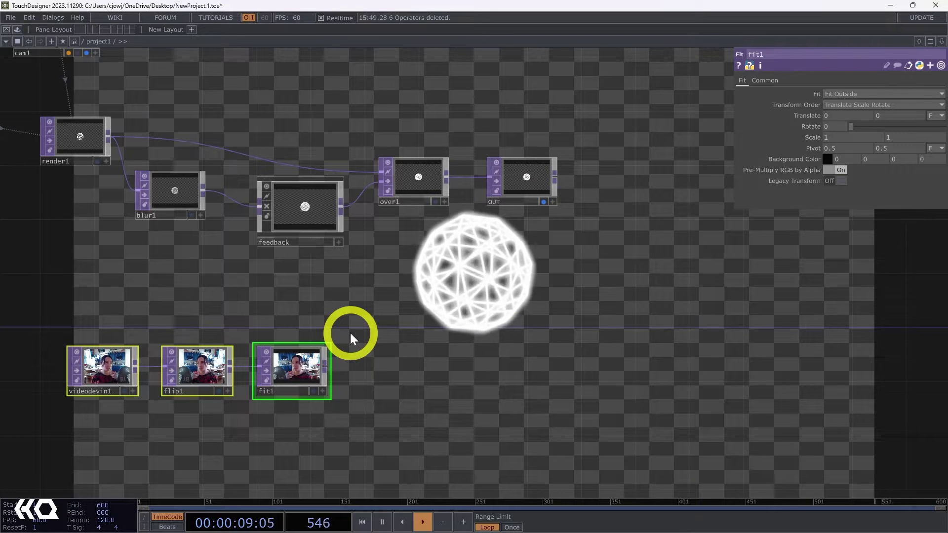
Step: Add a Displace TOP in the empty area below and to the right of the OUT null
{"action": "key", "text": "Tab"}
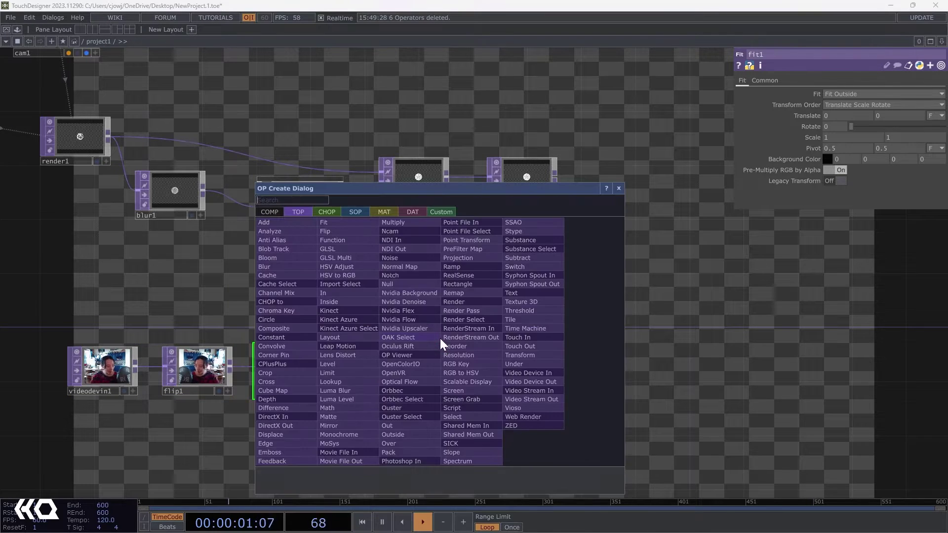
{"action": "type", "text": "dis"}
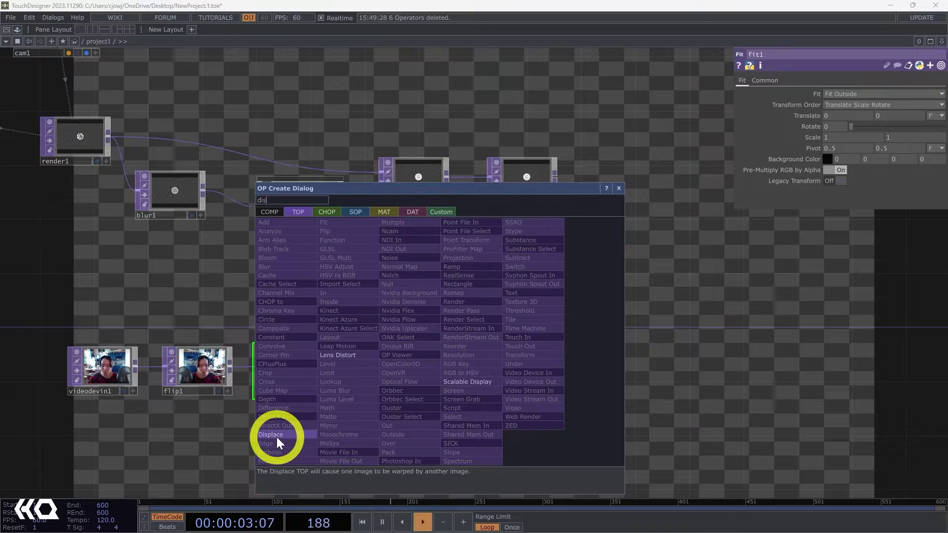
{"action": "left_click", "coordinate": [277, 437]}
{"action": "left_click", "coordinate": [588, 321]}
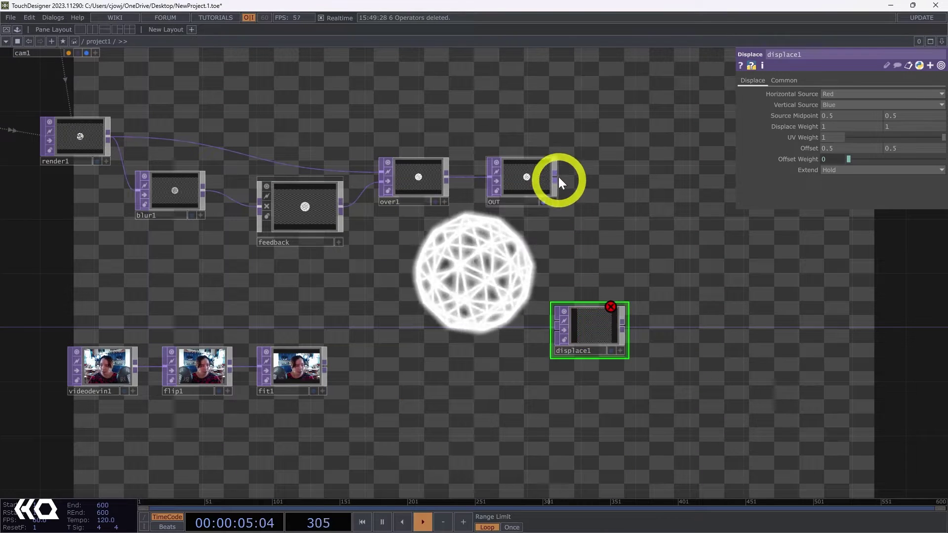
Step: Select the Video Device In, Flip and Fit TOPs together and move them above the Over TOP and OUT null
{"action": "scroll", "coordinate": [523, 275], "scroll_direction": "down", "scroll_amount": 3}
{"action": "left_click_drag", "start_coordinate": [451, 355], "coordinate": [285, 303]}
{"action": "right_click_drag", "start_coordinate": [285, 304], "coordinate": [283, 303]}
{"action": "left_click", "coordinate": [429, 348]}
{"action": "right_click_drag", "start_coordinate": [424, 353], "coordinate": [278, 303]}
{"action": "left_click_drag", "start_coordinate": [366, 320], "coordinate": [376, 235]}
{"action": "left_click_drag", "start_coordinate": [375, 274], "coordinate": [447, 153]}
{"action": "left_click_drag", "start_coordinate": [479, 310], "coordinate": [496, 257]}
{"action": "scroll", "coordinate": [445, 227], "scroll_direction": "up", "scroll_amount": 4}
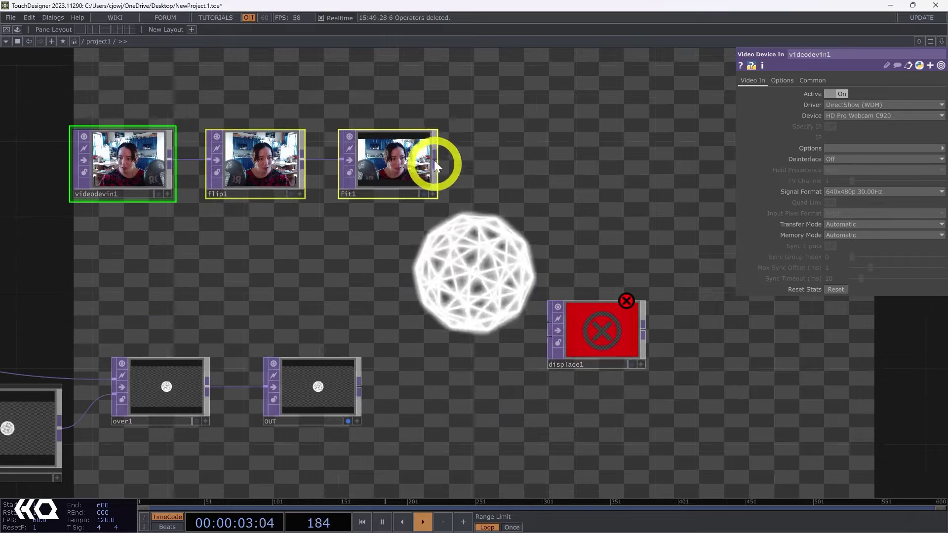
Step: Connect the Fit TOP to the Displace TOP's first input and OUT to its second, and try resizing the Displace node
{"action": "left_click_drag", "start_coordinate": [434, 159], "coordinate": [545, 320]}
{"action": "left_click_drag", "start_coordinate": [358, 388], "coordinate": [543, 363]}
{"action": "scroll", "coordinate": [601, 311], "scroll_direction": "up", "scroll_amount": 4}
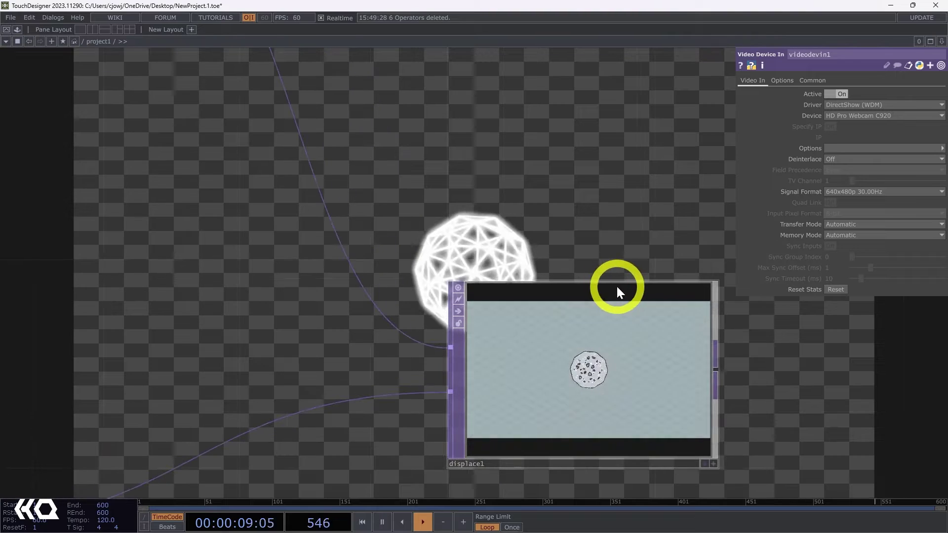
{"action": "left_click_drag", "start_coordinate": [598, 280], "coordinate": [592, 269]}
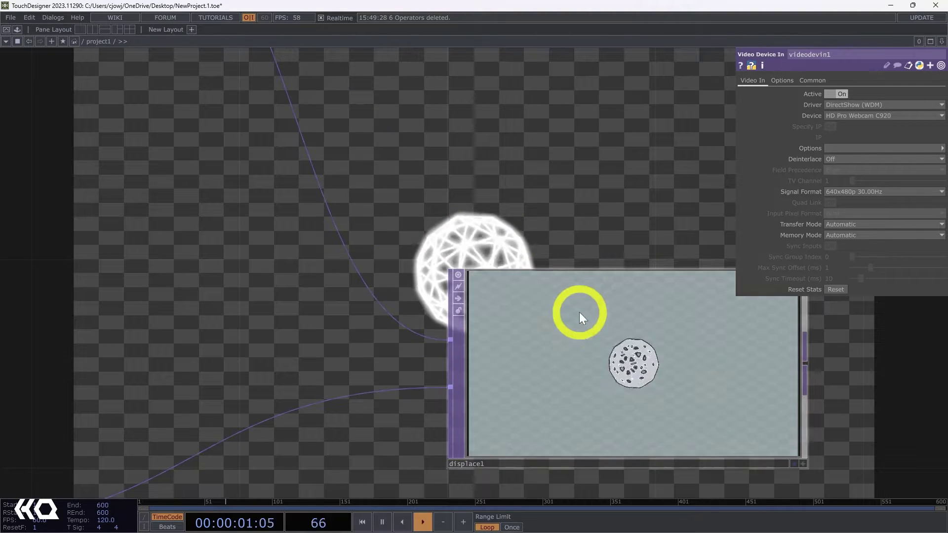
{"action": "key", "text": "ctrl+z"}
Step: Set both Displace Weight values of the Displace TOP to .01
{"action": "left_click", "coordinate": [591, 372]}
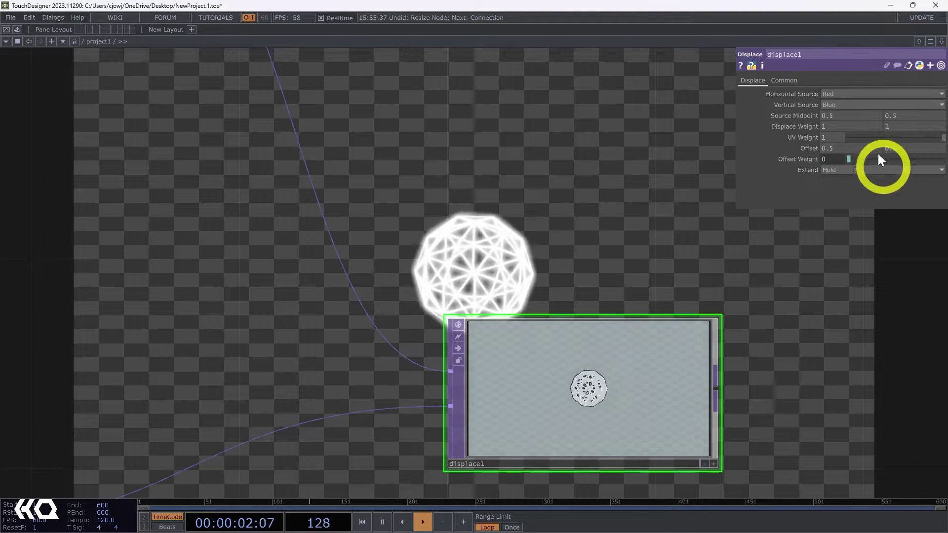
{"action": "left_click", "coordinate": [821, 128]}
{"action": "type", "text": ".01"}
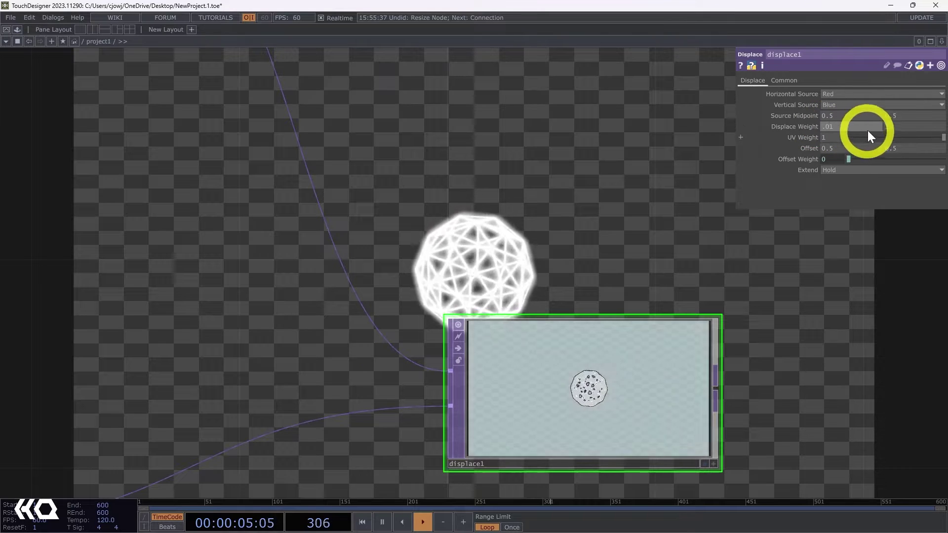
{"action": "left_click", "coordinate": [885, 128]}
{"action": "type", "text": ".01"}
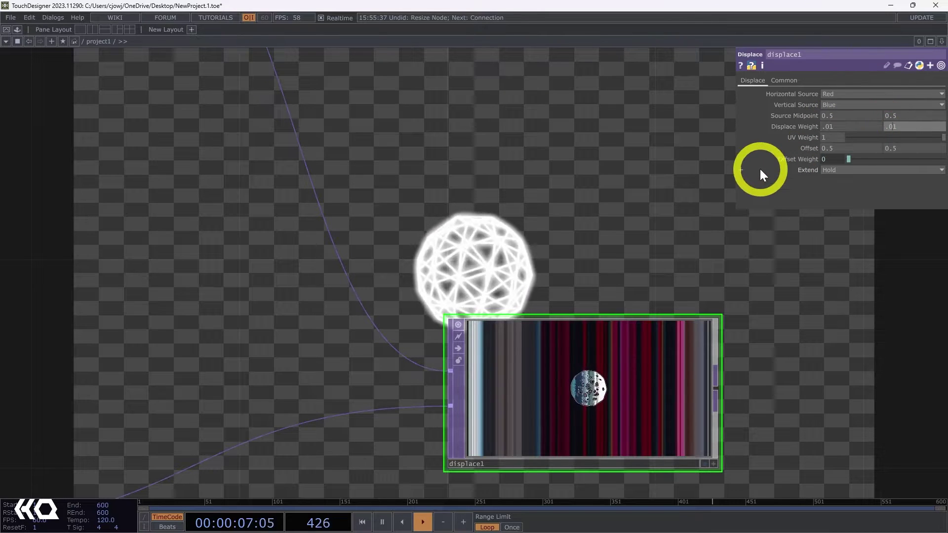
{"action": "key", "text": "Return"}
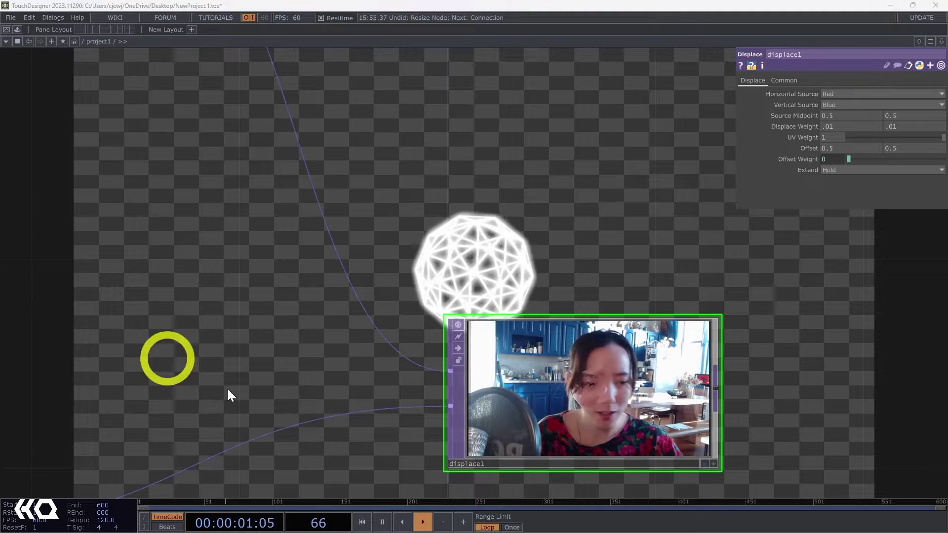
Step: Set both Displace Weight values to .02 and examine the displaced webcam image up close
{"action": "scroll", "coordinate": [612, 382], "scroll_direction": "up", "scroll_amount": 5}
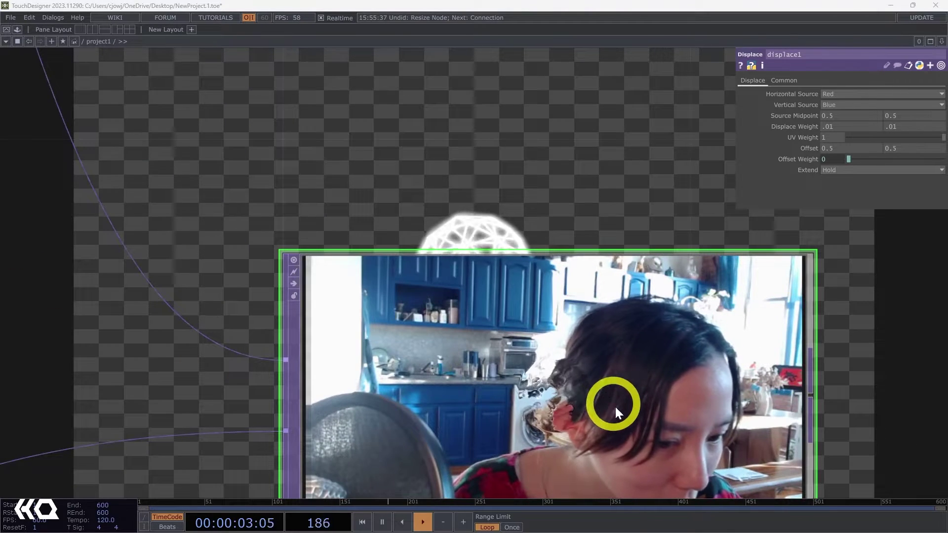
{"action": "scroll", "coordinate": [615, 407], "scroll_direction": "down", "scroll_amount": 7}
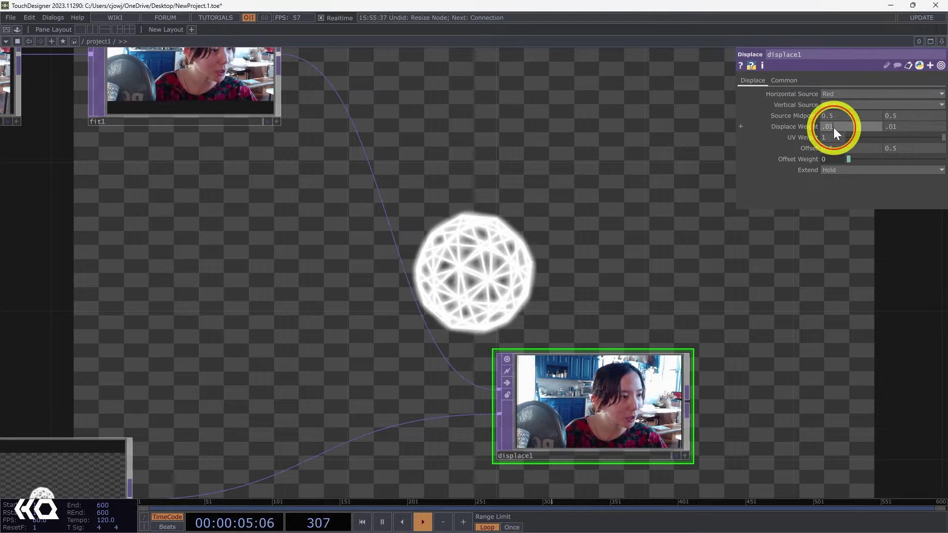
{"action": "left_click_drag", "start_coordinate": [833, 127], "coordinate": [905, 126]}
{"action": "scroll", "coordinate": [583, 395], "scroll_direction": "up", "scroll_amount": 3}
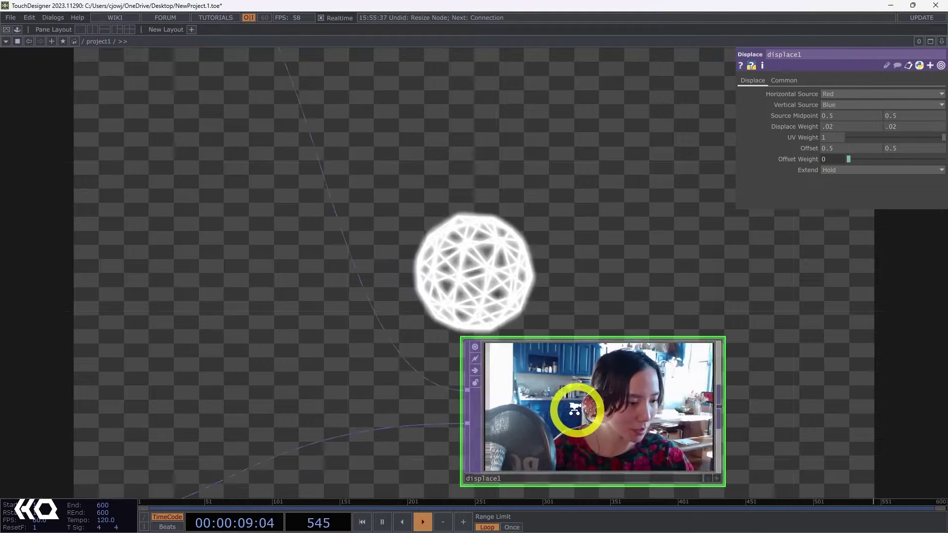
{"action": "scroll", "coordinate": [573, 404], "scroll_direction": "up", "scroll_amount": 3}
{"action": "left_click_drag", "start_coordinate": [598, 212], "coordinate": [442, 93]}
{"action": "scroll", "coordinate": [439, 103], "scroll_direction": "down", "scroll_amount": 3}
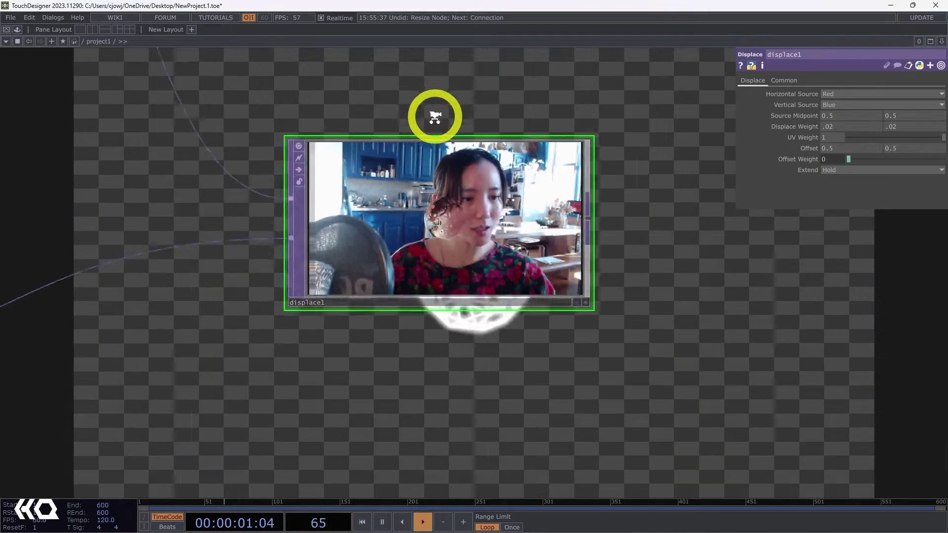
{"action": "scroll", "coordinate": [461, 182], "scroll_direction": "up", "scroll_amount": 3}
{"action": "scroll", "coordinate": [557, 220], "scroll_direction": "down", "scroll_amount": 5}
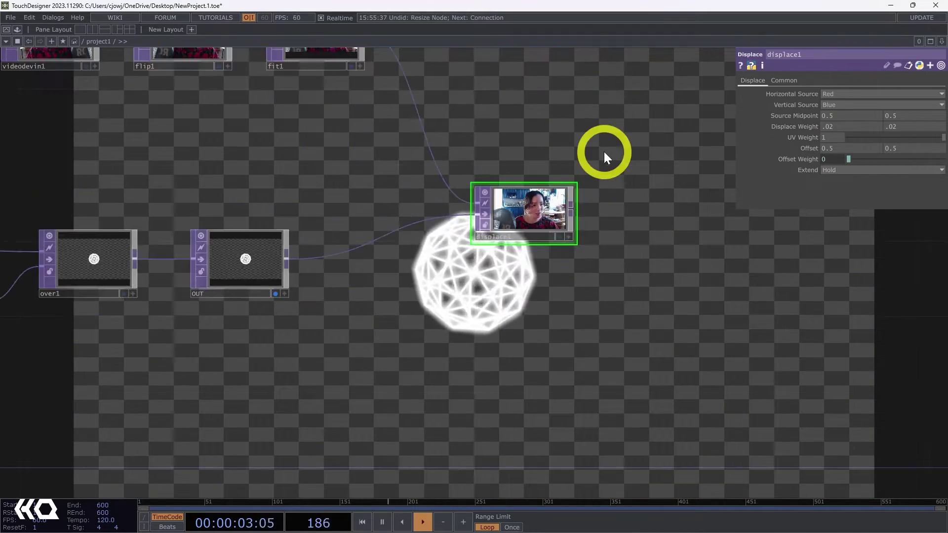
Step: Move the OUT null down and away from the Over TOP to make room between them
{"action": "scroll", "coordinate": [603, 152], "scroll_direction": "down", "scroll_amount": 3}
{"action": "scroll", "coordinate": [423, 216], "scroll_direction": "up", "scroll_amount": 5}
{"action": "left_click_drag", "start_coordinate": [422, 217], "coordinate": [467, 327]}
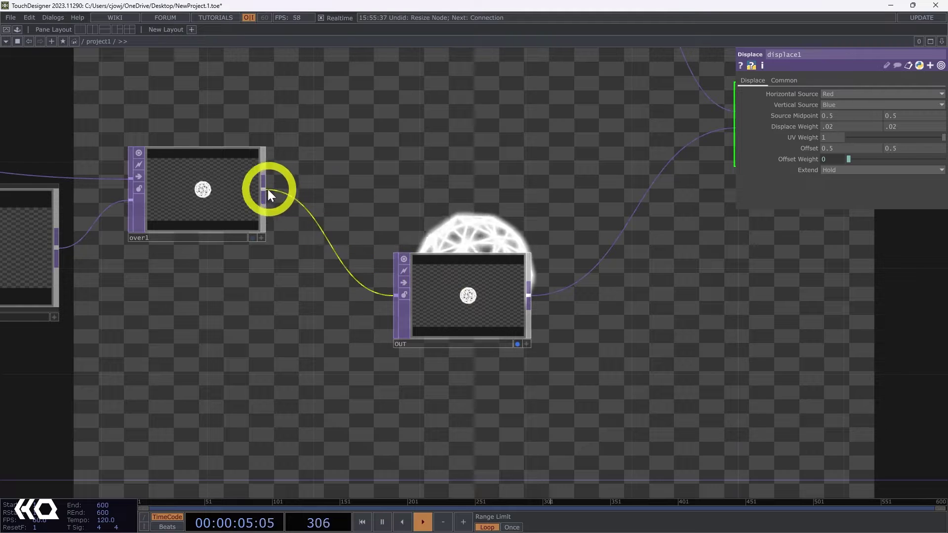
Step: Connect the Over TOP directly to the Displace TOP's second input, and place the OUT null after the Displace TOP
{"action": "left_click_drag", "start_coordinate": [267, 193], "coordinate": [608, 249]}
{"action": "left_click_drag", "start_coordinate": [678, 308], "coordinate": [474, 312]}
{"action": "scroll", "coordinate": [414, 315], "scroll_direction": "down", "scroll_amount": 2}
{"action": "left_click_drag", "start_coordinate": [291, 315], "coordinate": [702, 180]}
{"action": "left_click_drag", "start_coordinate": [679, 293], "coordinate": [493, 366]}
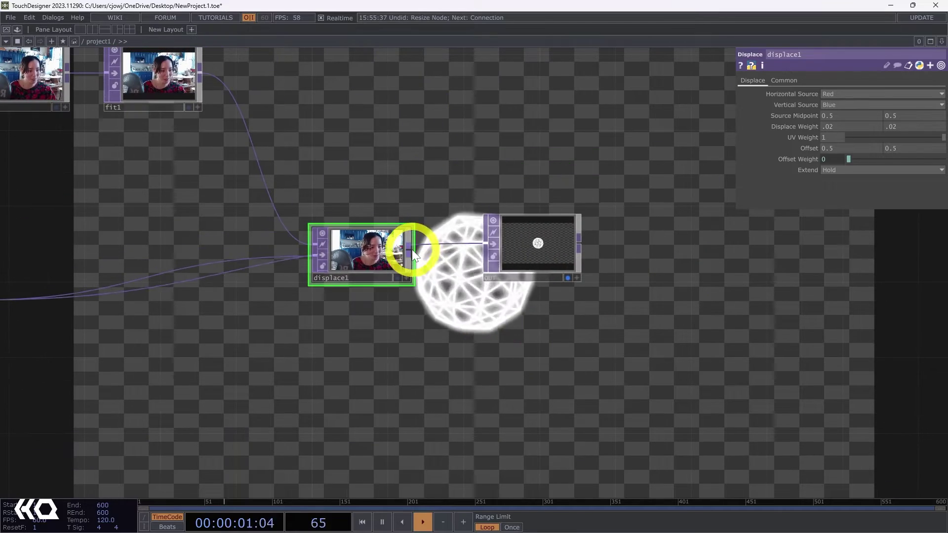
{"action": "left_click_drag", "start_coordinate": [412, 250], "coordinate": [755, 296]}
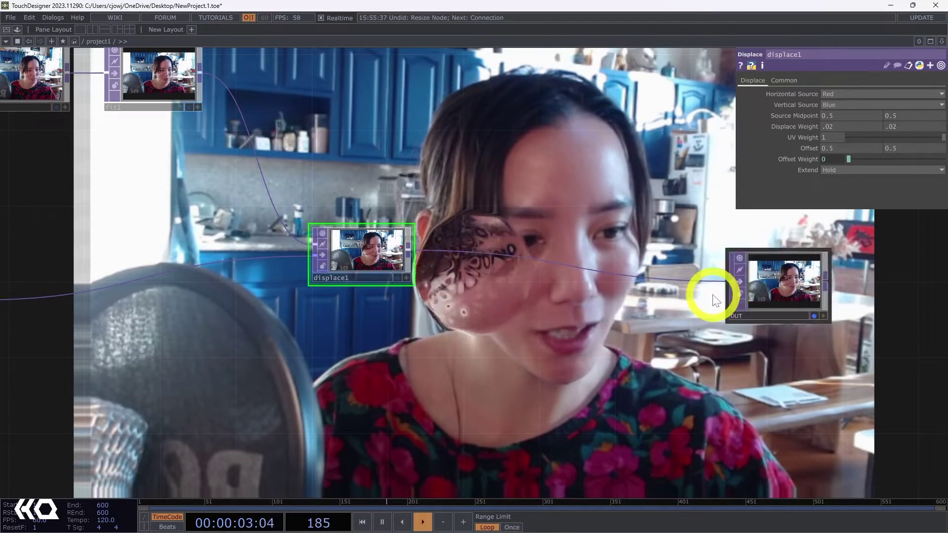
Step: Set the Geometry COMP's X Translate to 0.235 to shift the wireframe sphere sideways
{"action": "scroll", "coordinate": [713, 294], "scroll_direction": "down", "scroll_amount": 5}
{"action": "left_click", "coordinate": [178, 264]}
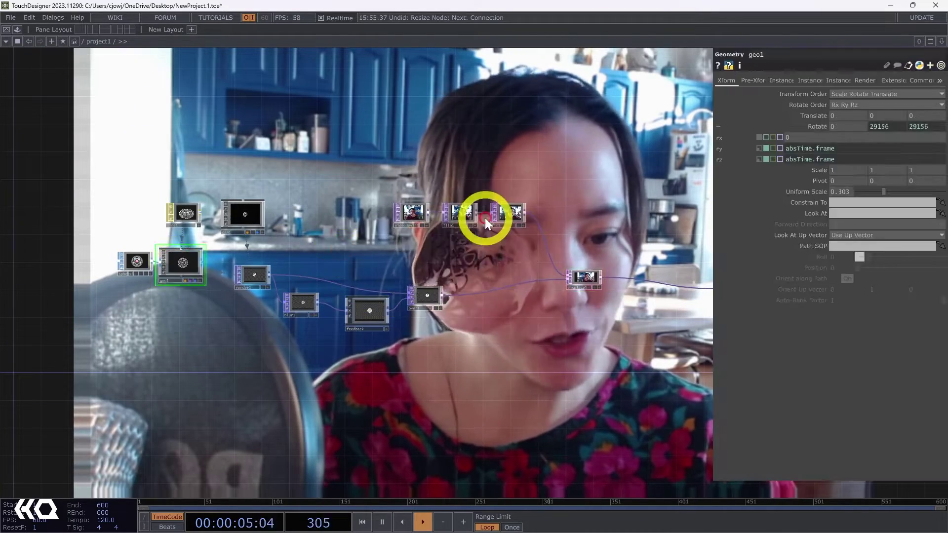
{"action": "middle_click_drag", "start_coordinate": [842, 116], "coordinate": [747, 164]}
Step: Insert a Transform TOP between the Displace TOP and the OUT null
{"action": "scroll", "coordinate": [269, 209], "scroll_direction": "up", "scroll_amount": 10}
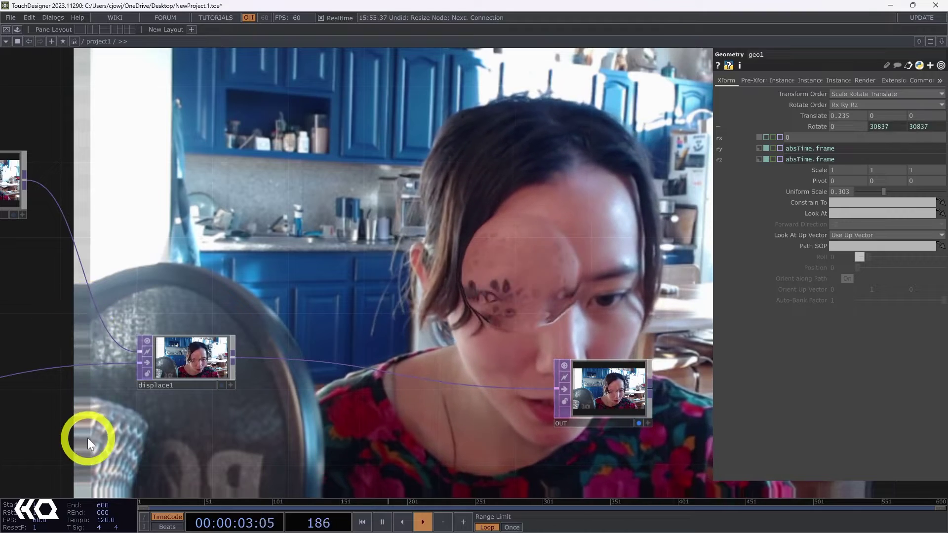
{"action": "scroll", "coordinate": [87, 440], "scroll_direction": "down", "scroll_amount": 3}
{"action": "scroll", "coordinate": [242, 441], "scroll_direction": "down", "scroll_amount": 3}
{"action": "scroll", "coordinate": [218, 454], "scroll_direction": "up", "scroll_amount": 3}
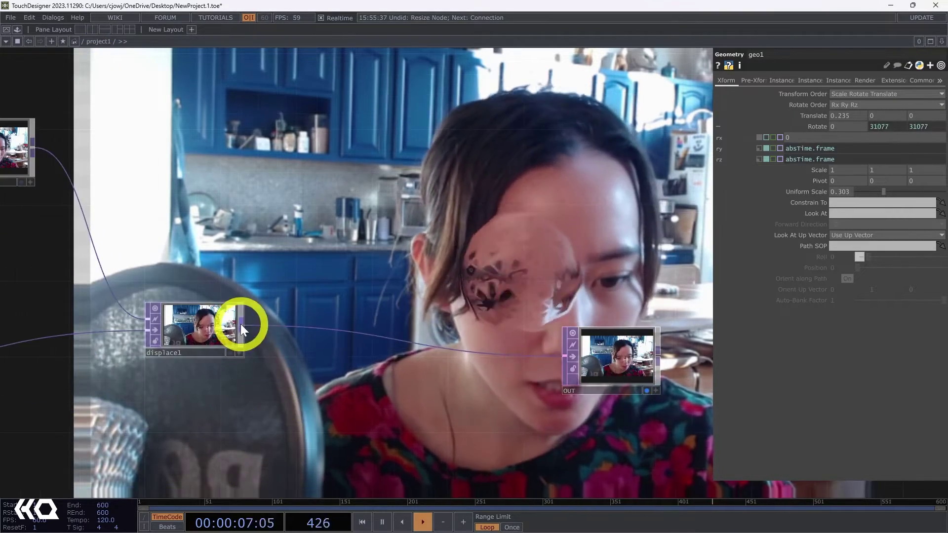
{"action": "right_click", "coordinate": [243, 329]}
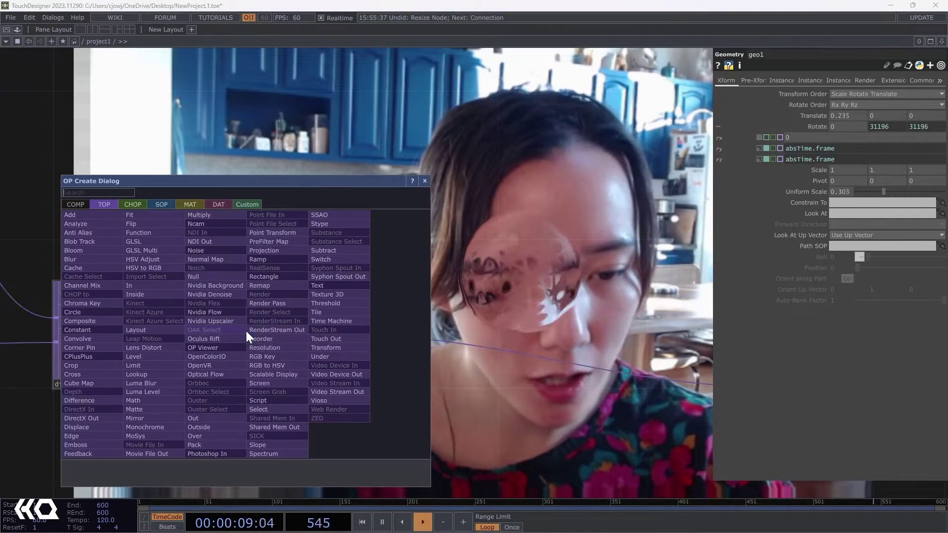
{"action": "type", "text": "crop"}
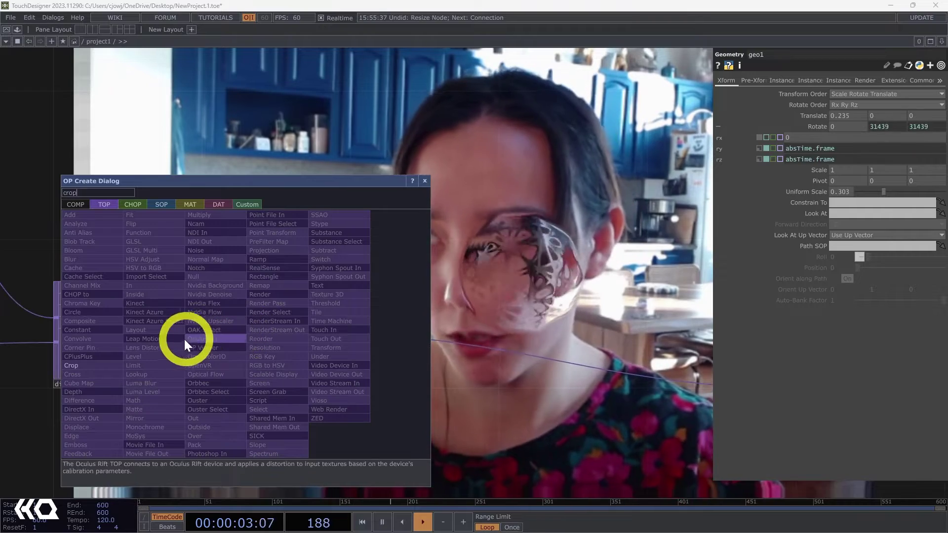
{"action": "key", "text": "BackSpace"}
{"action": "key", "text": "BackSpace"}
{"action": "key", "text": "BackSpace"}
{"action": "key", "text": "BackSpace"}
{"action": "type", "text": "tran"}
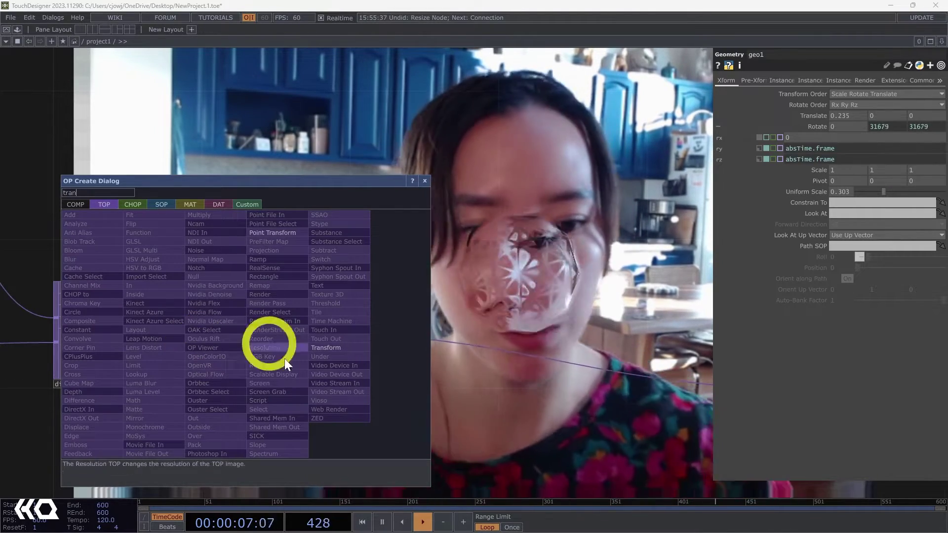
{"action": "left_click", "coordinate": [337, 347]}
{"action": "left_click", "coordinate": [448, 352]}
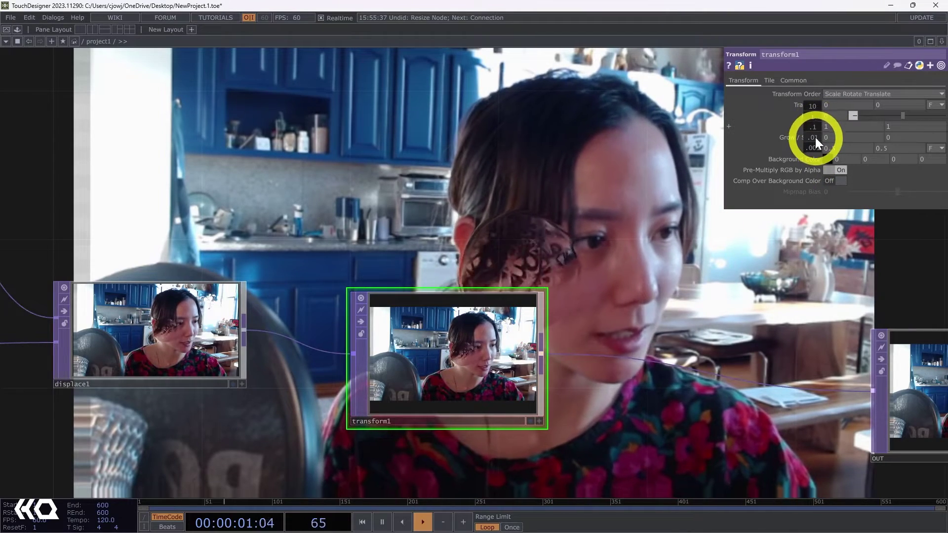
Step: Set both Scale values of the Transform TOP to 1.05 and line the OUT null up with it
{"action": "mouse_move", "coordinate": [821, 137]}
{"action": "middle_mouse_down"}
{"action": "mouse_move", "coordinate": [913, 126]}
{"action": "mouse_move", "coordinate": [816, 128]}
{"action": "middle_mouse_up"}
{"action": "scroll", "coordinate": [696, 282], "scroll_direction": "down", "scroll_amount": 2}
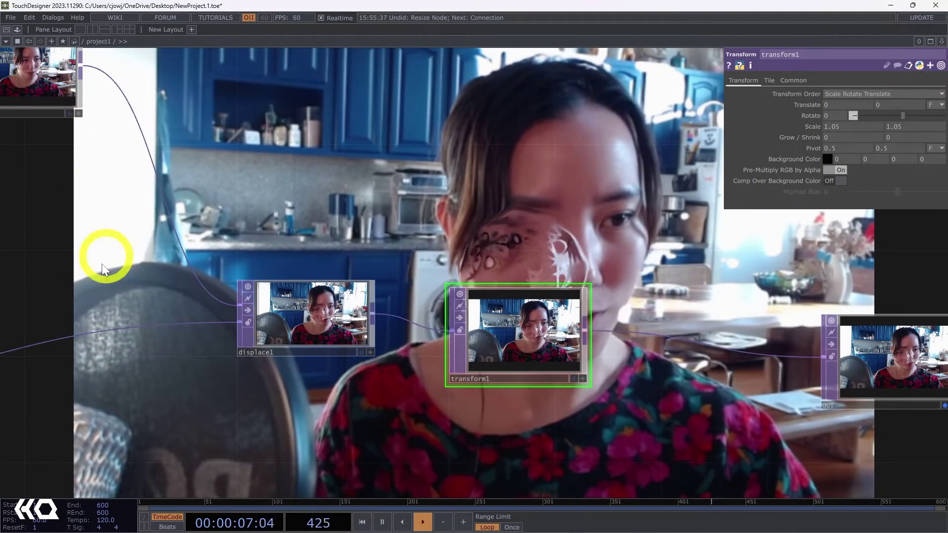
{"action": "left_click_drag", "start_coordinate": [499, 460], "coordinate": [273, 427]}
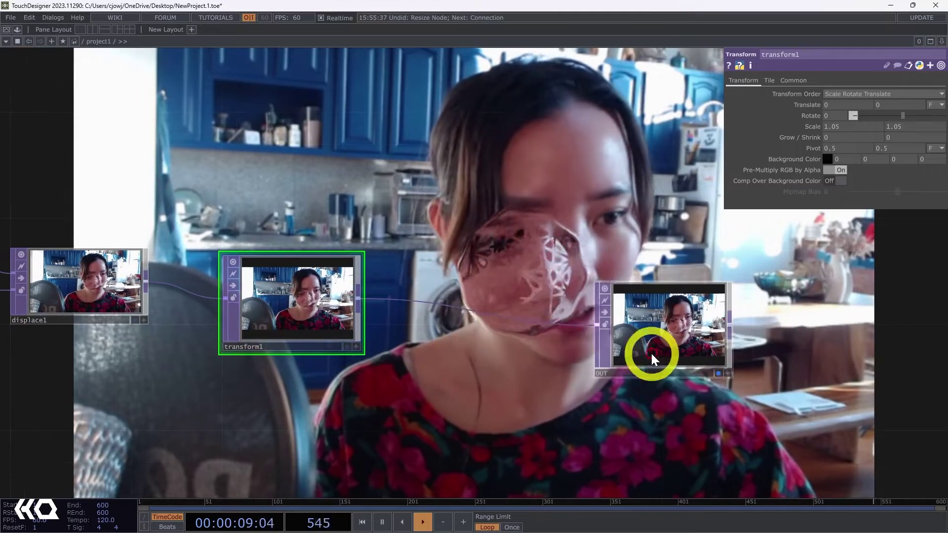
{"action": "left_click_drag", "start_coordinate": [662, 328], "coordinate": [689, 300]}
Step: Add a Body Track CHOP to the network, above the webcam TOP chain
{"action": "scroll", "coordinate": [358, 301], "scroll_direction": "down", "scroll_amount": 4}
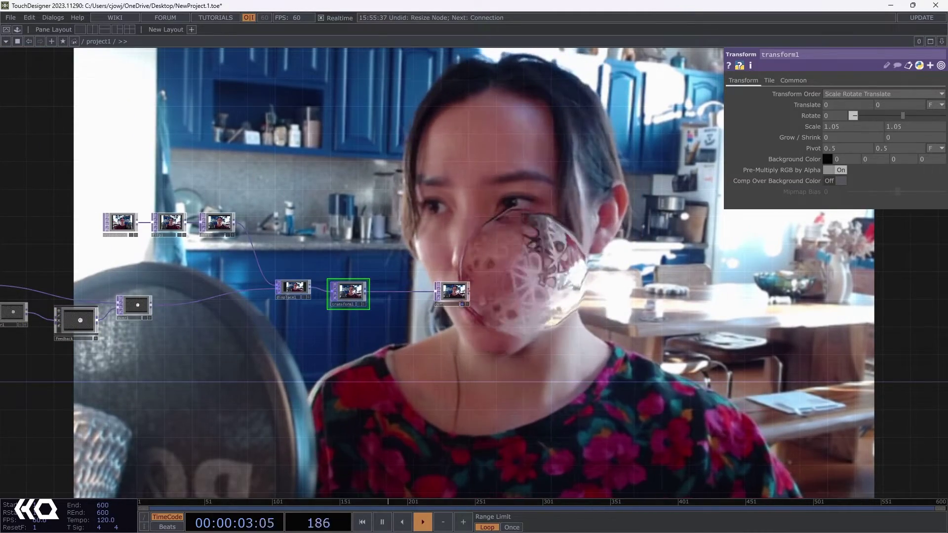
{"action": "scroll", "coordinate": [415, 361], "scroll_direction": "down", "scroll_amount": 3}
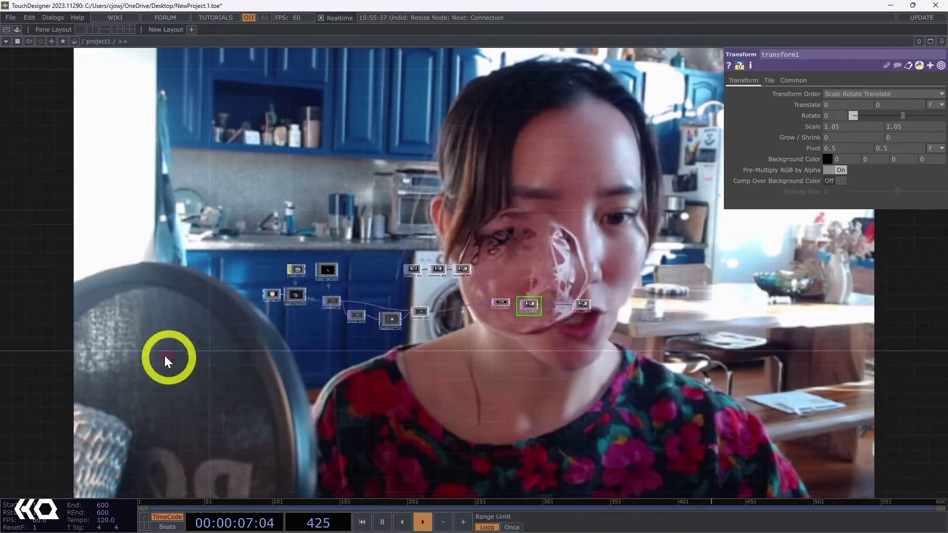
{"action": "scroll", "coordinate": [311, 319], "scroll_direction": "up", "scroll_amount": 4}
{"action": "key", "text": "Tab"}
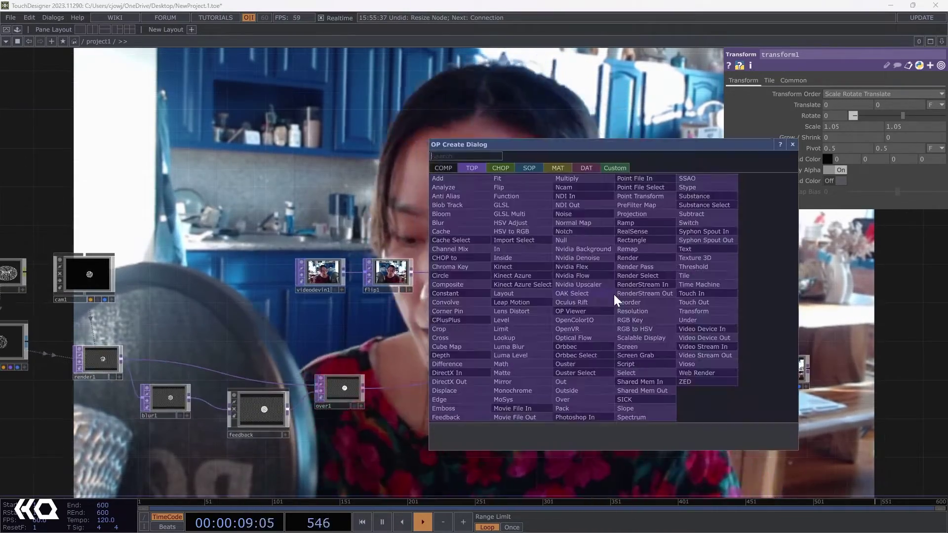
{"action": "type", "text": "body"}
{"action": "left_click", "coordinate": [508, 168]}
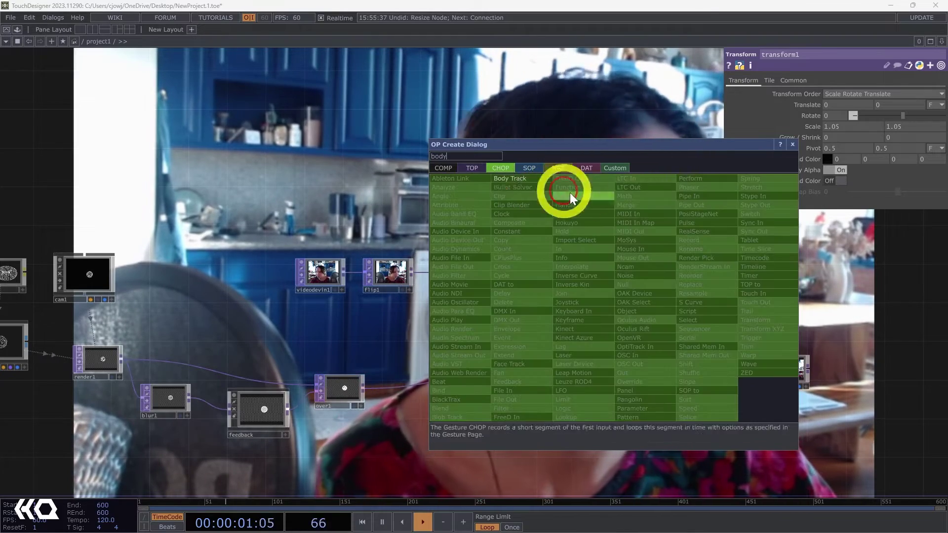
{"action": "left_click", "coordinate": [520, 179]}
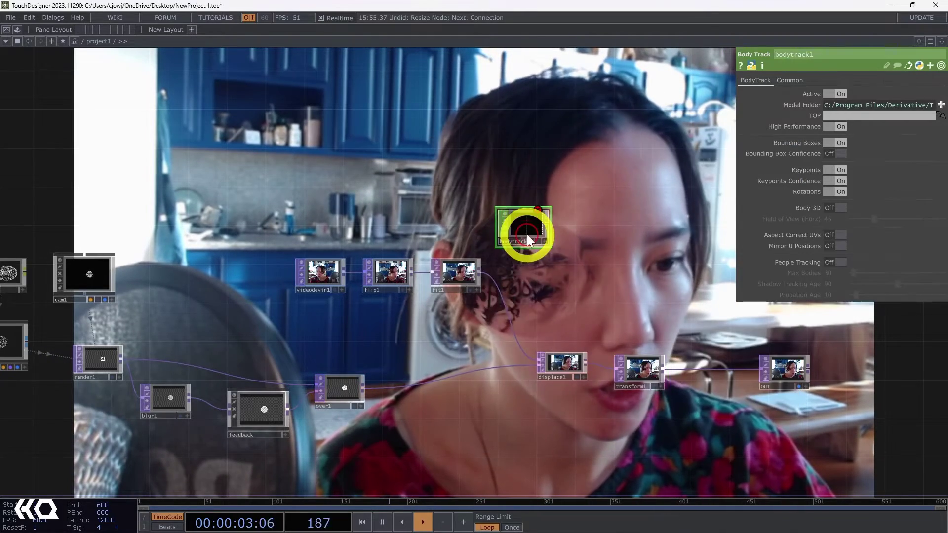
Step: Assign fit1 as the Body Track CHOP's source TOP
{"action": "scroll", "coordinate": [526, 235], "scroll_direction": "up", "scroll_amount": 3}
{"action": "left_click_drag", "start_coordinate": [256, 188], "coordinate": [402, 216]}
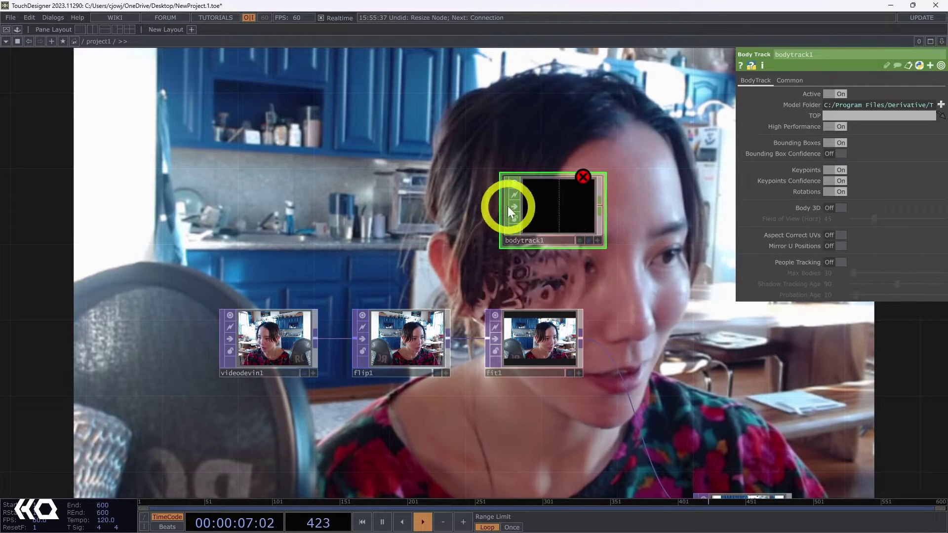
{"action": "left_click_drag", "start_coordinate": [540, 348], "coordinate": [855, 117]}
{"action": "scroll", "coordinate": [677, 159], "scroll_direction": "down", "scroll_amount": 5}
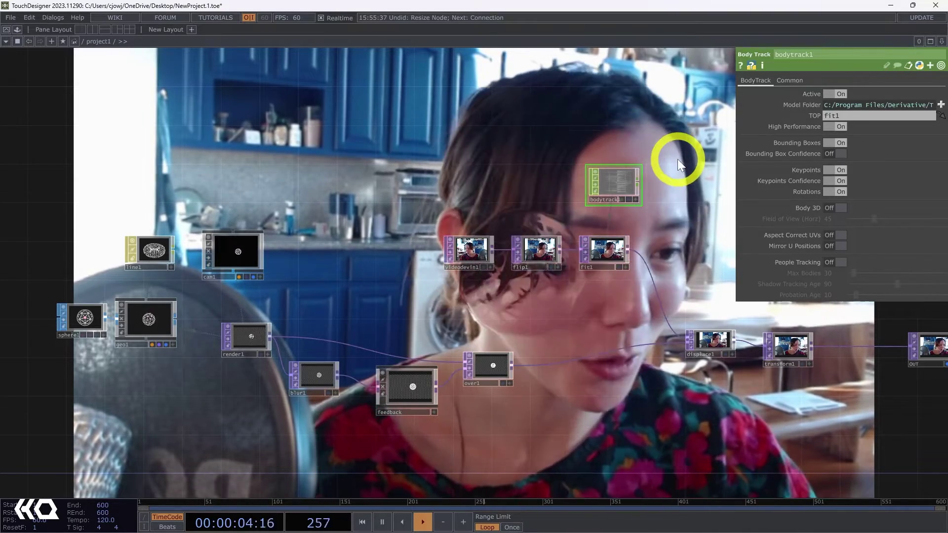
Step: Examine the Body Track CHOP's list of body part channels up close
{"action": "scroll", "coordinate": [677, 159], "scroll_direction": "up", "scroll_amount": 3}
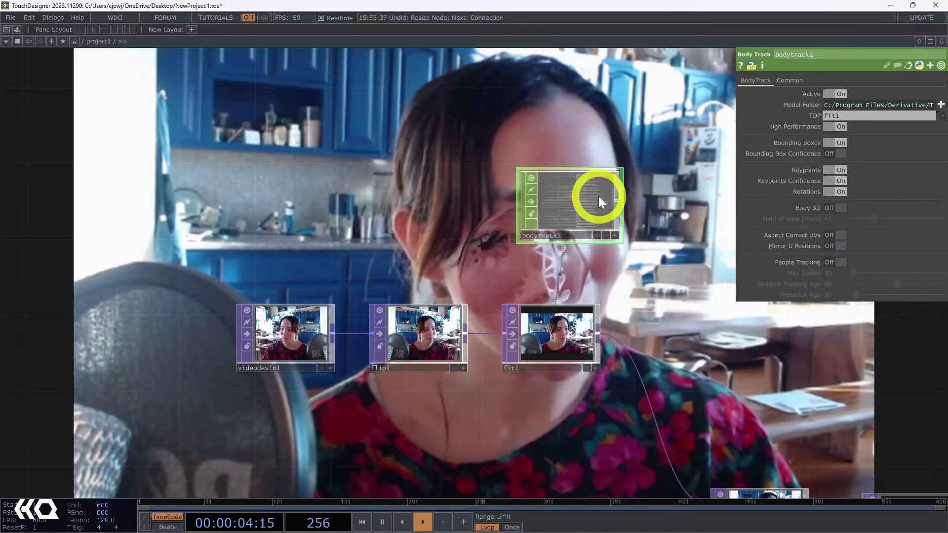
{"action": "left_click", "coordinate": [628, 200]}
{"action": "scroll", "coordinate": [634, 153], "scroll_direction": "up", "scroll_amount": 10}
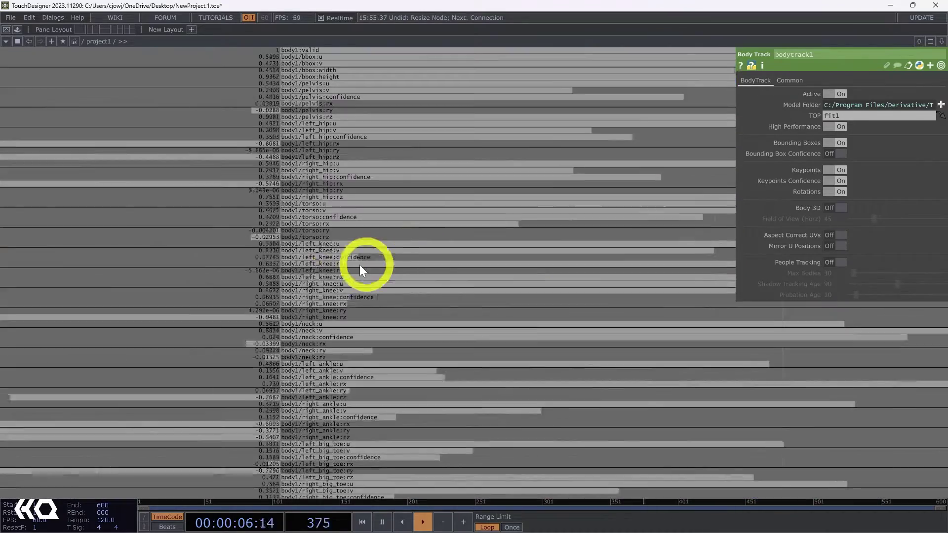
{"action": "scroll", "coordinate": [307, 319], "scroll_direction": "down", "scroll_amount": 5}
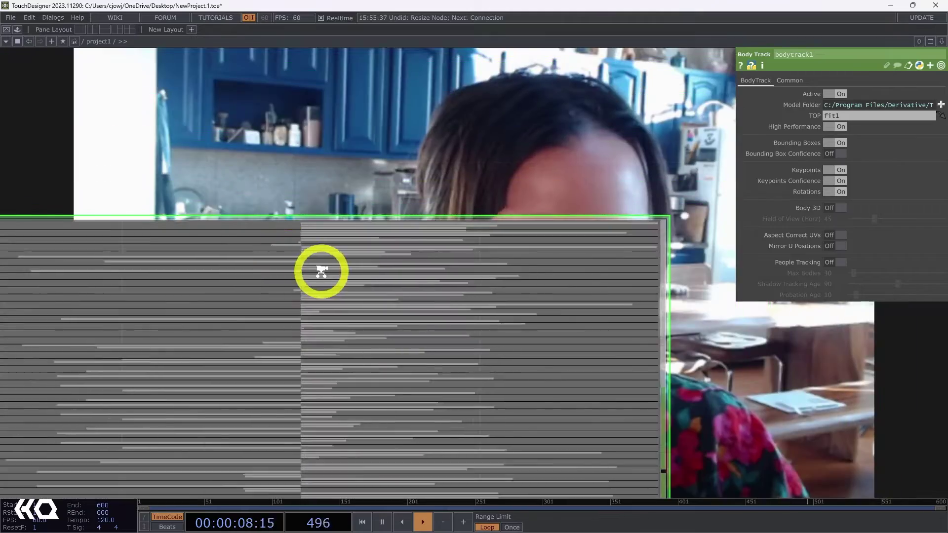
{"action": "scroll", "coordinate": [321, 266], "scroll_direction": "up", "scroll_amount": 6}
{"action": "scroll", "coordinate": [274, 232], "scroll_direction": "down", "scroll_amount": 6}
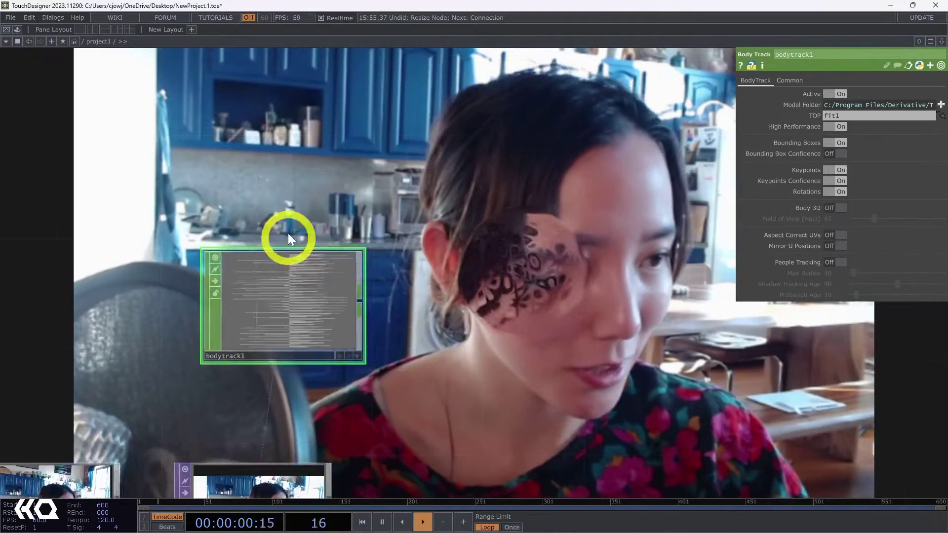
{"action": "scroll", "coordinate": [304, 265], "scroll_direction": "up", "scroll_amount": 3}
{"action": "scroll", "coordinate": [305, 274], "scroll_direction": "up", "scroll_amount": 1}
Step: Turn off Rotations and Bounding Boxes in the Body Track CHOP
{"action": "left_click_drag", "start_coordinate": [471, 128], "coordinate": [682, 72]}
{"action": "left_click", "coordinate": [836, 193]}
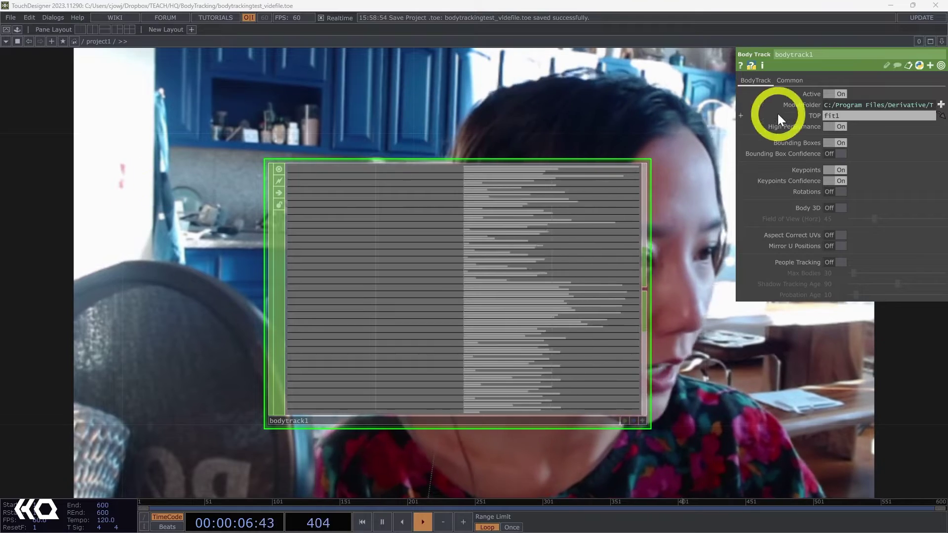
{"action": "left_click", "coordinate": [826, 143]}
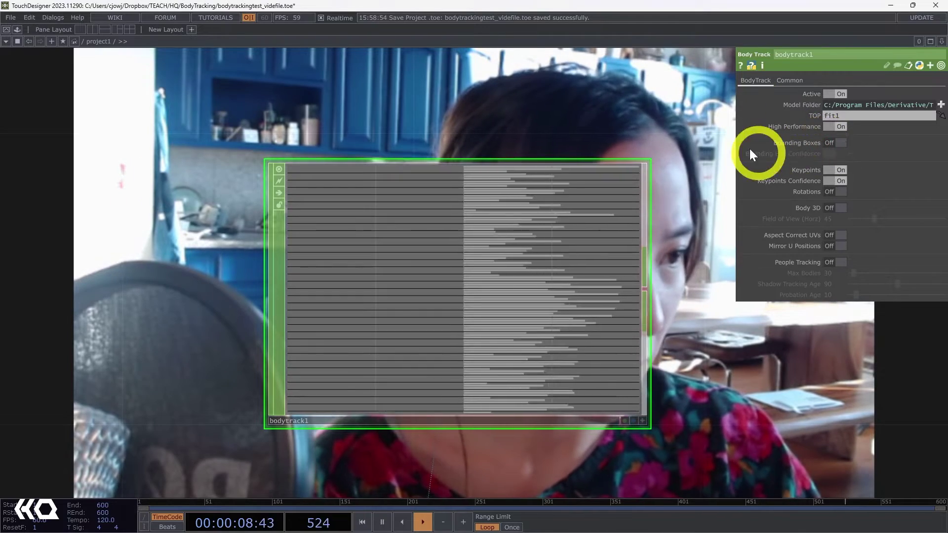
Step: Add a Select CHOP connected to the Body Track CHOP's output
{"action": "scroll", "coordinate": [713, 207], "scroll_direction": "down", "scroll_amount": 5}
{"action": "scroll", "coordinate": [722, 311], "scroll_direction": "up", "scroll_amount": 3}
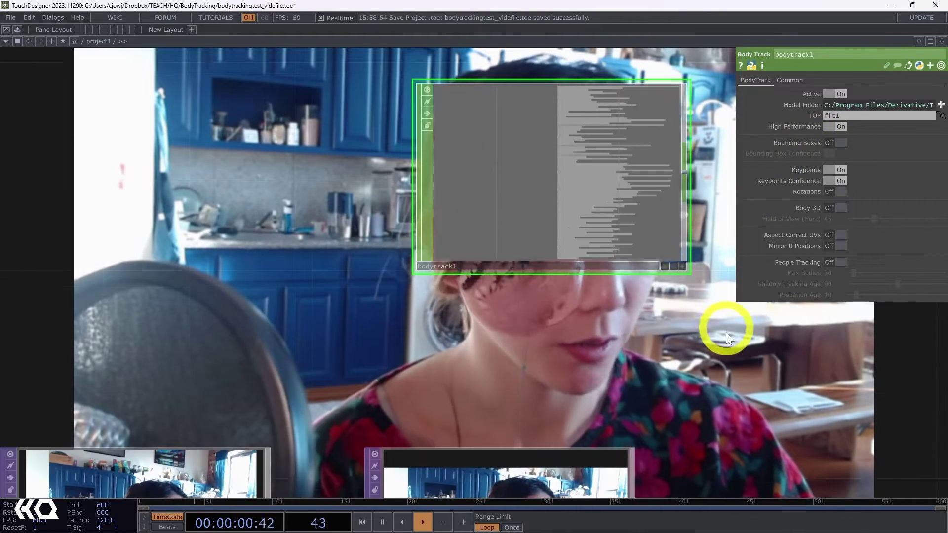
{"action": "right_click_drag", "start_coordinate": [713, 338], "coordinate": [437, 393]}
{"action": "left_click", "coordinate": [656, 345]}
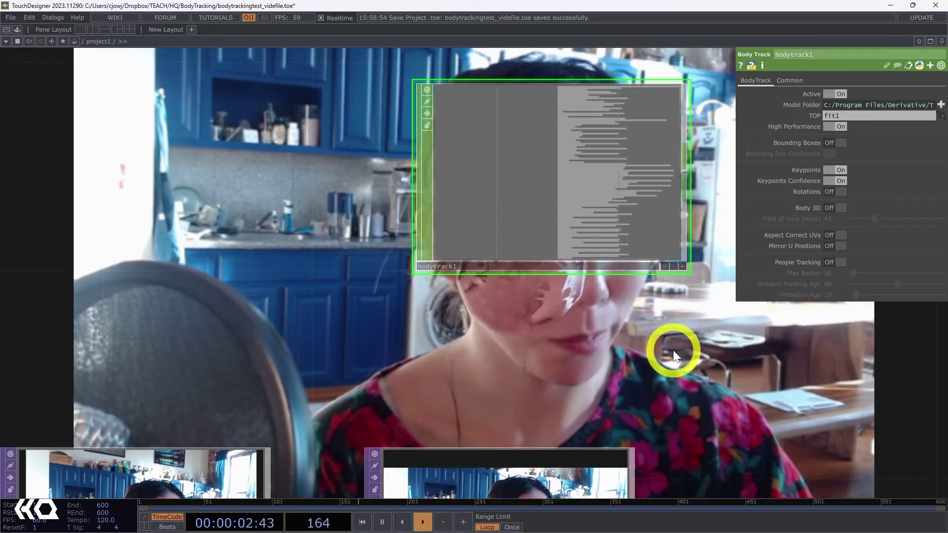
{"action": "left_click_drag", "start_coordinate": [667, 352], "coordinate": [437, 404]}
{"action": "right_click", "coordinate": [456, 222]}
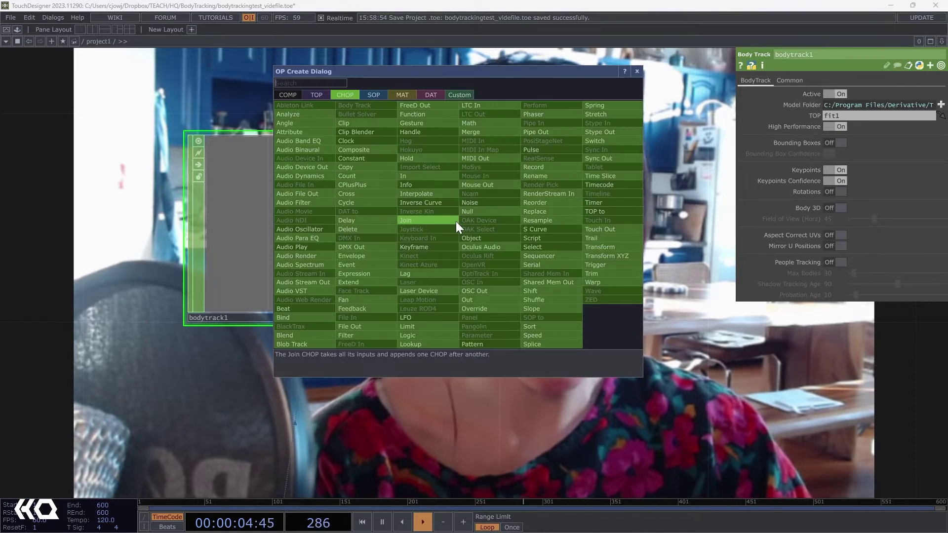
{"action": "type", "text": "sele"}
{"action": "left_click", "coordinate": [541, 248]}
{"action": "left_click", "coordinate": [632, 233]}
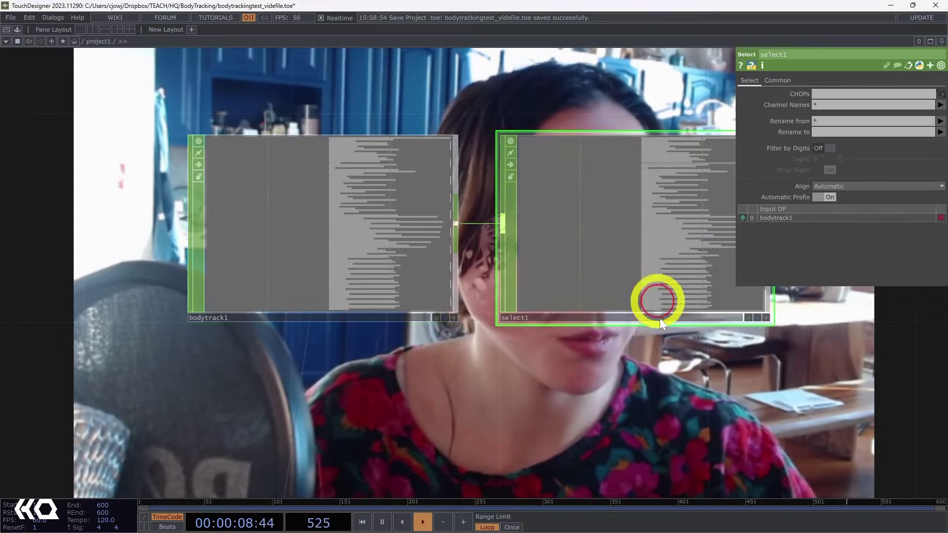
Step: Examine the Select CHOP's channel list for the names of the tracked body parts
{"action": "left_click_drag", "start_coordinate": [662, 416], "coordinate": [463, 413]}
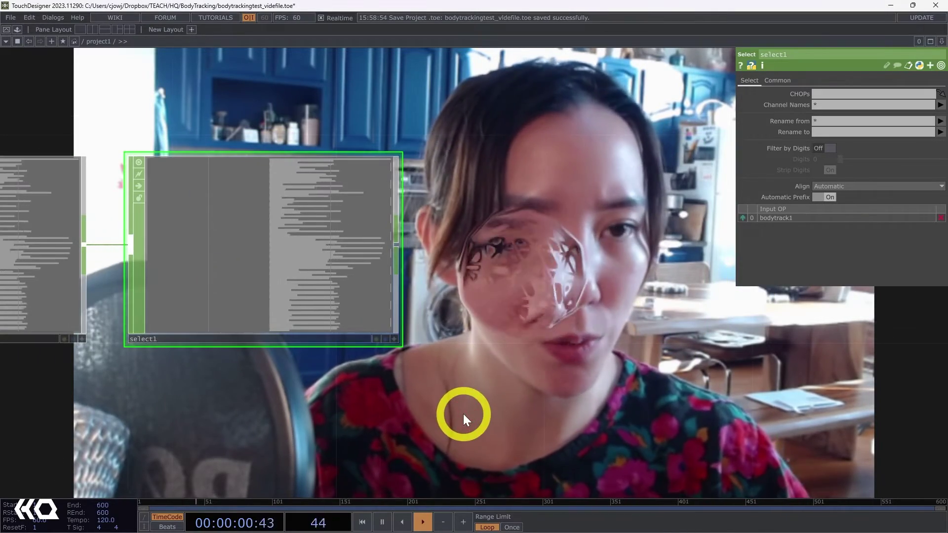
{"action": "scroll", "coordinate": [286, 120], "scroll_direction": "up", "scroll_amount": 5}
{"action": "scroll", "coordinate": [292, 138], "scroll_direction": "up", "scroll_amount": 2}
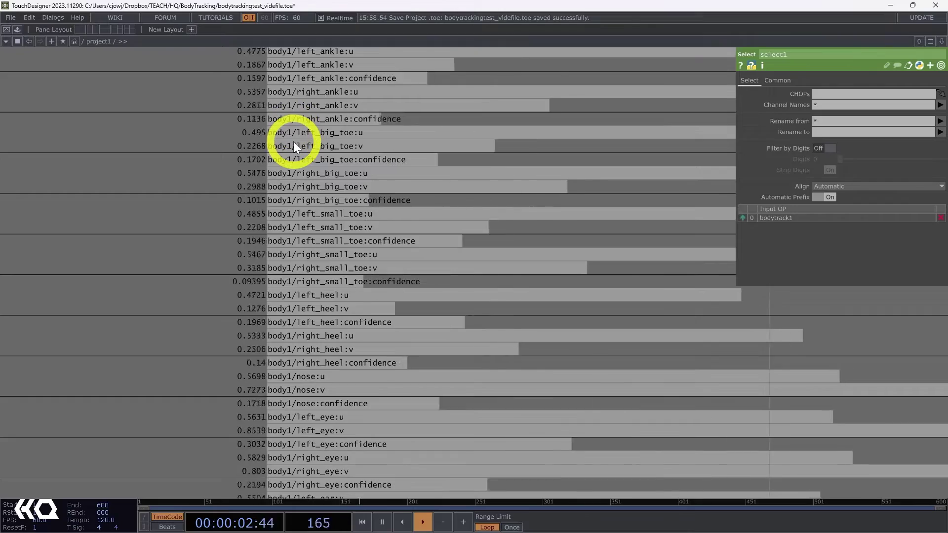
{"action": "scroll", "coordinate": [296, 148], "scroll_direction": "down", "scroll_amount": 4}
{"action": "scroll", "coordinate": [299, 182], "scroll_direction": "up", "scroll_amount": 2}
{"action": "scroll", "coordinate": [299, 183], "scroll_direction": "down", "scroll_amount": 5}
{"action": "scroll", "coordinate": [276, 160], "scroll_direction": "up", "scroll_amount": 6}
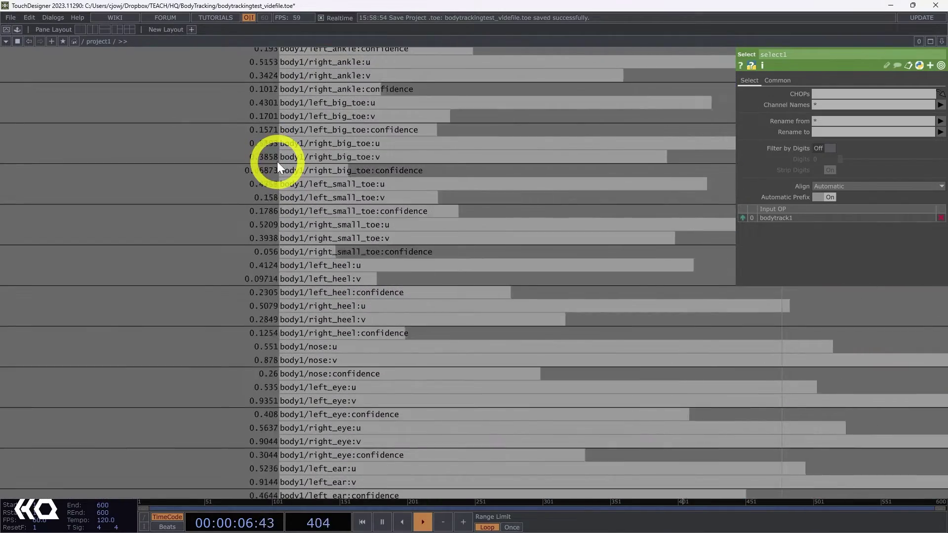
{"action": "scroll", "coordinate": [277, 162], "scroll_direction": "down", "scroll_amount": 5}
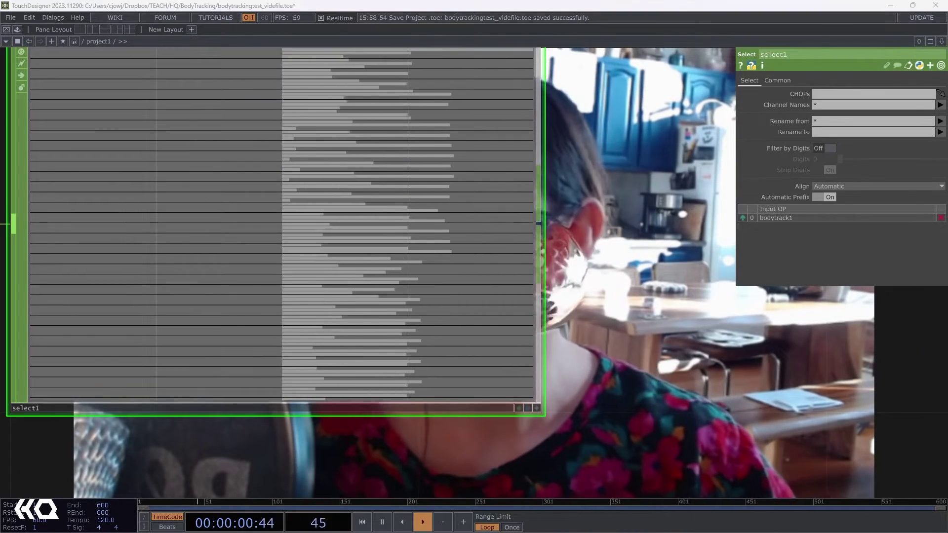
Step: Set the Select CHOP's Channel Names to body1/left_wrist:u and body1/left_wrist:v
{"action": "left_click", "coordinate": [939, 104]}
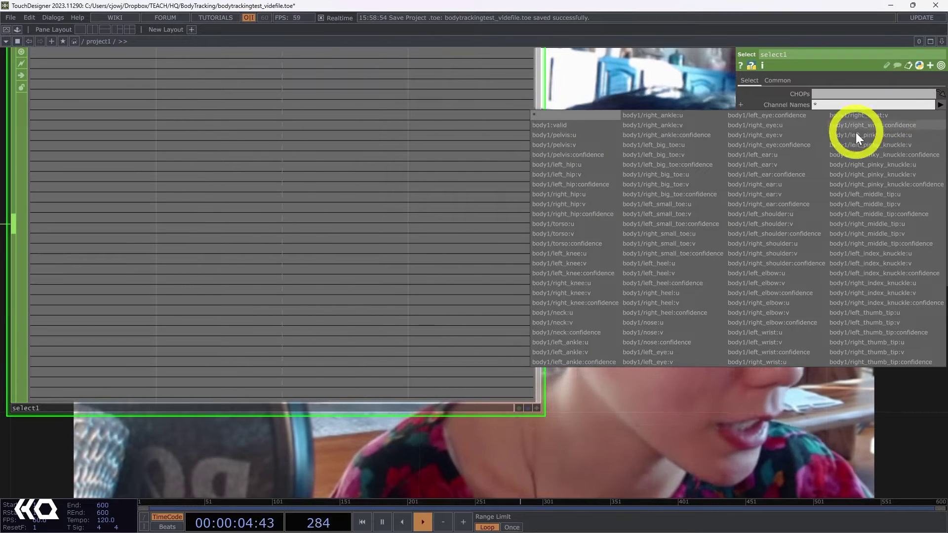
{"action": "left_click", "coordinate": [756, 334]}
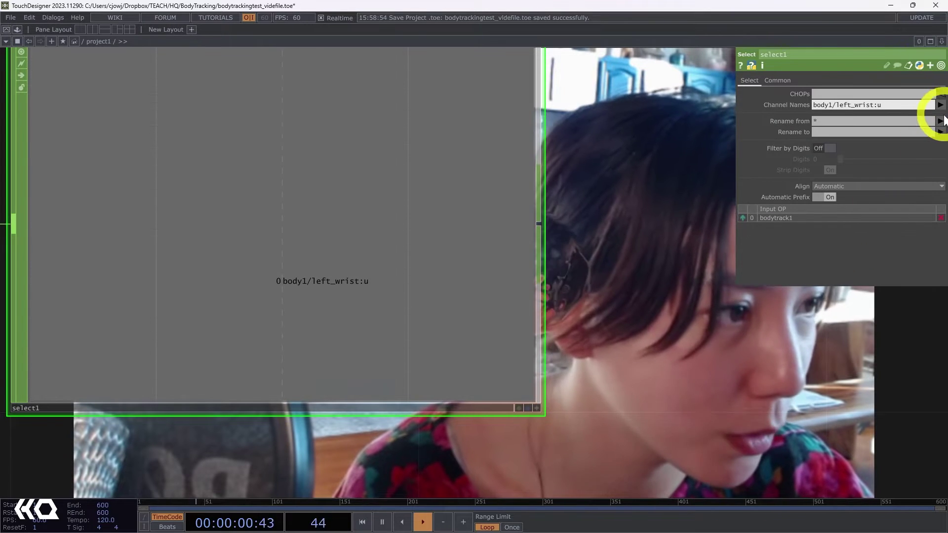
{"action": "left_click", "coordinate": [940, 105]}
{"action": "left_click", "coordinate": [780, 342]}
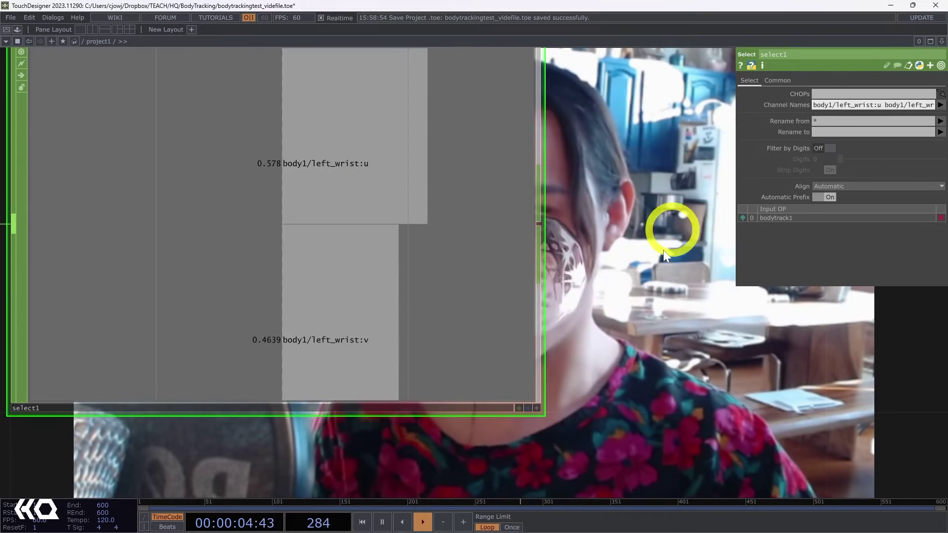
Step: Rename the Select CHOP's two wrist channels to left_wristX and left_wristY
{"action": "left_click", "coordinate": [825, 132]}
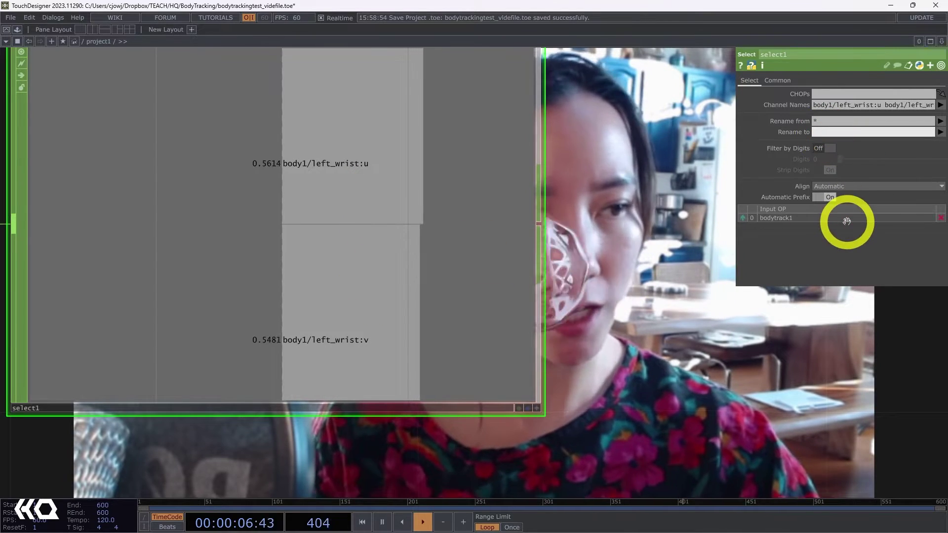
{"action": "type", "text": "left_wristX lef"}
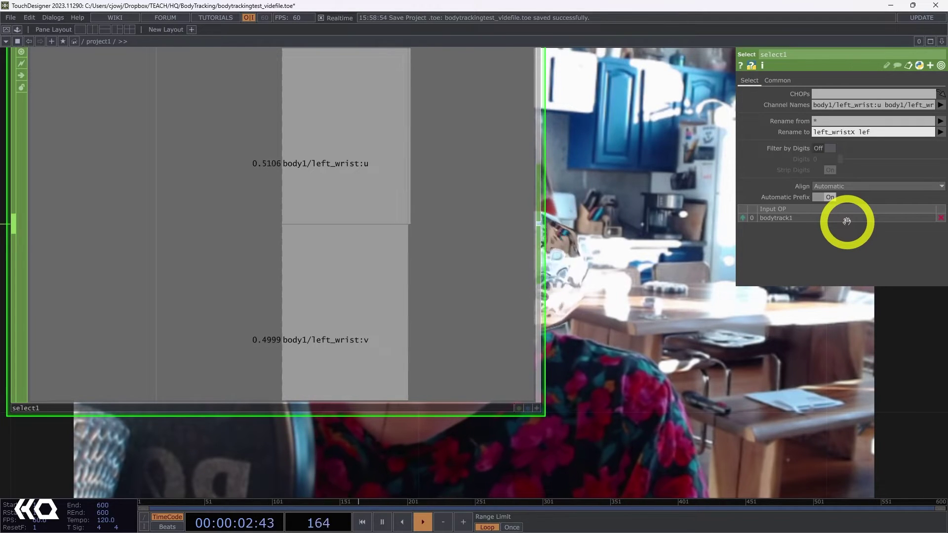
{"action": "type", "text": "t_wristY"}
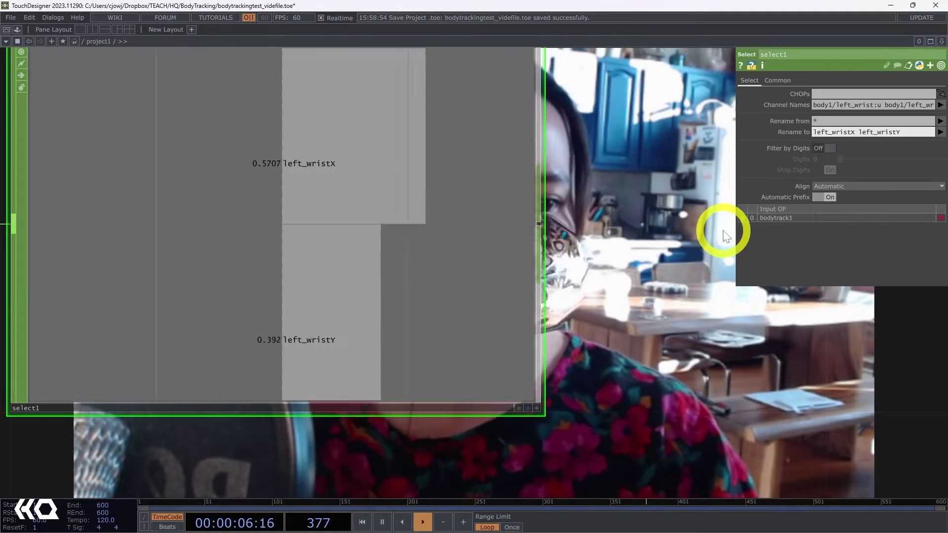
Step: Add a second Select CHOP fed by select1 and set its Channel Names to left_wristX
{"action": "scroll", "coordinate": [682, 258], "scroll_direction": "down", "scroll_amount": 3}
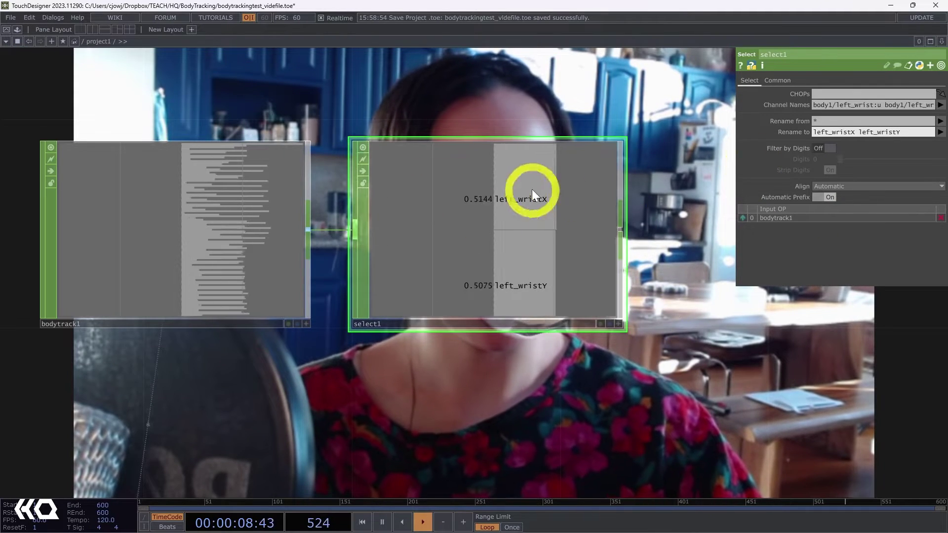
{"action": "scroll", "coordinate": [630, 262], "scroll_direction": "down", "scroll_amount": 3}
{"action": "left_click_drag", "start_coordinate": [673, 305], "coordinate": [449, 356]}
{"action": "scroll", "coordinate": [425, 323], "scroll_direction": "up", "scroll_amount": 2}
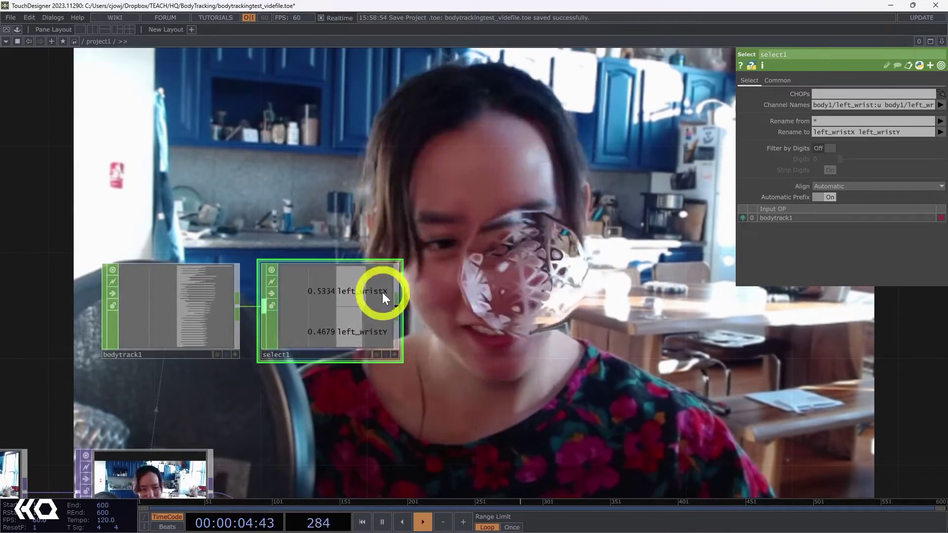
{"action": "key", "text": "Tab"}
{"action": "type", "text": "sel"}
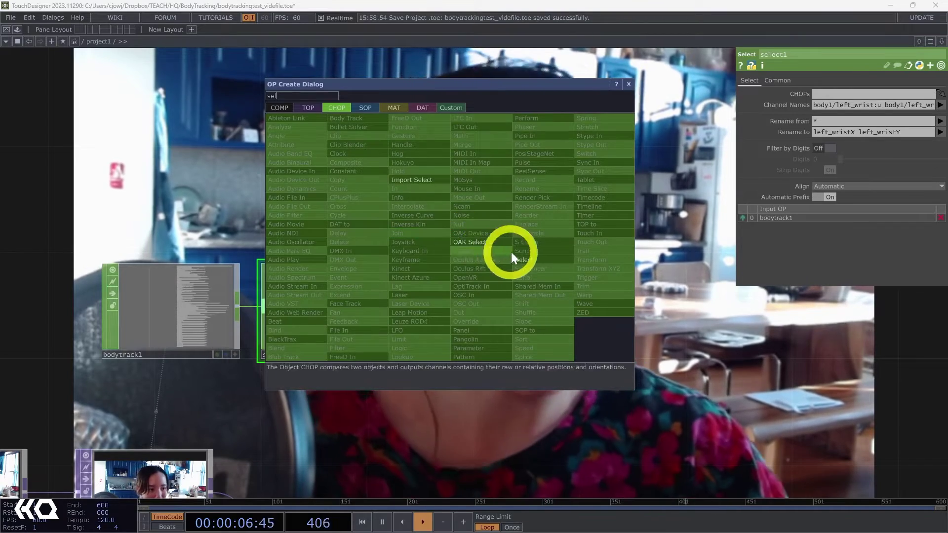
{"action": "left_click", "coordinate": [524, 259]}
{"action": "left_click", "coordinate": [515, 205]}
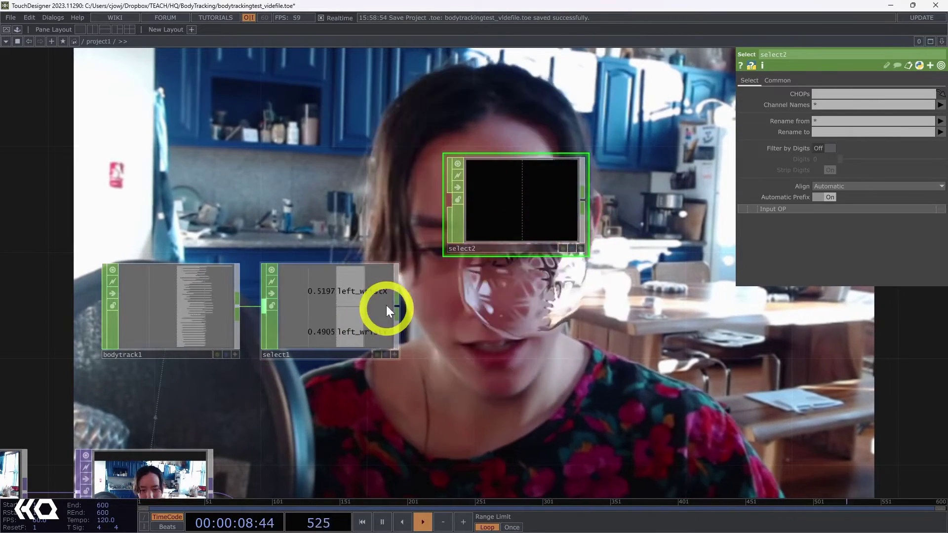
{"action": "left_click", "coordinate": [394, 304]}
{"action": "left_click", "coordinate": [940, 105]}
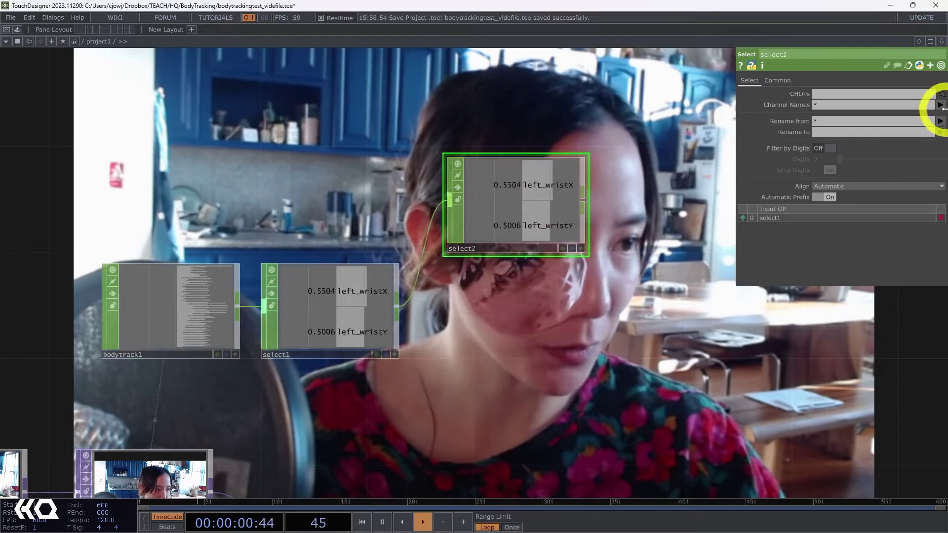
{"action": "left_click", "coordinate": [921, 127]}
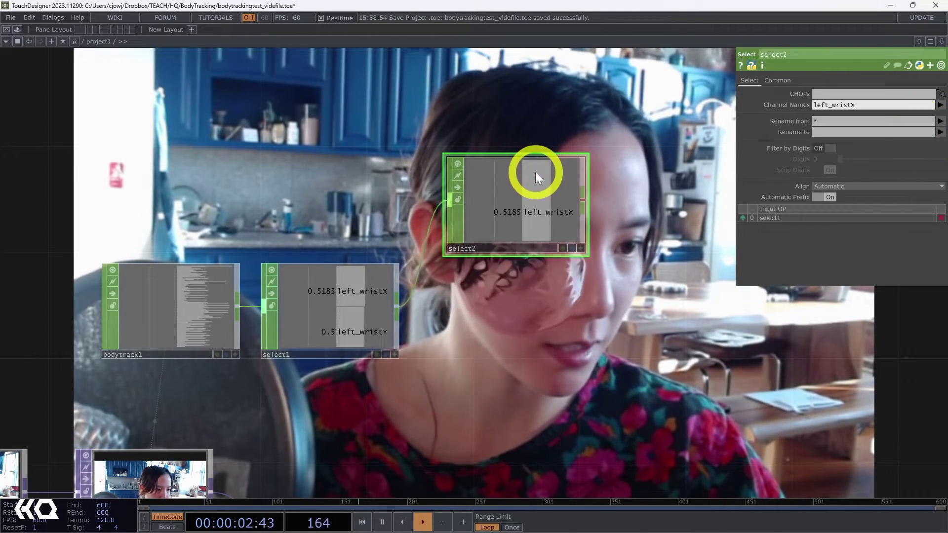
Step: Duplicate the left_wristX Select CHOP and set the copy's Channel Names to left_wristY
{"action": "key", "text": "ctrl+c"}
{"action": "key", "text": "ctrl+v"}
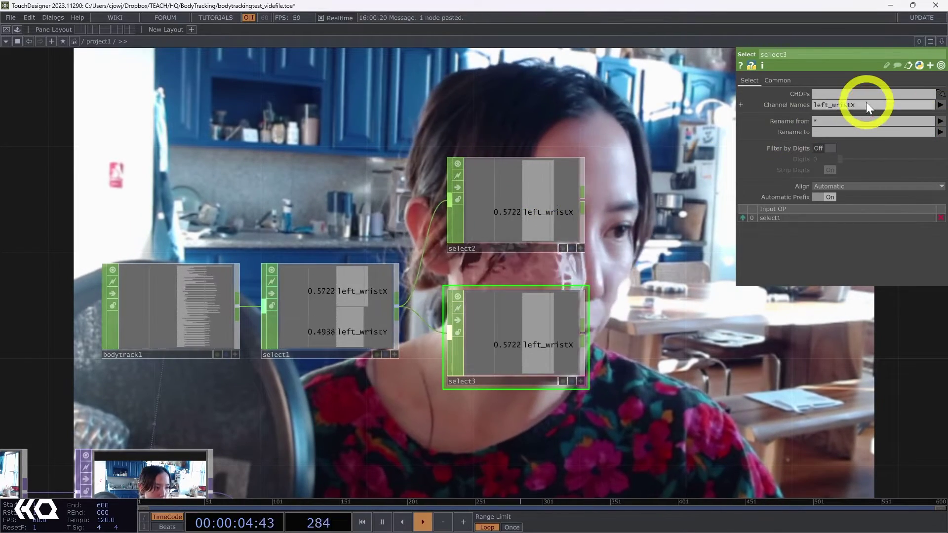
{"action": "left_click", "coordinate": [866, 102]}
{"action": "key", "text": "BackSpace"}
{"action": "type", "text": "Y"}
{"action": "key", "text": "Return"}
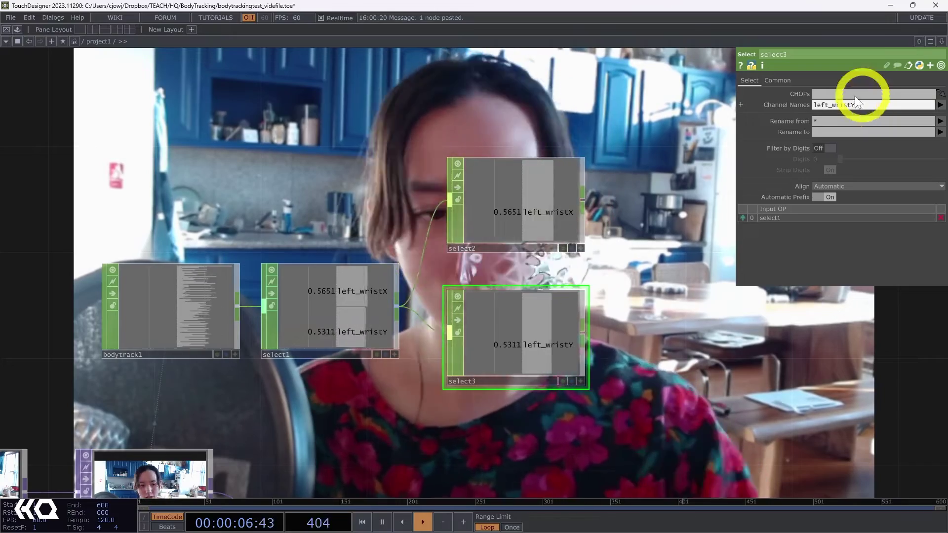
Step: Select the geo1 Geometry COMP to show its transform parameters
{"action": "scroll", "coordinate": [635, 290], "scroll_direction": "down", "scroll_amount": 6}
{"action": "left_click_drag", "start_coordinate": [571, 347], "coordinate": [508, 303]}
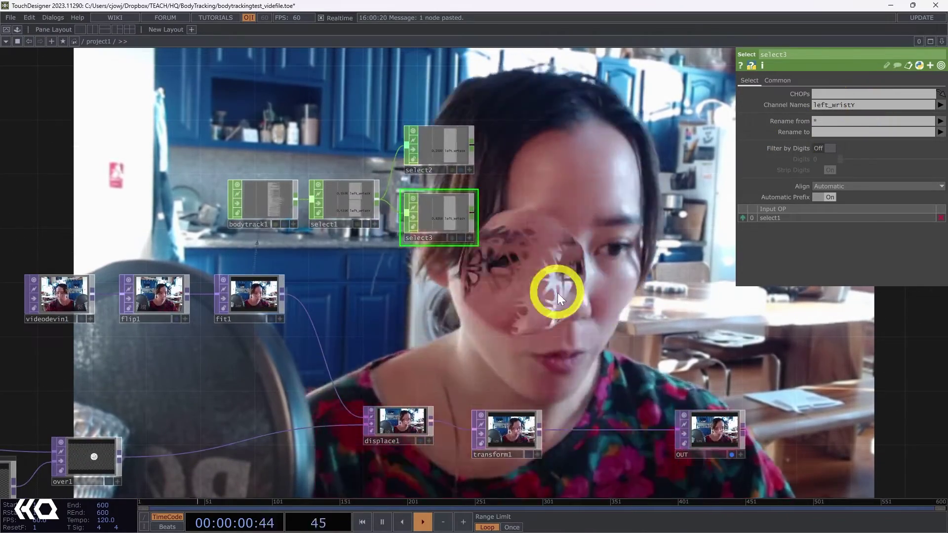
{"action": "left_click_drag", "start_coordinate": [536, 317], "coordinate": [766, 241]}
{"action": "left_click_drag", "start_coordinate": [462, 419], "coordinate": [695, 307]}
{"action": "left_click_drag", "start_coordinate": [359, 340], "coordinate": [534, 345]}
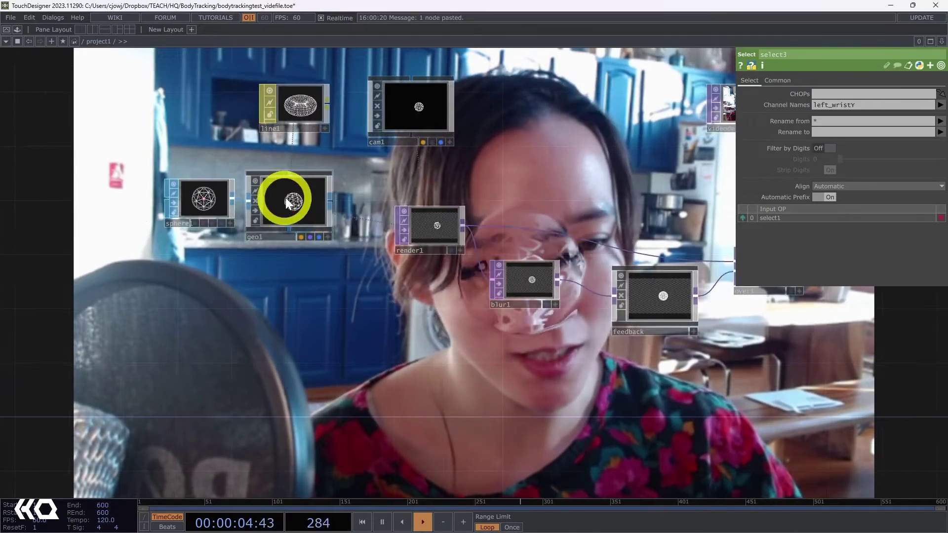
{"action": "left_click", "coordinate": [285, 198]}
{"action": "scroll", "coordinate": [416, 387], "scroll_direction": "down", "scroll_amount": 4}
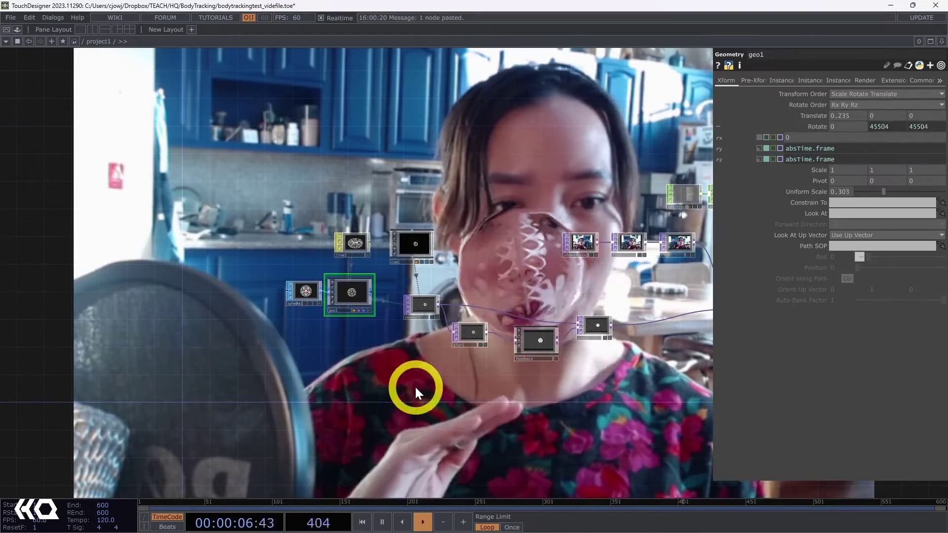
{"action": "scroll", "coordinate": [416, 387], "scroll_direction": "down", "scroll_amount": 4}
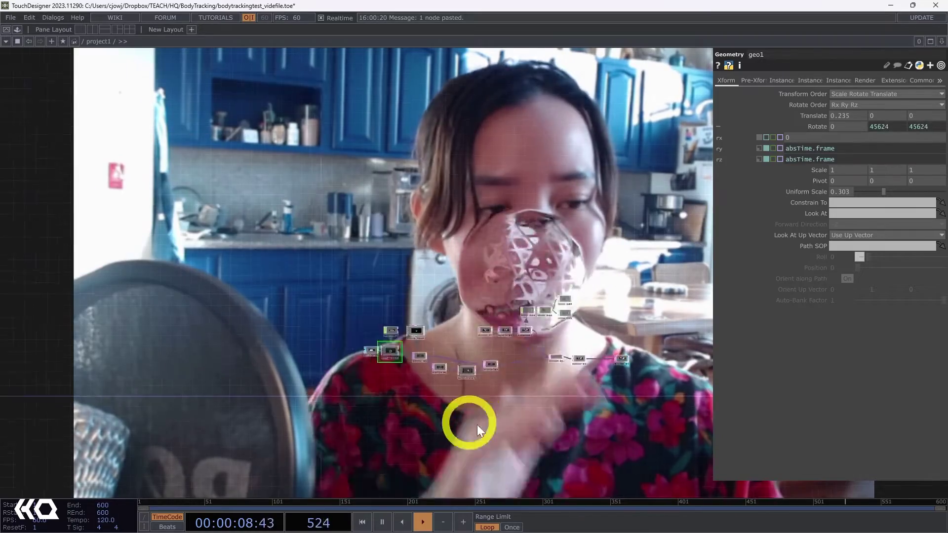
{"action": "left_click_drag", "start_coordinate": [415, 421], "coordinate": [282, 412]}
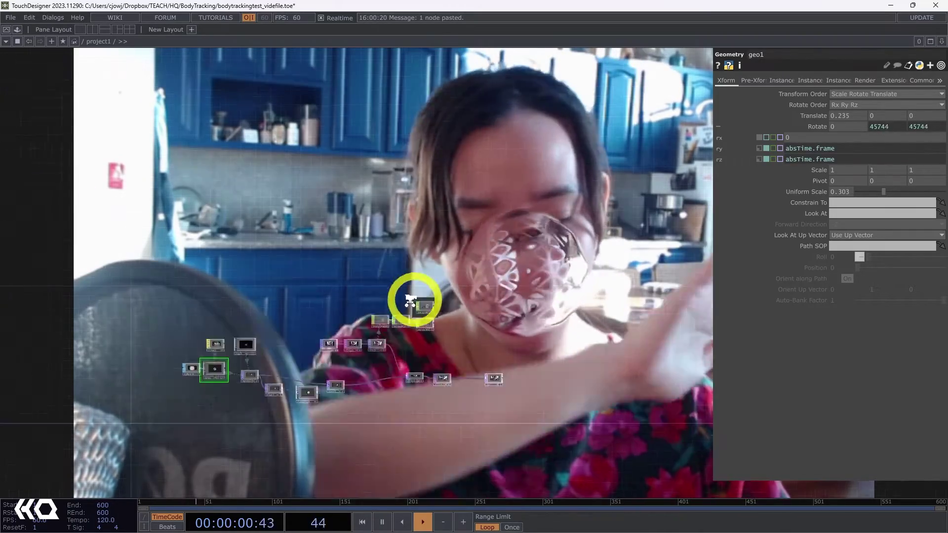
{"action": "scroll", "coordinate": [366, 311], "scroll_direction": "up", "scroll_amount": 5}
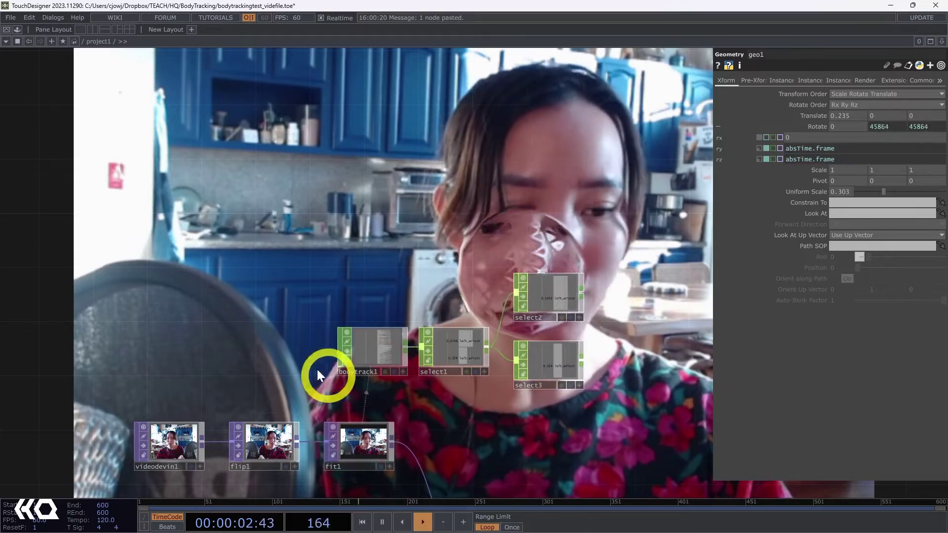
{"action": "scroll", "coordinate": [295, 353], "scroll_direction": "down", "scroll_amount": 3}
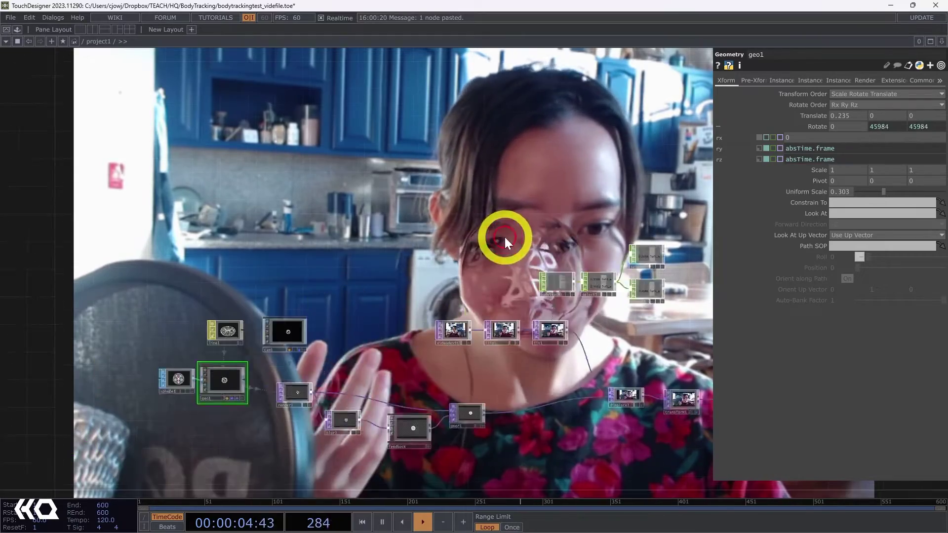
{"action": "left_click_drag", "start_coordinate": [504, 238], "coordinate": [523, 231]}
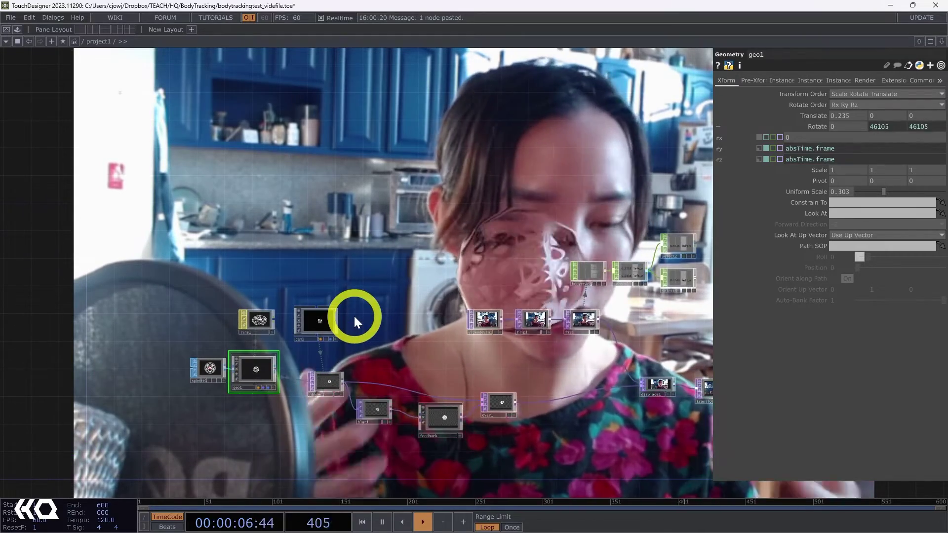
Step: Adjust geo1's X translation to about -1.635 to find the sphere's limit near the left edge of the render
{"action": "scroll", "coordinate": [262, 379], "scroll_direction": "up", "scroll_amount": 5}
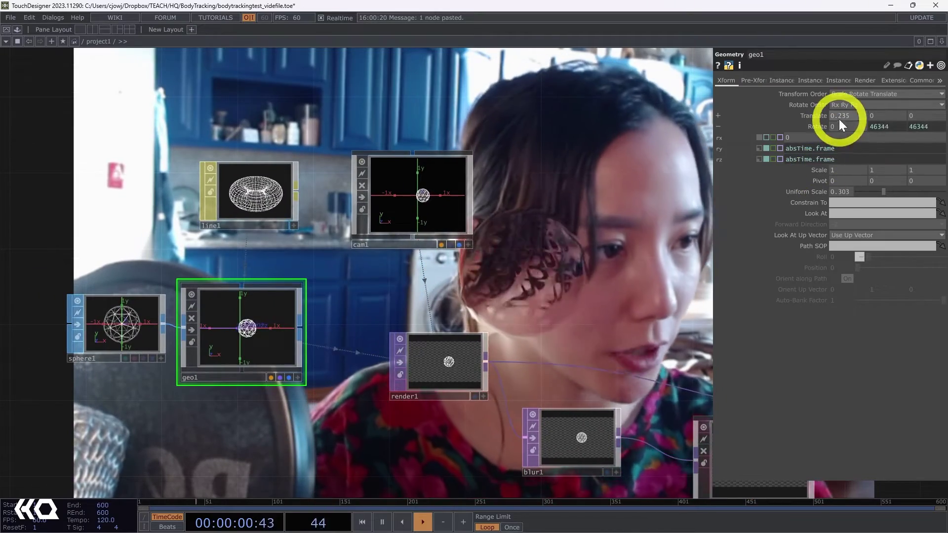
{"action": "middle_click_drag", "start_coordinate": [839, 117], "coordinate": [493, 129]}
{"action": "middle_click_drag", "start_coordinate": [852, 115], "coordinate": [5, 154]}
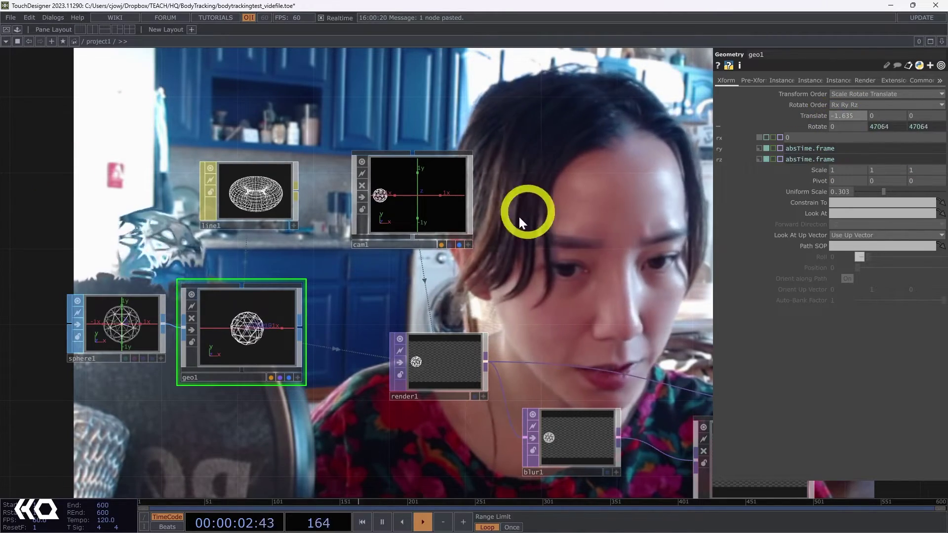
Step: Add a network comment below geo1 reading "X range: -1.65"
{"action": "scroll", "coordinate": [515, 218], "scroll_direction": "down", "scroll_amount": 3}
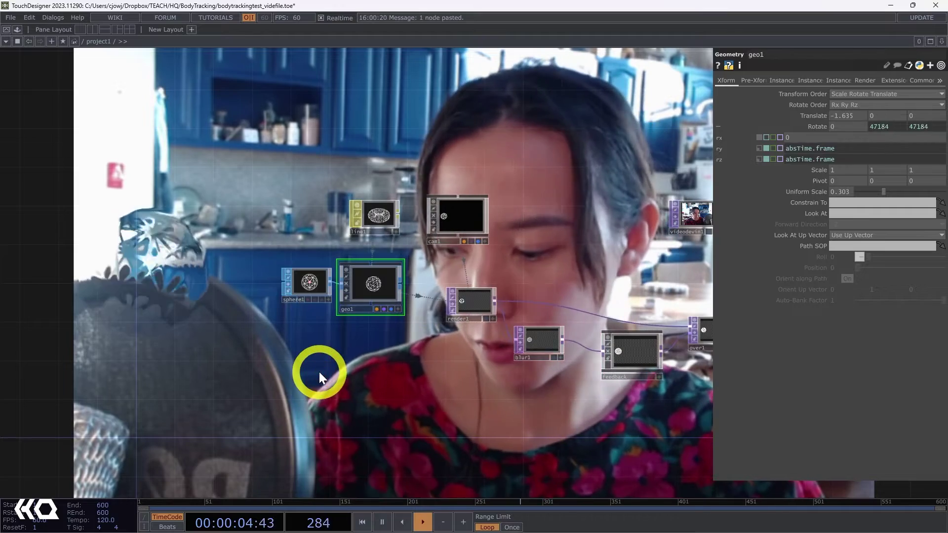
{"action": "left_click", "coordinate": [319, 395]}
{"action": "key", "text": "shift+c"}
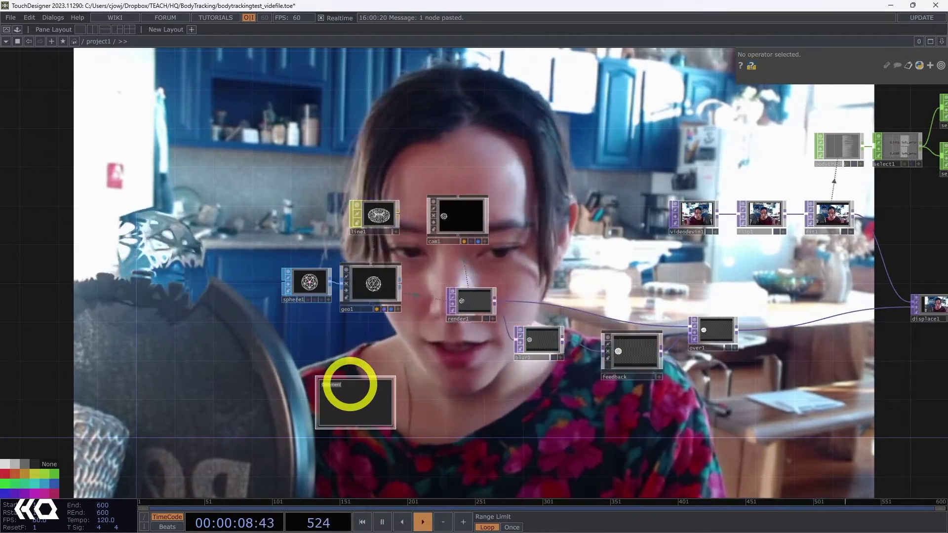
{"action": "key", "text": "BackSpace"}
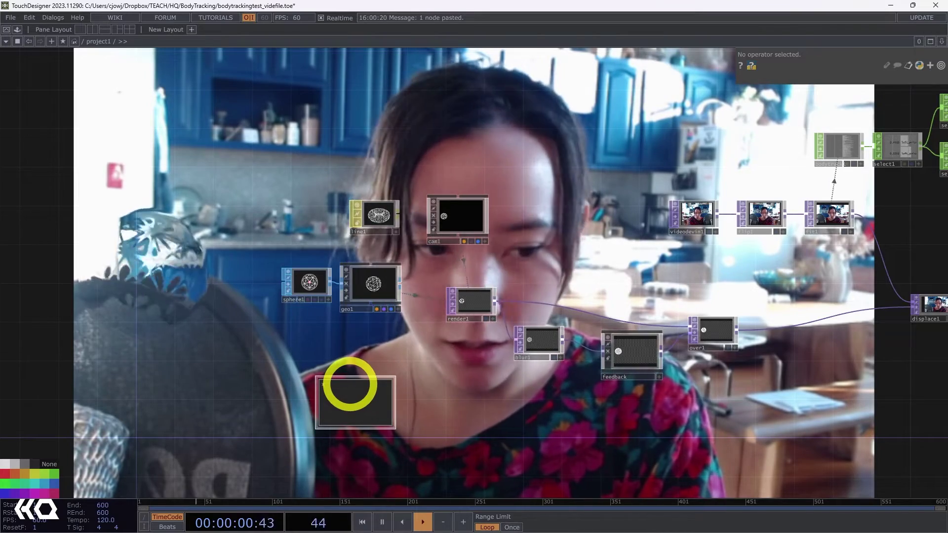
{"action": "type", "text": "X range"}
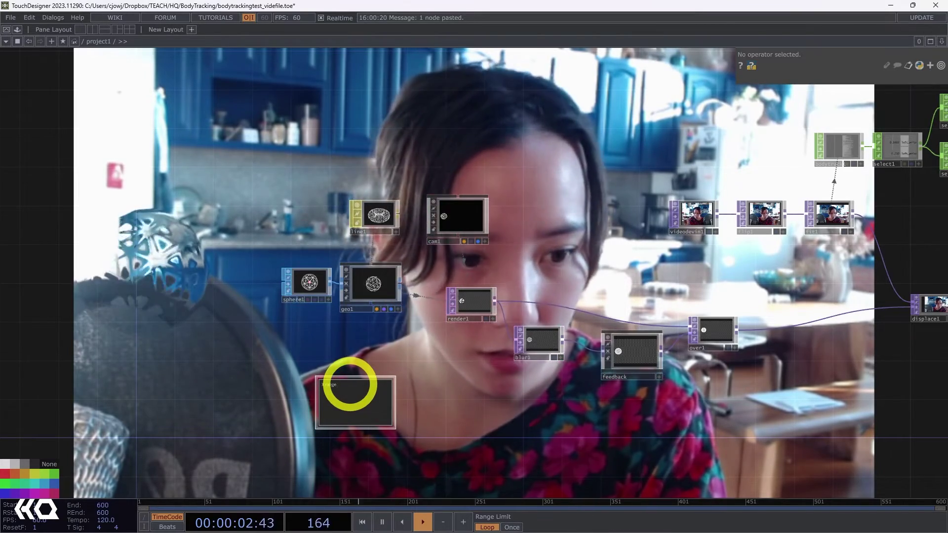
{"action": "scroll", "coordinate": [349, 387], "scroll_direction": "up", "scroll_amount": 6}
{"action": "type", "text": ":"}
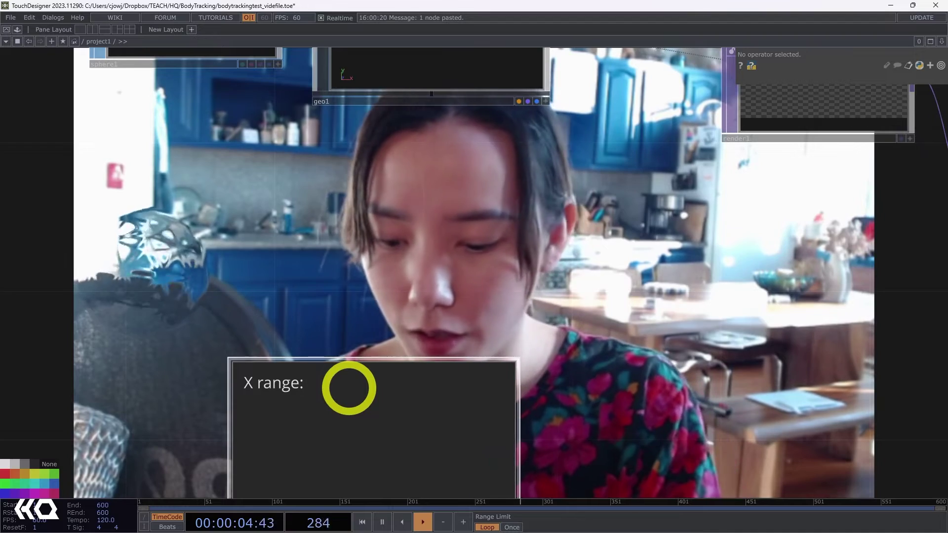
{"action": "type", "text": " -1.65"}
Step: Try -1.65 as geo1's X translation, and set it to 1.65 for the opposite edge
{"action": "scroll", "coordinate": [254, 283], "scroll_direction": "down", "scroll_amount": 5}
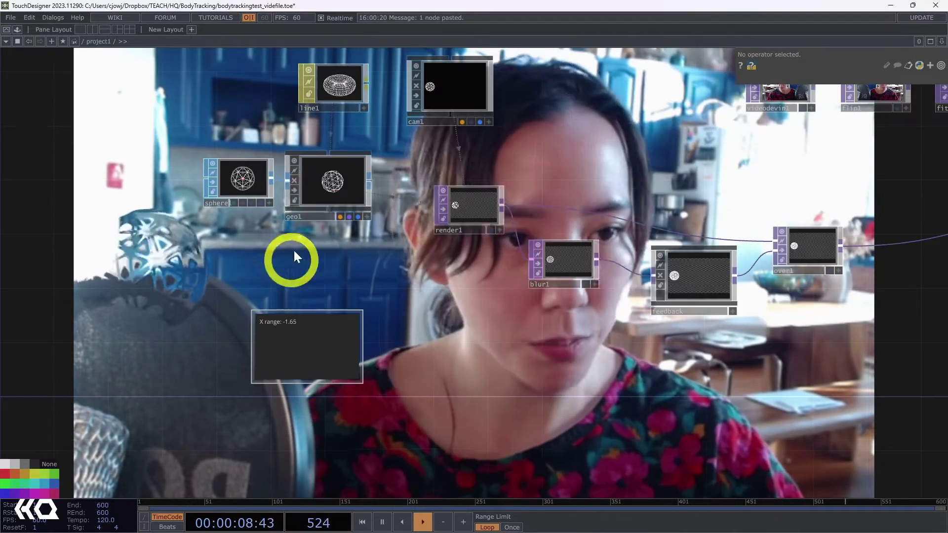
{"action": "left_click", "coordinate": [340, 193]}
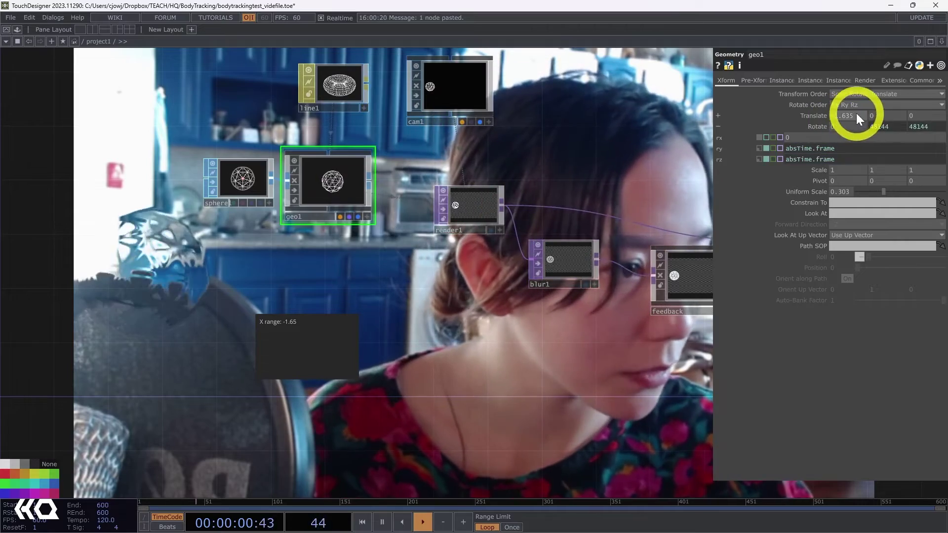
{"action": "left_click", "coordinate": [856, 115]}
{"action": "type", "text": "-1.65"}
{"action": "key", "text": "Return"}
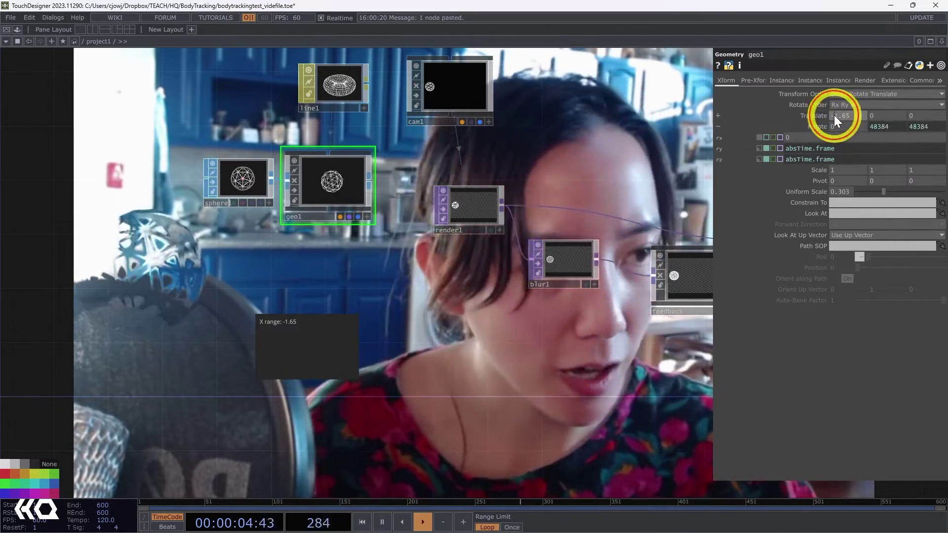
{"action": "left_click", "coordinate": [838, 120]}
{"action": "type", "text": "1.65"}
{"action": "key", "text": "Return"}
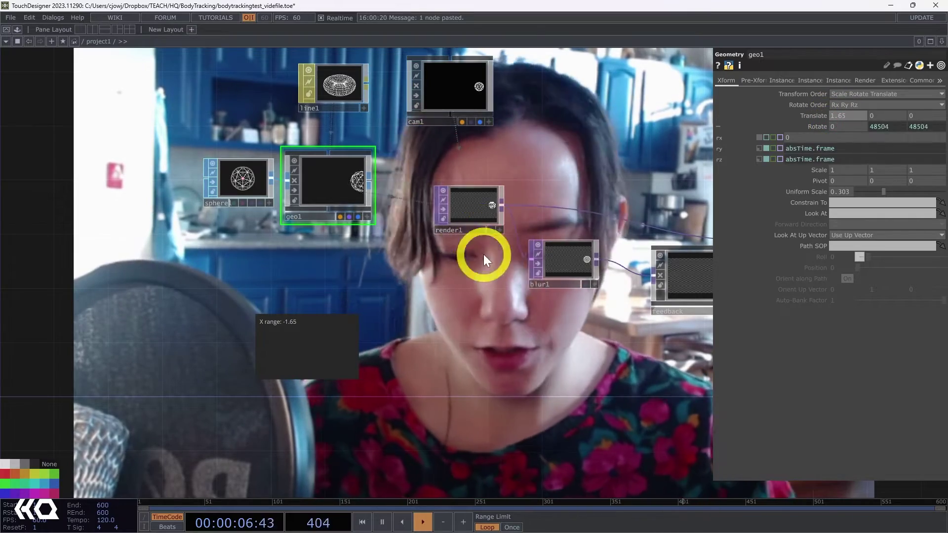
Step: Complete the comment's X line so it reads "X range: -1.65 - 1.65"
{"action": "left_click", "coordinate": [410, 344]}
{"action": "key", "text": "p"}
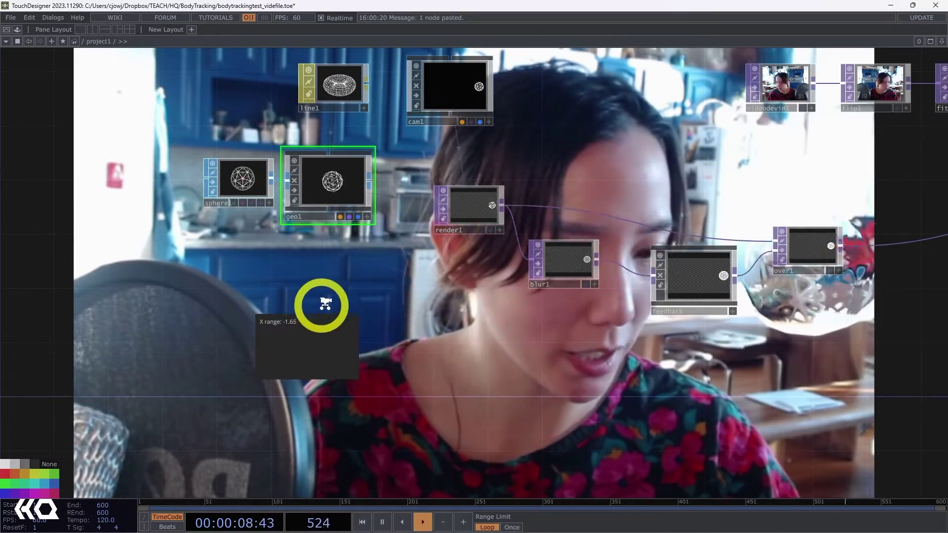
{"action": "scroll", "coordinate": [322, 303], "scroll_direction": "up", "scroll_amount": 8}
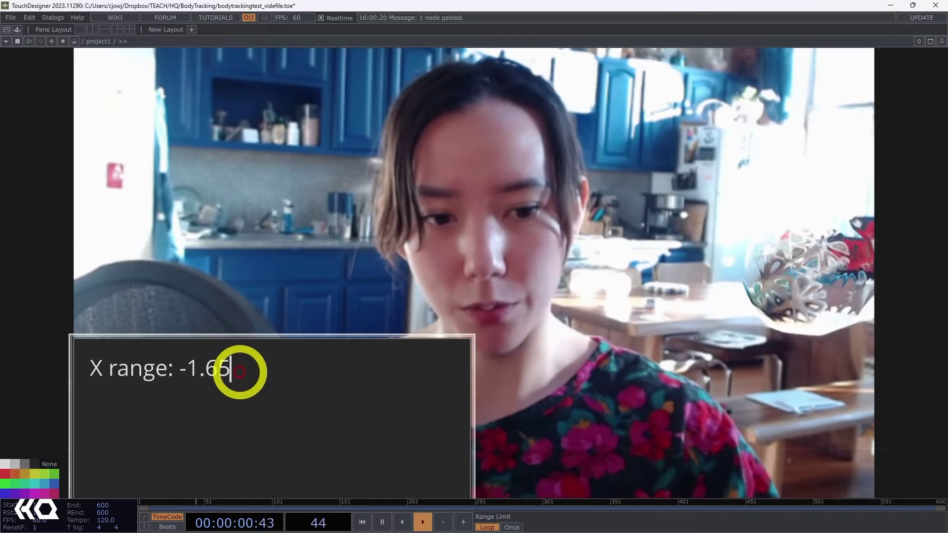
{"action": "type", "text": "- 1."}
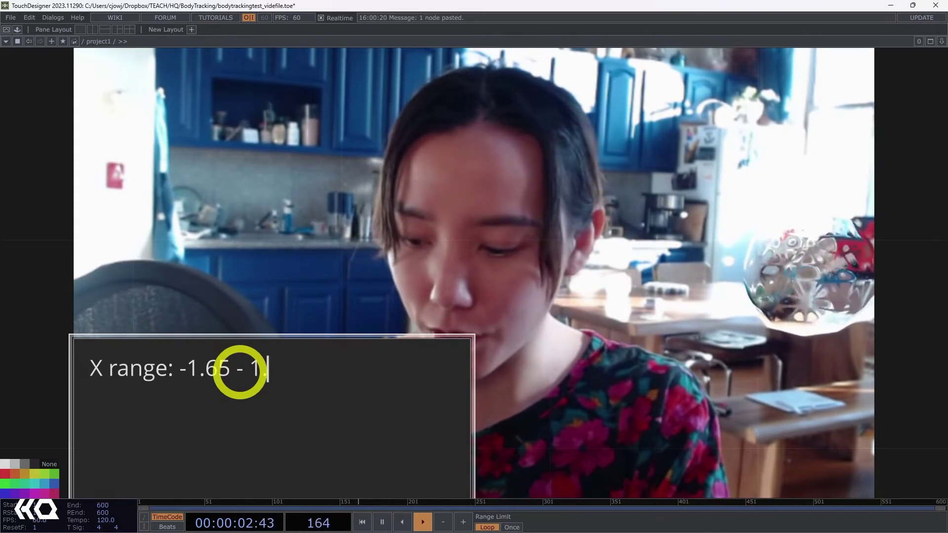
{"action": "type", "text": "65"}
Step: Add a second line reading "Y range:" to the comment under the X range
{"action": "key", "text": "Return"}
{"action": "type", "text": "V ra"}
{"action": "key", "text": "BackSpace"}
{"action": "key", "text": "BackSpace"}
{"action": "key", "text": "BackSpace"}
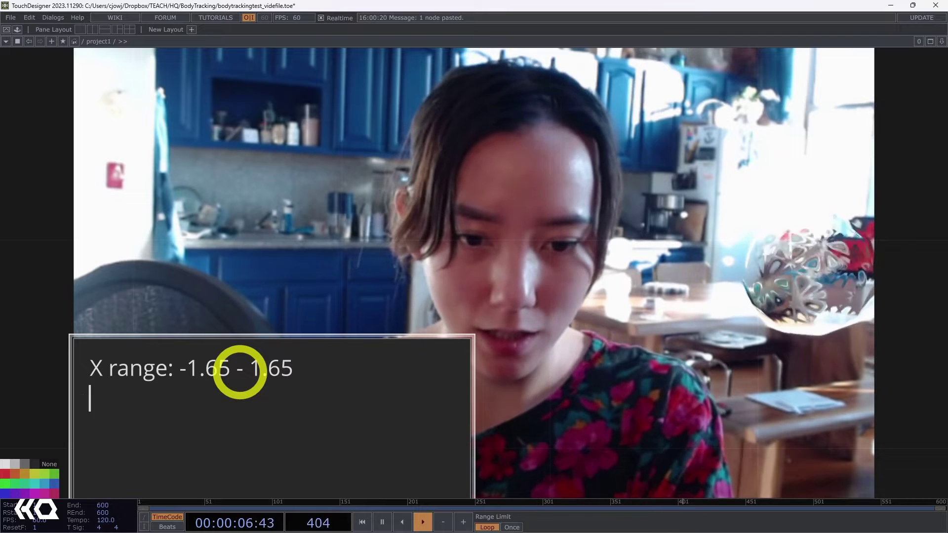
{"action": "type", "text": "Y range"}
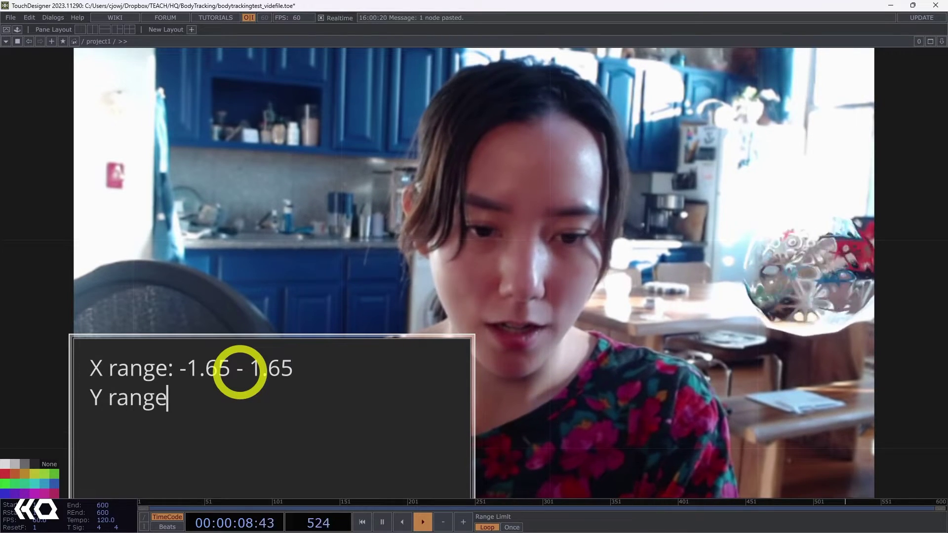
{"action": "type", "text": ":"}
Step: Reset geo1's X translation to 0 and raise its Y translation to about 0.8 to find the sphere's upper limit
{"action": "scroll", "coordinate": [402, 241], "scroll_direction": "down", "scroll_amount": 2}
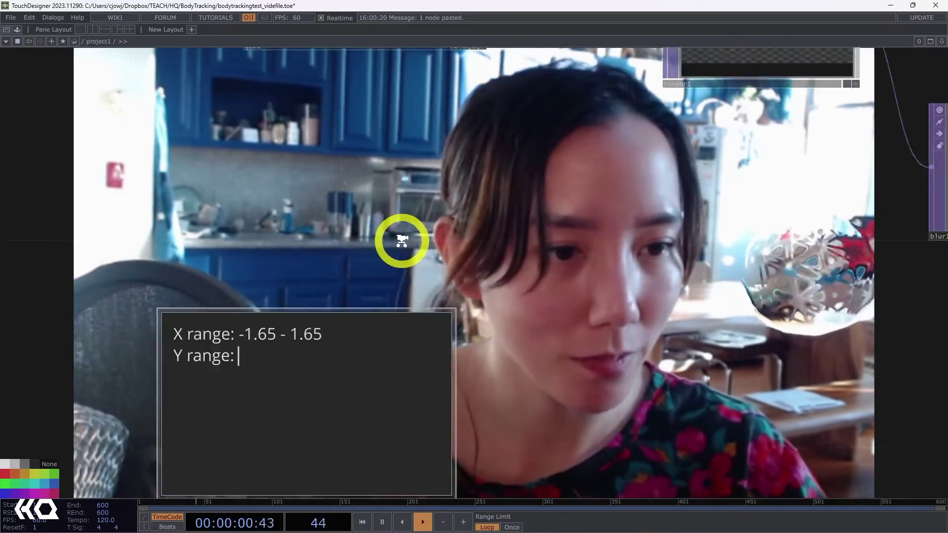
{"action": "scroll", "coordinate": [402, 240], "scroll_direction": "down", "scroll_amount": 2}
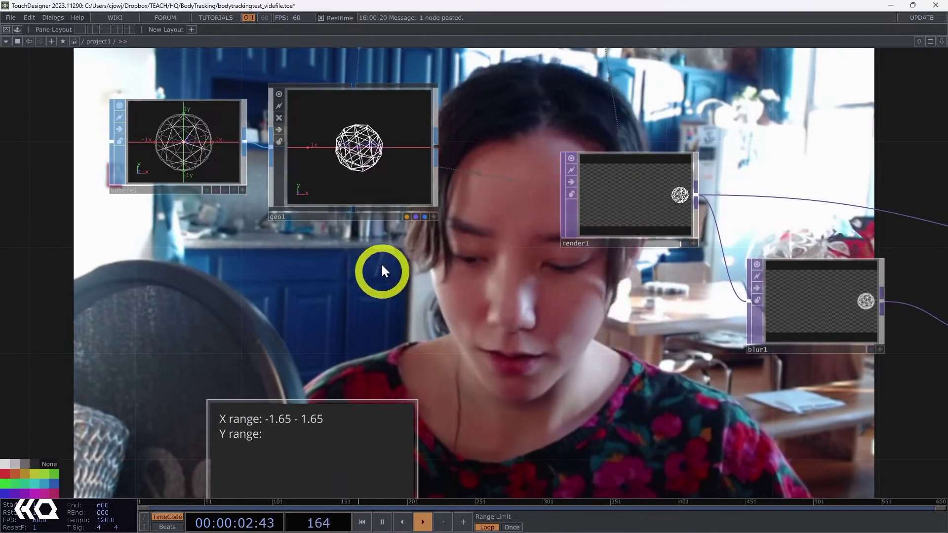
{"action": "left_click", "coordinate": [376, 184]}
{"action": "key", "text": "p"}
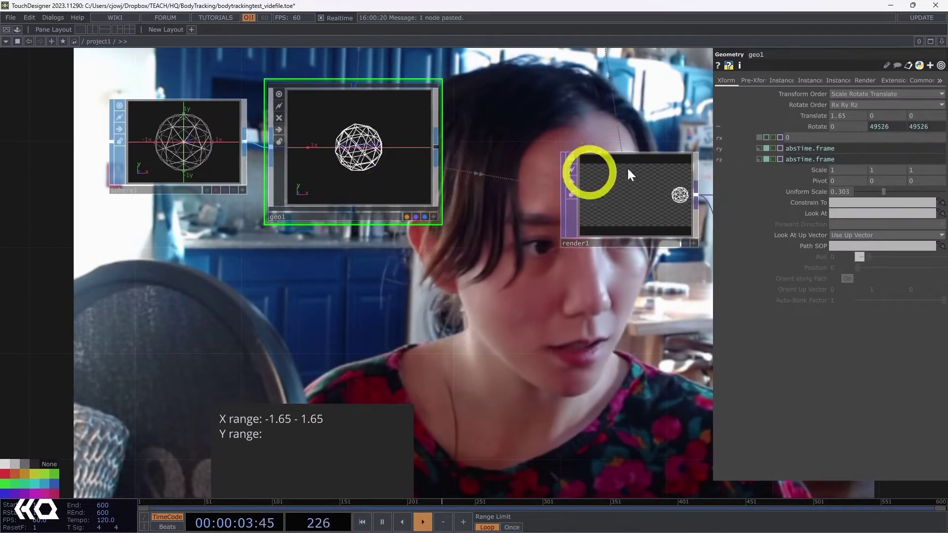
{"action": "left_click", "coordinate": [846, 117]}
{"action": "type", "text": "0"}
{"action": "left_click", "coordinate": [540, 247]}
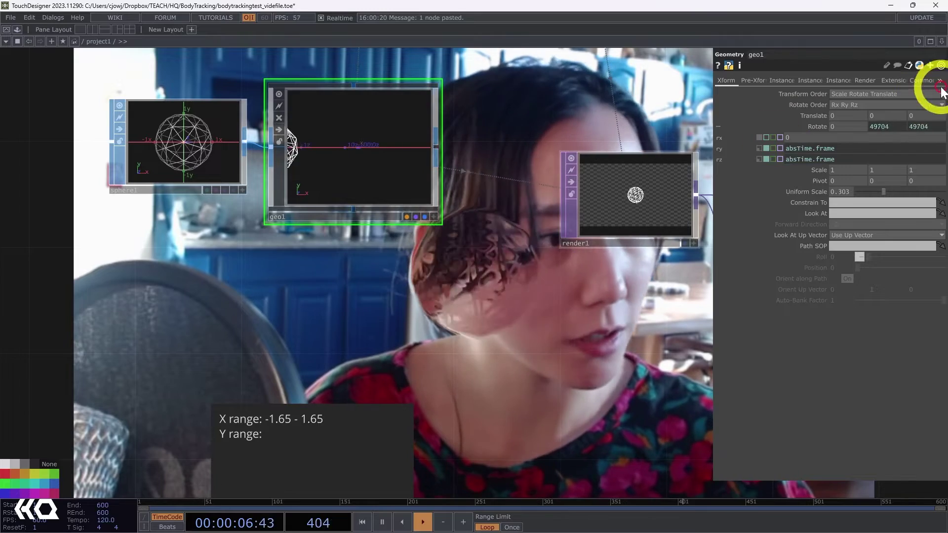
{"action": "middle_click_drag", "start_coordinate": [881, 116], "coordinate": [937, 99]}
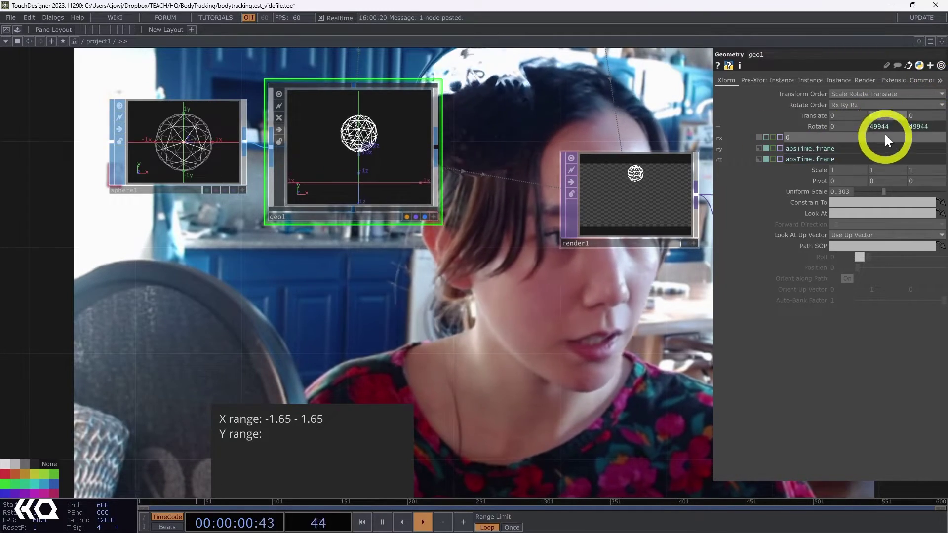
Step: Set geo1's Y translation to -0.8 to check the opposite vertical limit
{"action": "left_click", "coordinate": [869, 116]}
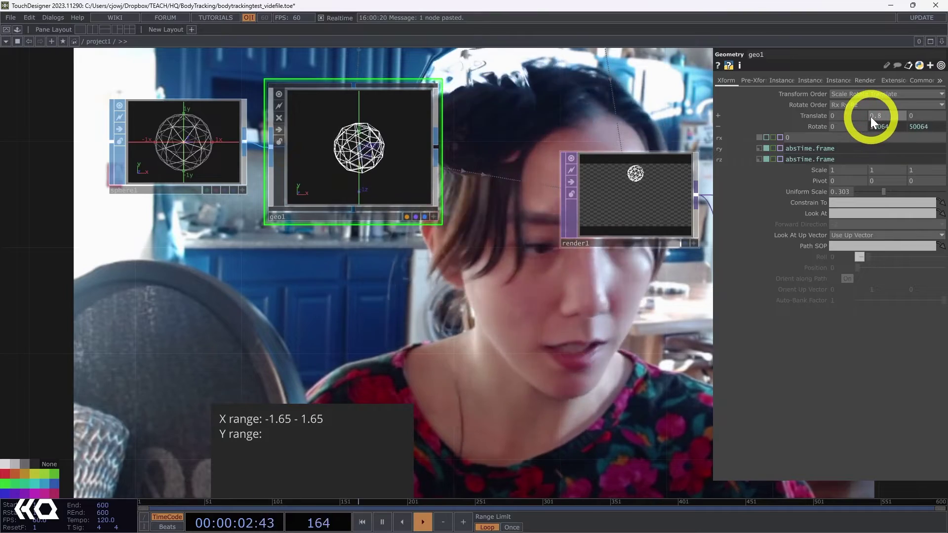
{"action": "type", "text": "-"}
{"action": "key", "text": "Return"}
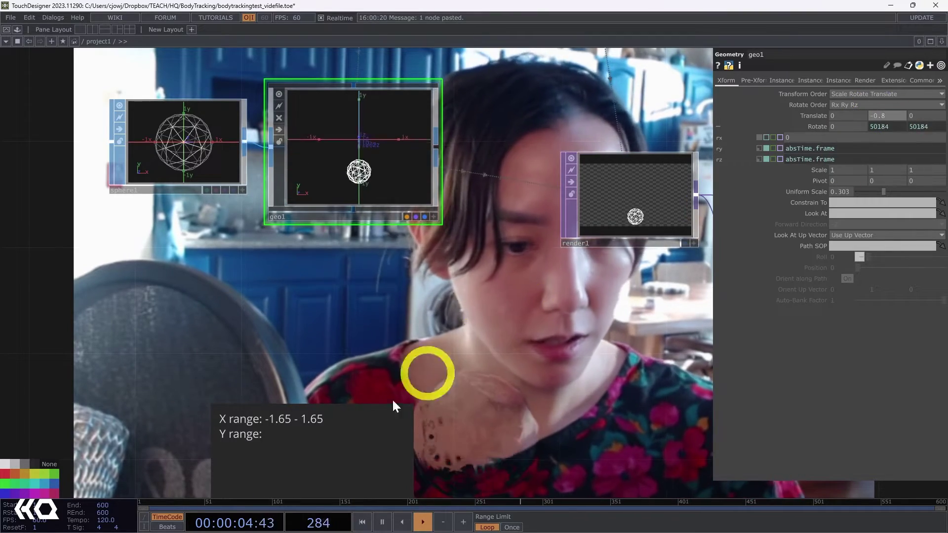
Step: Complete the comment's Y line so it reads "Y range: -.8 - 8"
{"action": "left_click", "coordinate": [330, 436]}
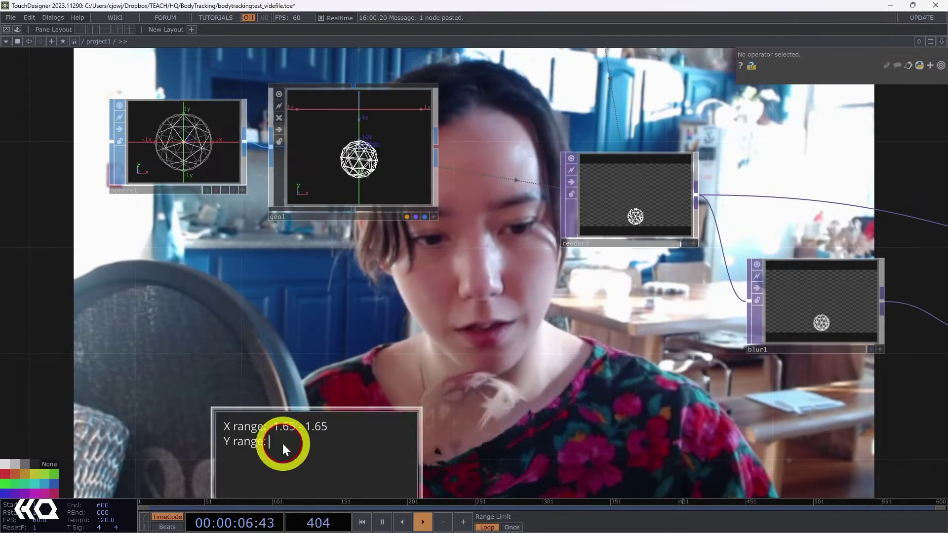
{"action": "type", "text": "-"}
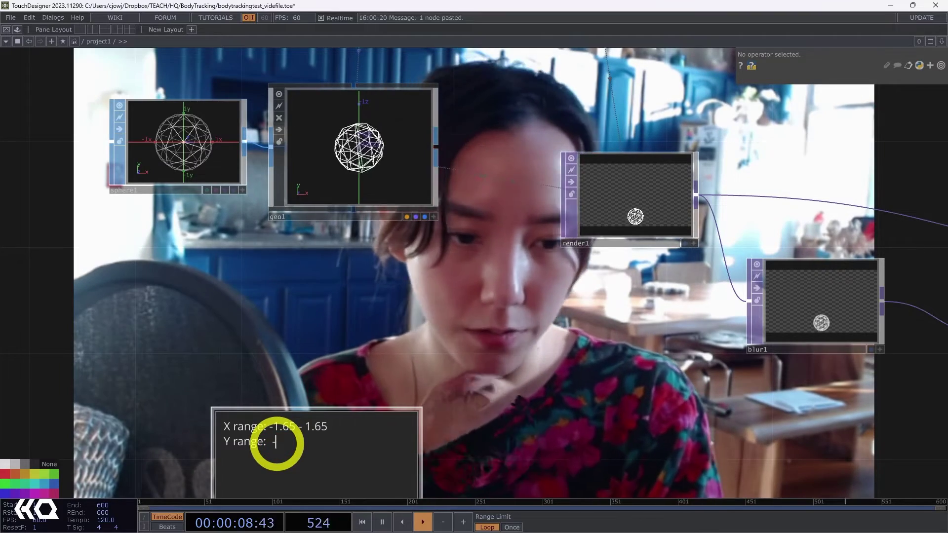
{"action": "type", "text": ".8 ="}
{"action": "key", "text": "BackSpace"}
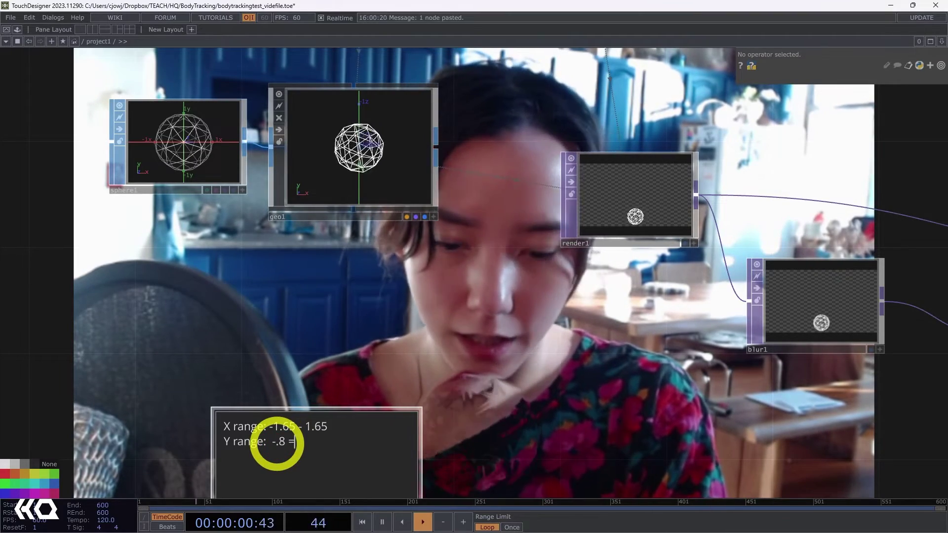
{"action": "type", "text": "- 8"}
Step: Examine the left_wristX and left_wristY values in the select CHOPs fed by bodytrack1
{"action": "scroll", "coordinate": [448, 350], "scroll_direction": "down", "scroll_amount": 5}
{"action": "scroll", "coordinate": [523, 305], "scroll_direction": "up", "scroll_amount": 3}
{"action": "scroll", "coordinate": [646, 259], "scroll_direction": "down", "scroll_amount": 3}
{"action": "left_click_drag", "start_coordinate": [593, 254], "coordinate": [150, 323]}
{"action": "scroll", "coordinate": [150, 323], "scroll_direction": "down", "scroll_amount": 2}
{"action": "middle_click_drag", "start_coordinate": [454, 250], "coordinate": [468, 210]}
{"action": "scroll", "coordinate": [457, 363], "scroll_direction": "up", "scroll_amount": 2}
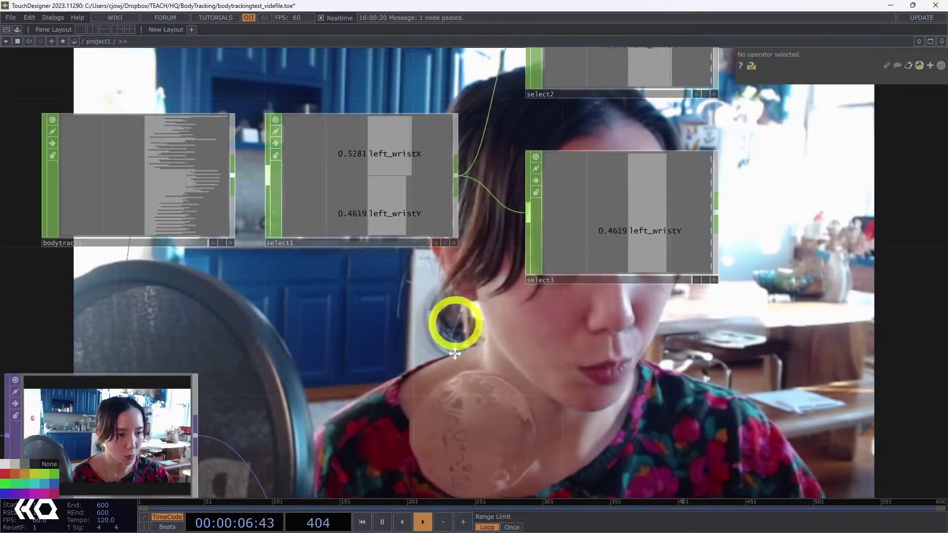
{"action": "scroll", "coordinate": [364, 359], "scroll_direction": "up", "scroll_amount": 5}
{"action": "scroll", "coordinate": [395, 438], "scroll_direction": "down", "scroll_amount": 2}
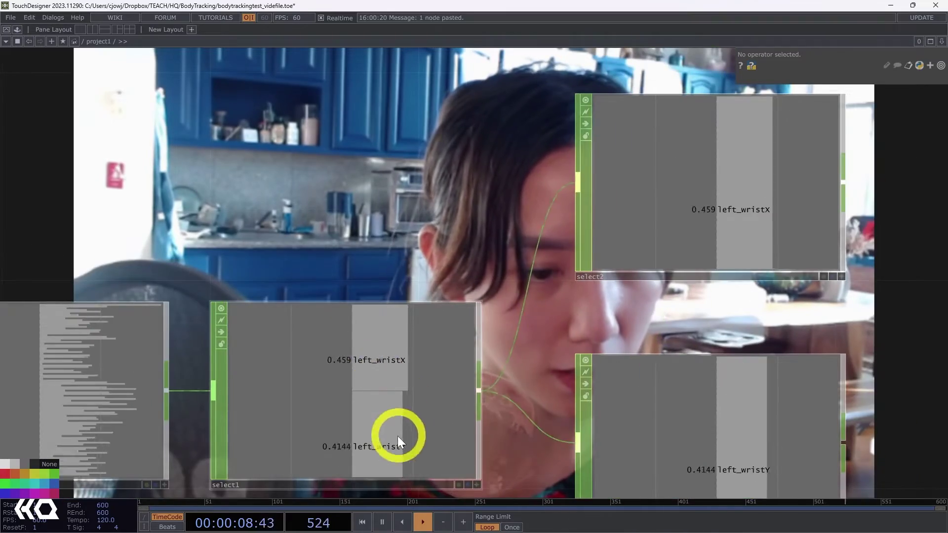
{"action": "scroll", "coordinate": [465, 304], "scroll_direction": "down", "scroll_amount": 4}
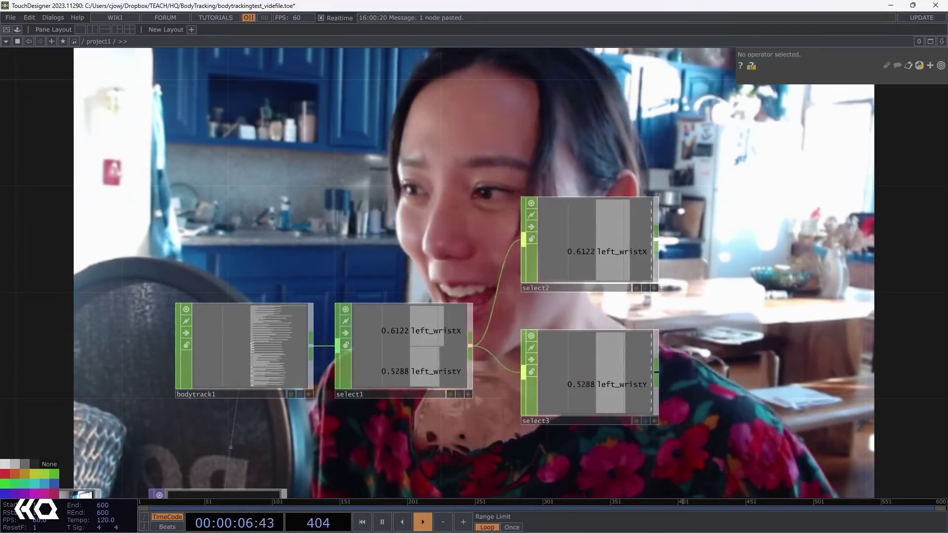
{"action": "scroll", "coordinate": [317, 178], "scroll_direction": "down", "scroll_amount": 5}
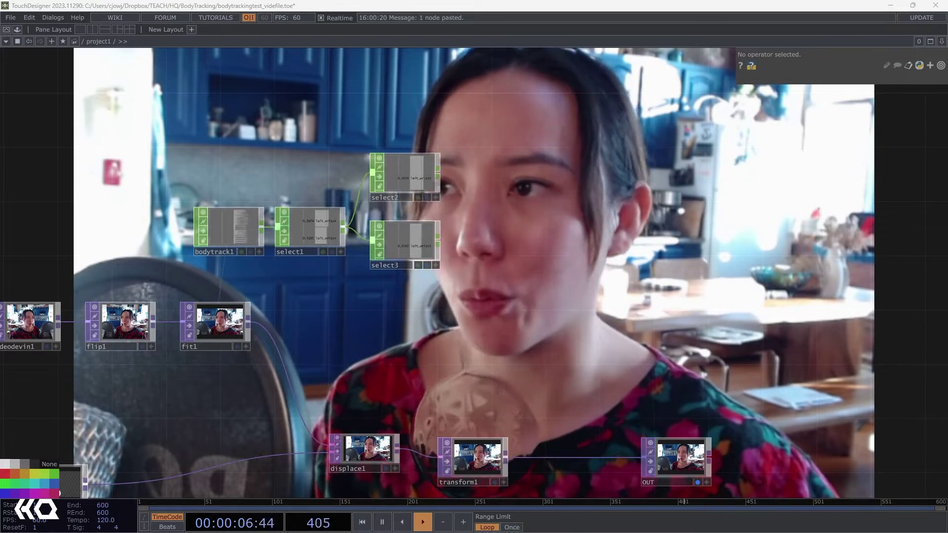
{"action": "left_click", "coordinate": [151, 162]}
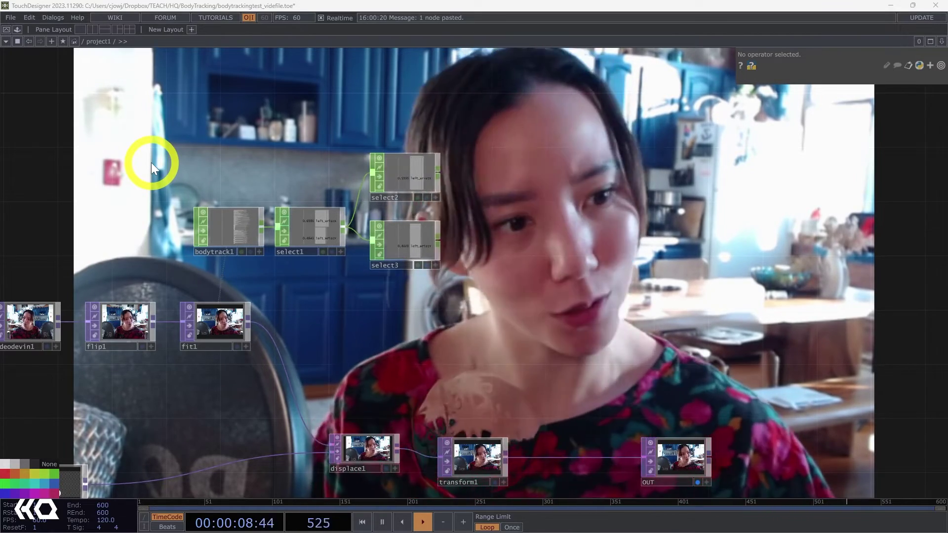
Step: Duplicate the range comment and place the copy above select2 beside the body tracking CHOPs
{"action": "scroll", "coordinate": [401, 279], "scroll_direction": "down", "scroll_amount": 5}
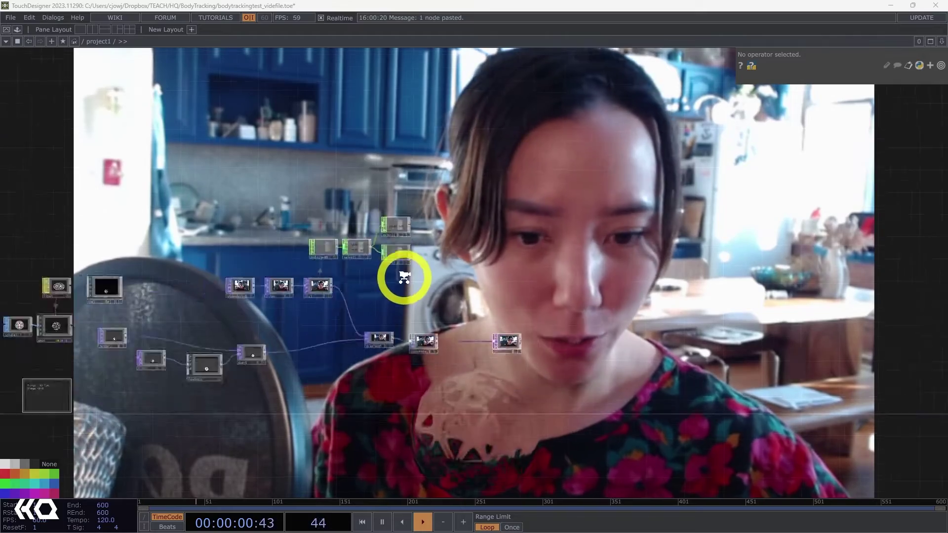
{"action": "scroll", "coordinate": [220, 353], "scroll_direction": "up", "scroll_amount": 2}
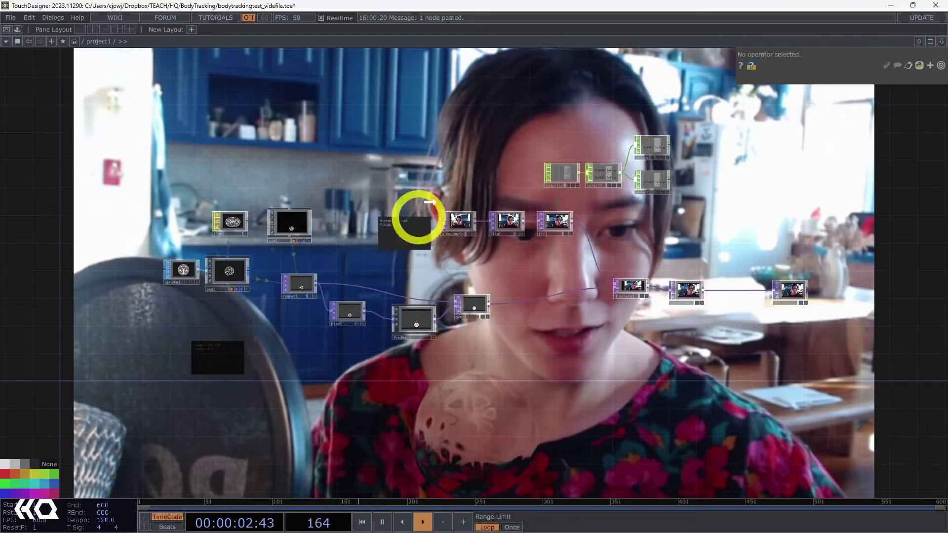
{"action": "left_click_drag", "start_coordinate": [485, 173], "coordinate": [617, 111]}
{"action": "left_click_drag", "start_coordinate": [617, 225], "coordinate": [506, 283]}
Step: Add a Math CHOP fed by select2 and place it beside that node
{"action": "scroll", "coordinate": [487, 243], "scroll_direction": "up", "scroll_amount": 5}
{"action": "right_click", "coordinate": [358, 291]}
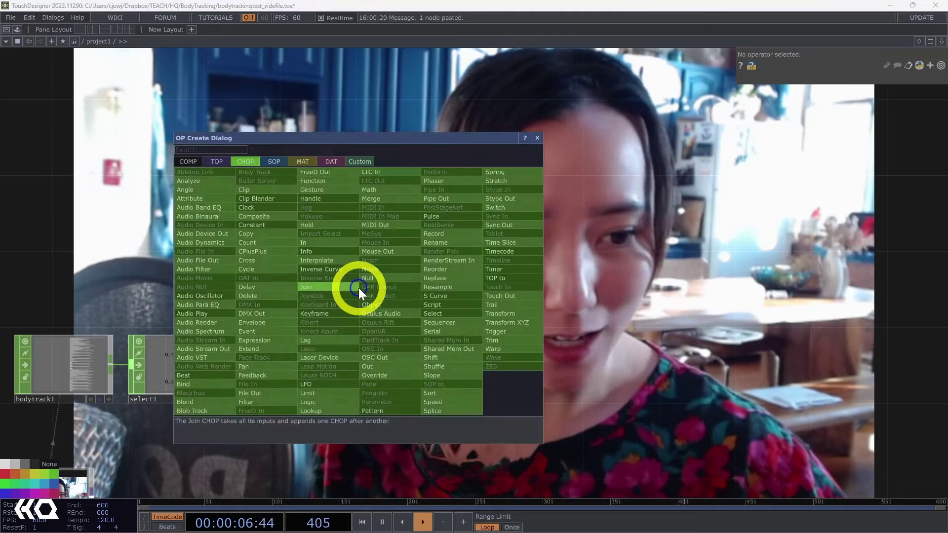
{"action": "type", "text": "math"}
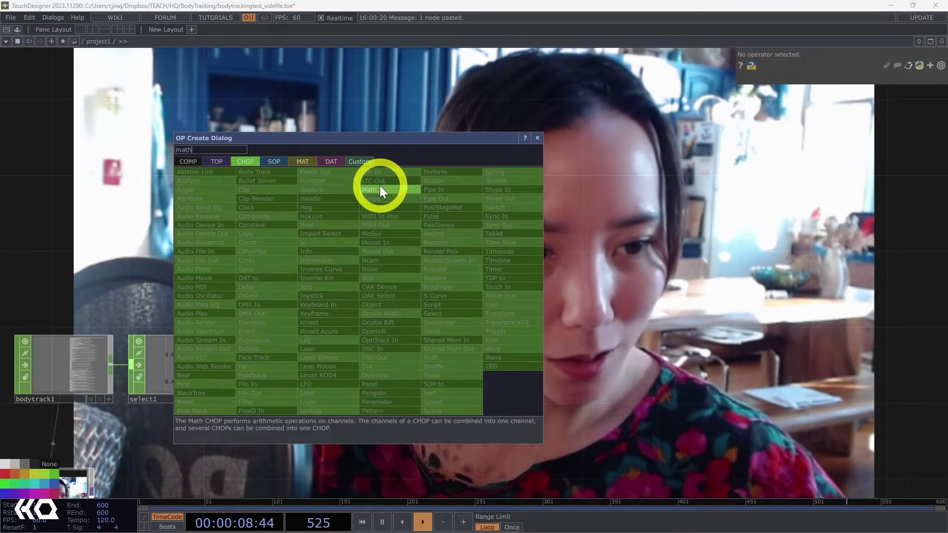
{"action": "left_click", "coordinate": [379, 189]}
{"action": "left_click", "coordinate": [428, 290]}
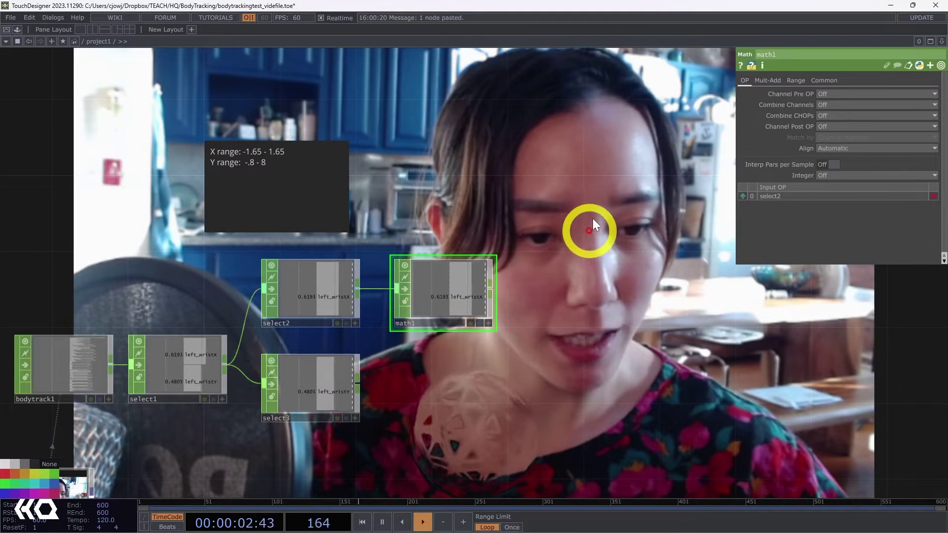
Step: Set math1's To Range to -1.65 and 1.65
{"action": "left_click", "coordinate": [795, 80]}
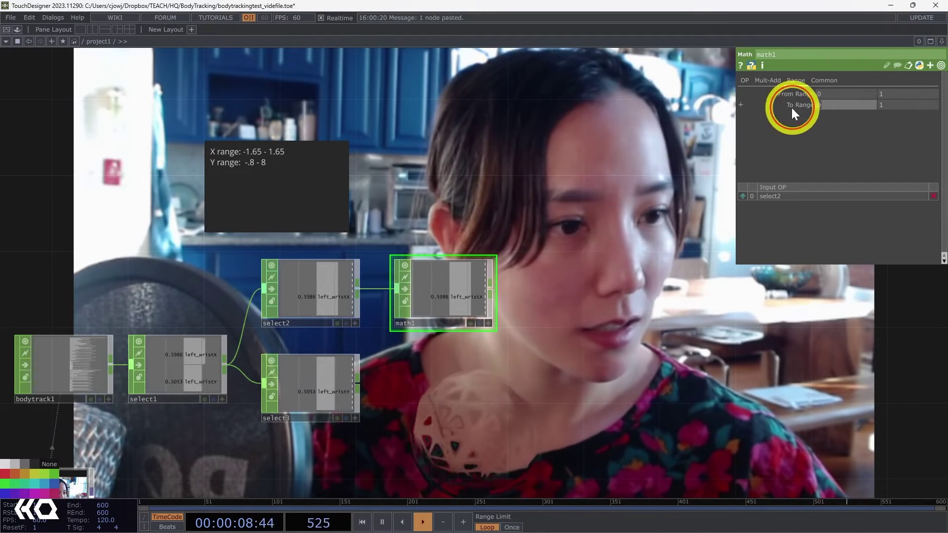
{"action": "type", "text": "-1.65"}
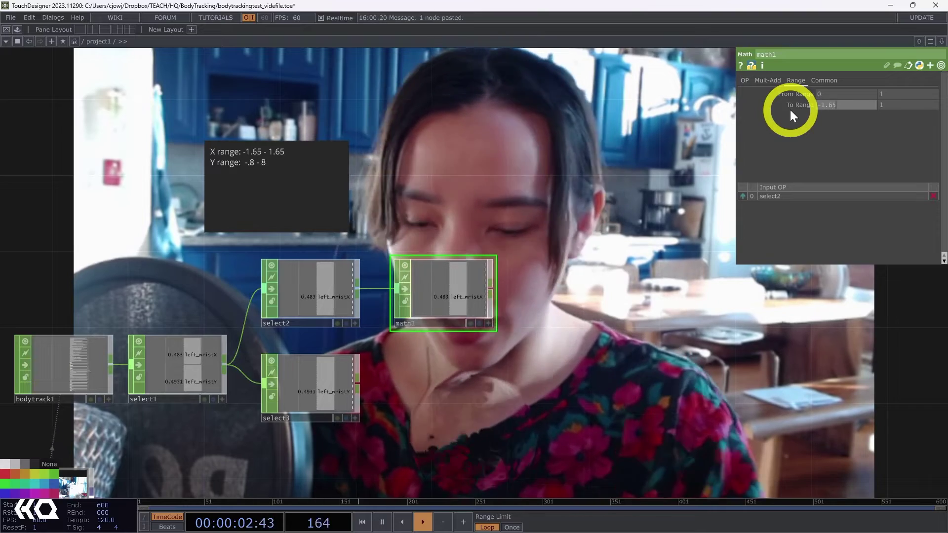
{"action": "left_click", "coordinate": [895, 106]}
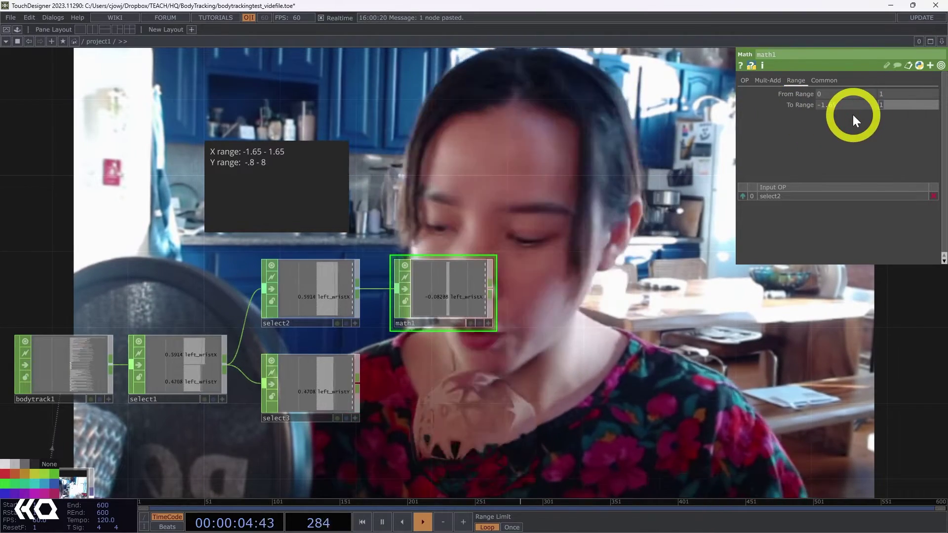
{"action": "type", "text": "1.65"}
{"action": "key", "text": "Return"}
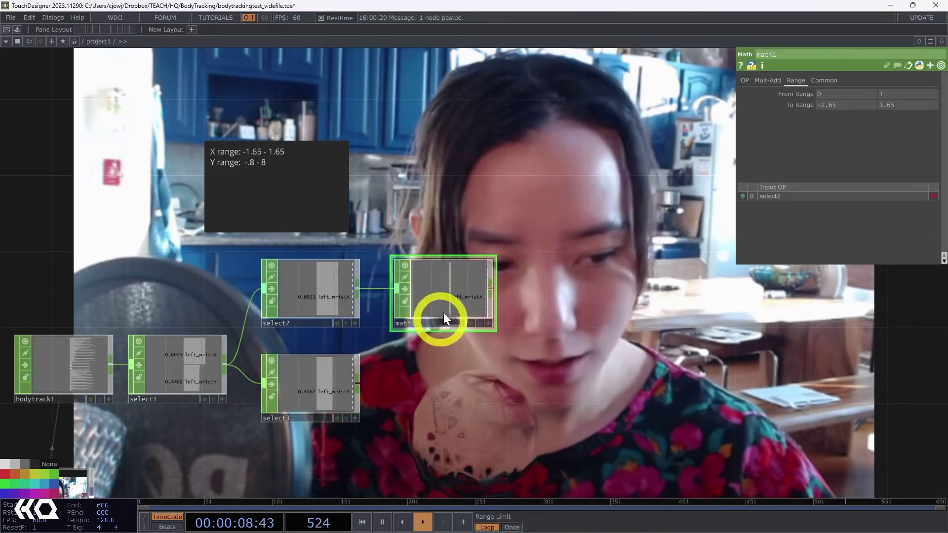
Step: Duplicate math1 below itself and rewire the copy so its input comes from select3 instead of select2
{"action": "key", "text": "ctrl+c"}
{"action": "key", "text": "ctrl+v"}
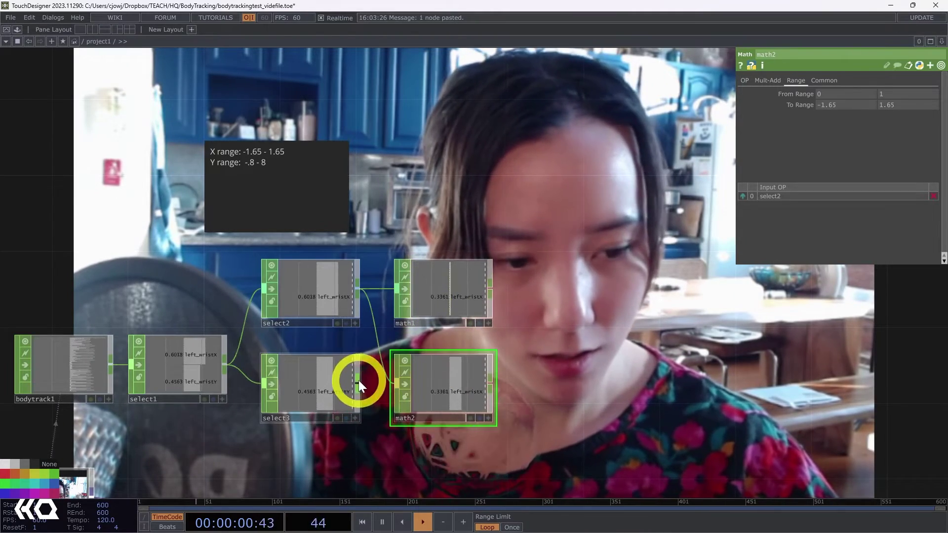
{"action": "left_click_drag", "start_coordinate": [359, 380], "coordinate": [392, 379]}
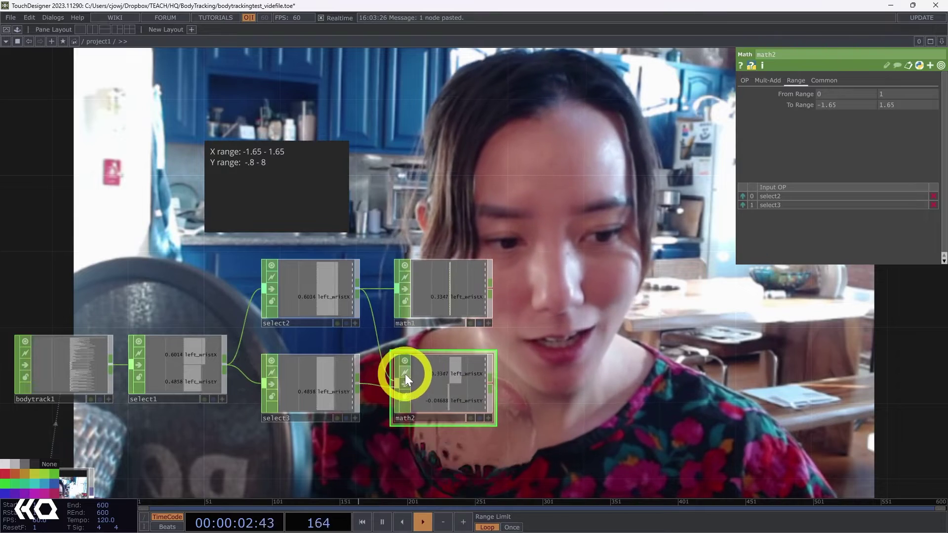
{"action": "key", "text": "ctrl+z"}
{"action": "left_click_drag", "start_coordinate": [382, 348], "coordinate": [427, 378]}
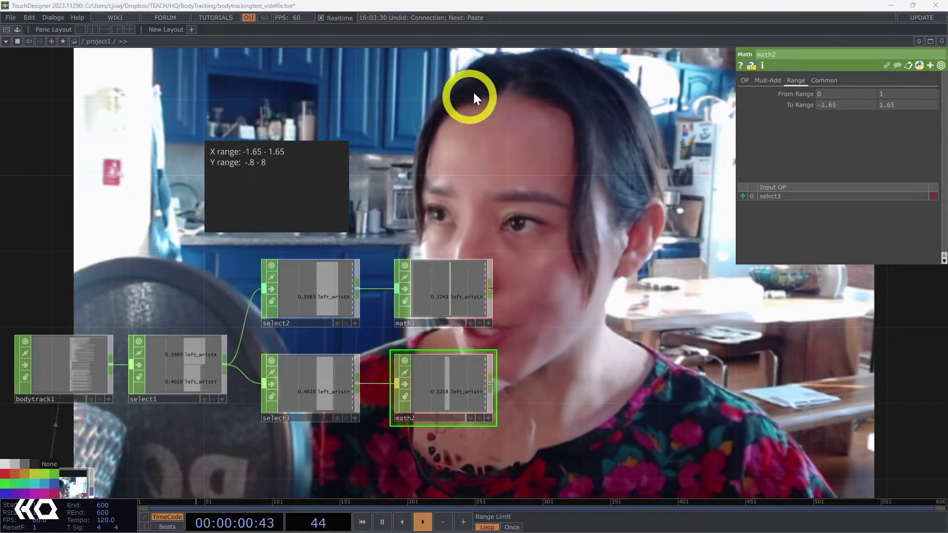
Step: Set math2's From Range to 0.15 and 0.6 and its To Range to -.8 and .8
{"action": "left_click", "coordinate": [839, 94]}
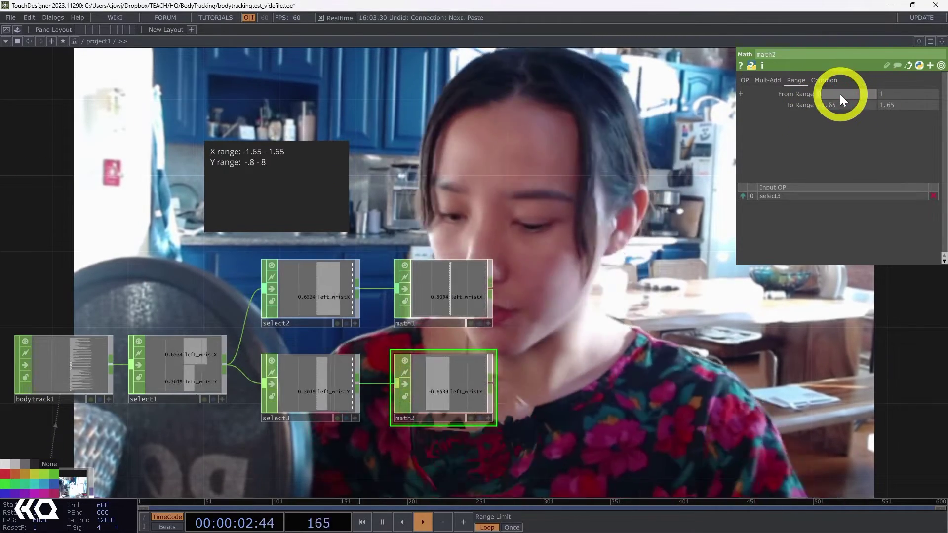
{"action": "type", "text": "0.15"}
{"action": "left_click", "coordinate": [872, 94]}
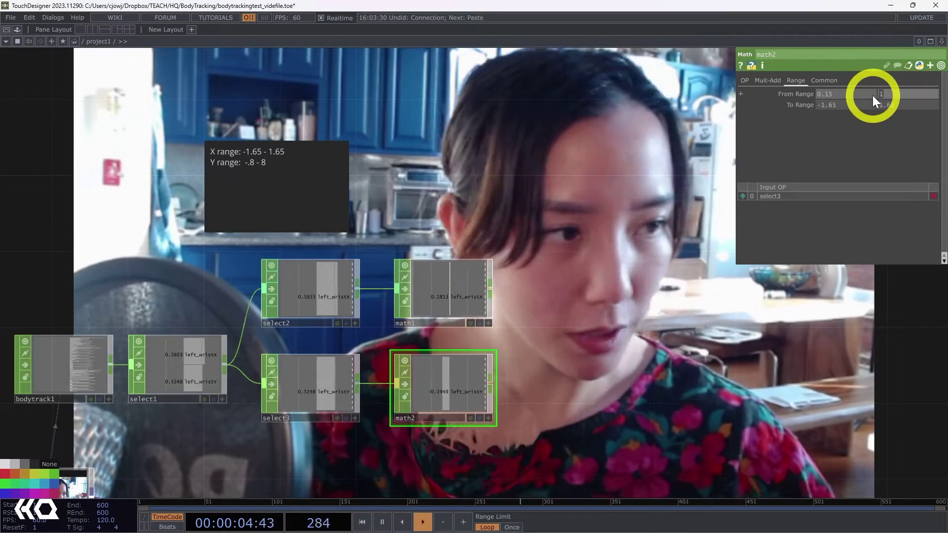
{"action": "type", "text": "0.6"}
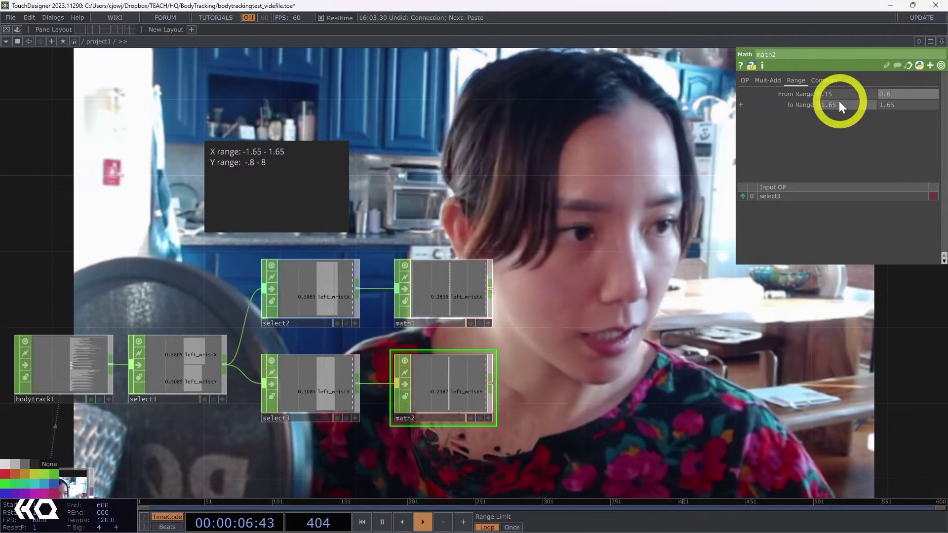
{"action": "type", "text": "-.8"}
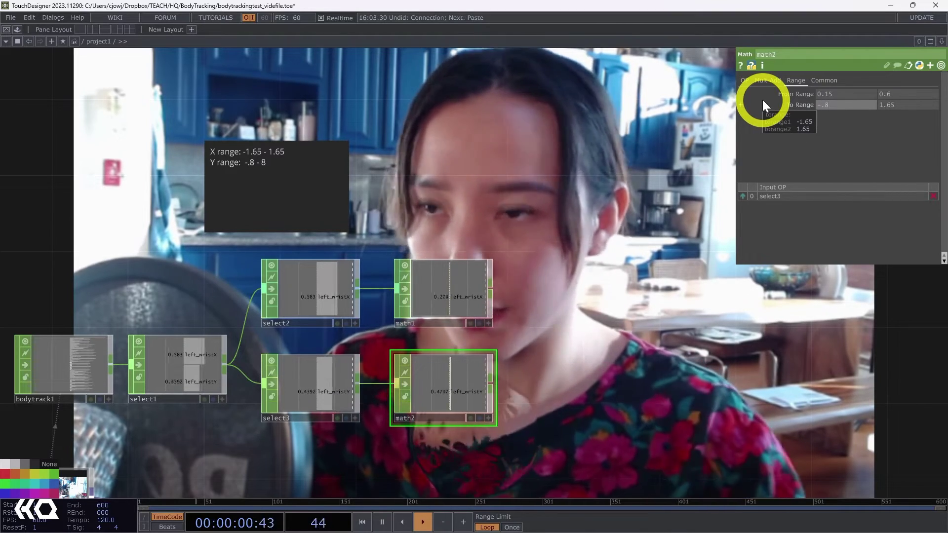
{"action": "left_click_drag", "start_coordinate": [902, 106], "coordinate": [839, 114]}
{"action": "type", "text": "."}
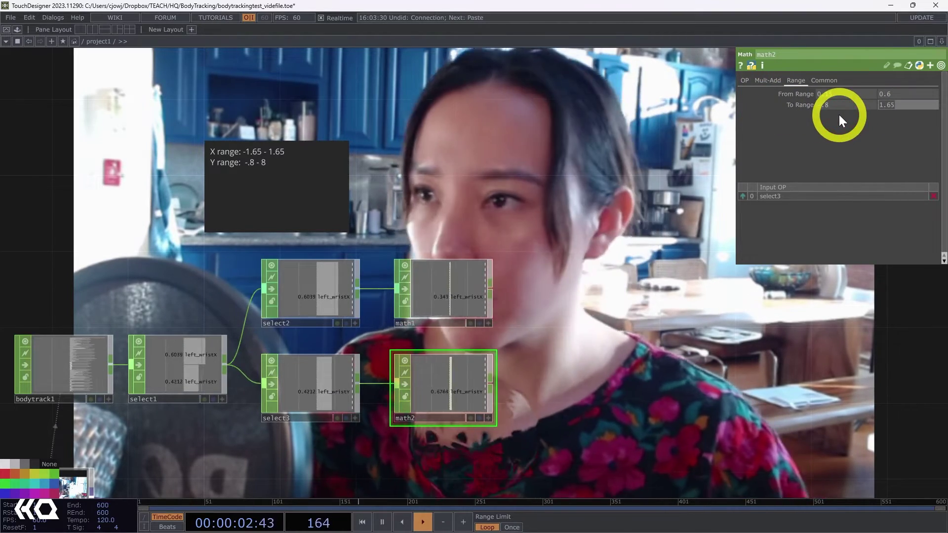
{"action": "type", "text": "8"}
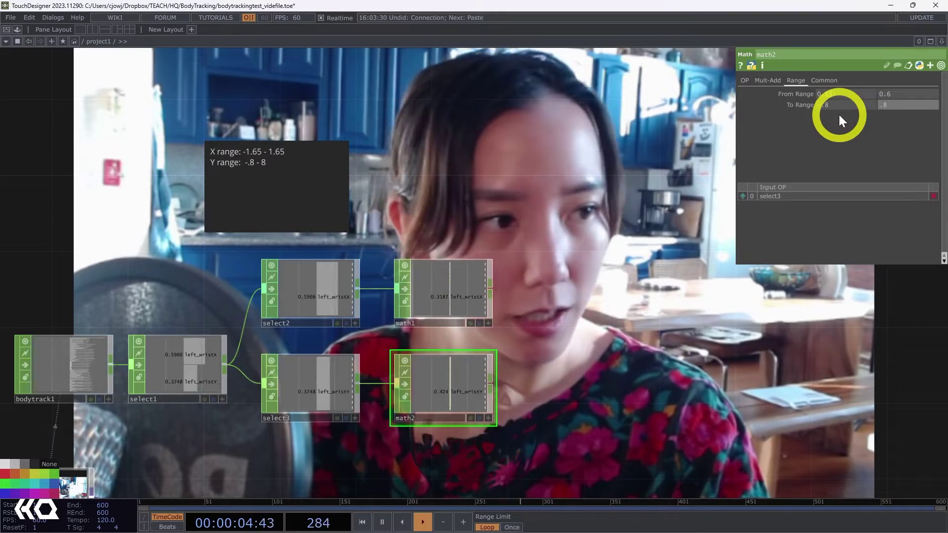
{"action": "left_click", "coordinate": [602, 380]}
{"action": "right_click", "coordinate": [602, 381]}
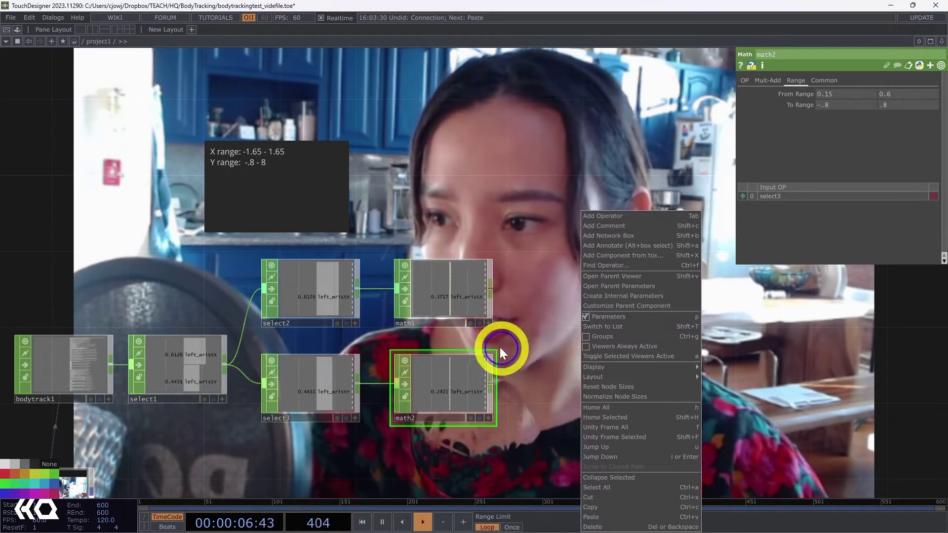
{"action": "left_click", "coordinate": [499, 347]}
Step: Add a Merge CHOP beside the two Math nodes and wire math1 and math2 into its input
{"action": "left_click_drag", "start_coordinate": [583, 336], "coordinate": [433, 315]}
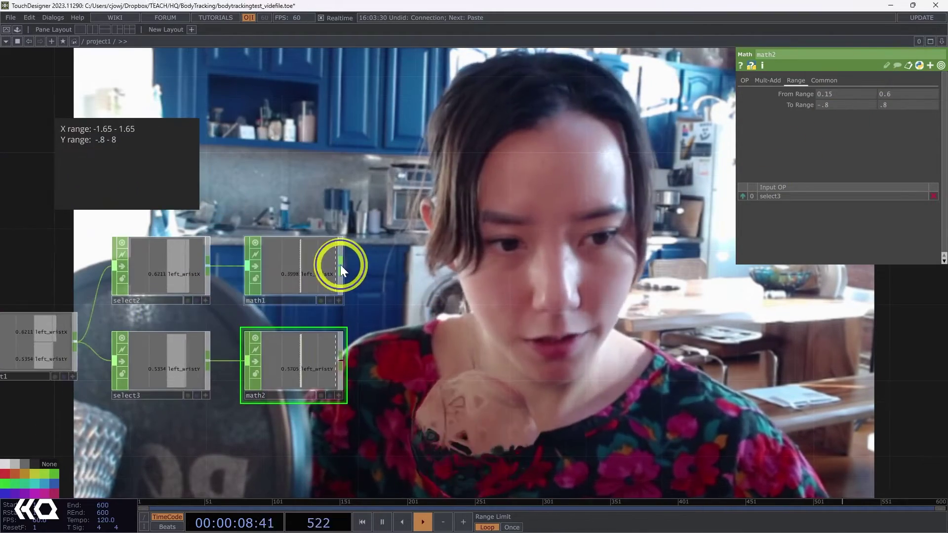
{"action": "right_click", "coordinate": [342, 267]}
{"action": "left_click", "coordinate": [470, 309]}
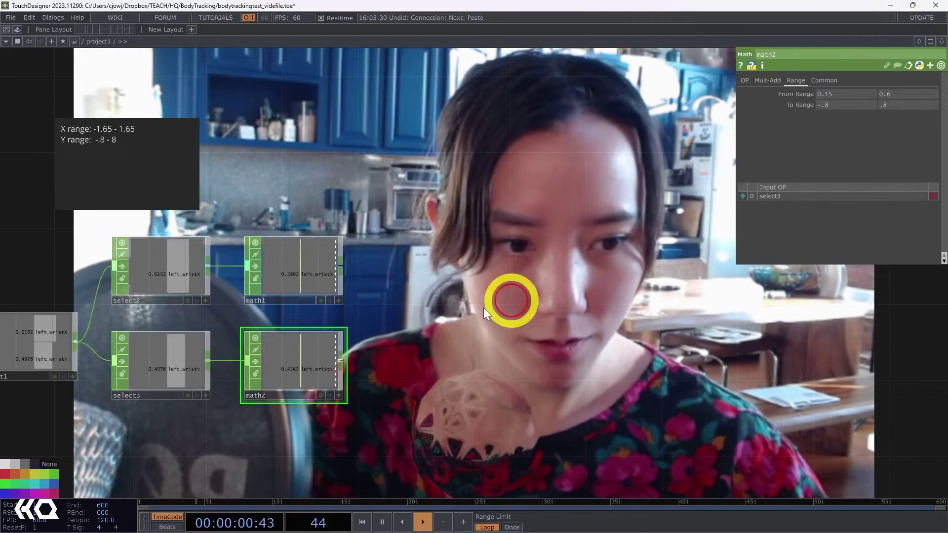
{"action": "key", "text": "Tab"}
{"action": "type", "text": "mer"}
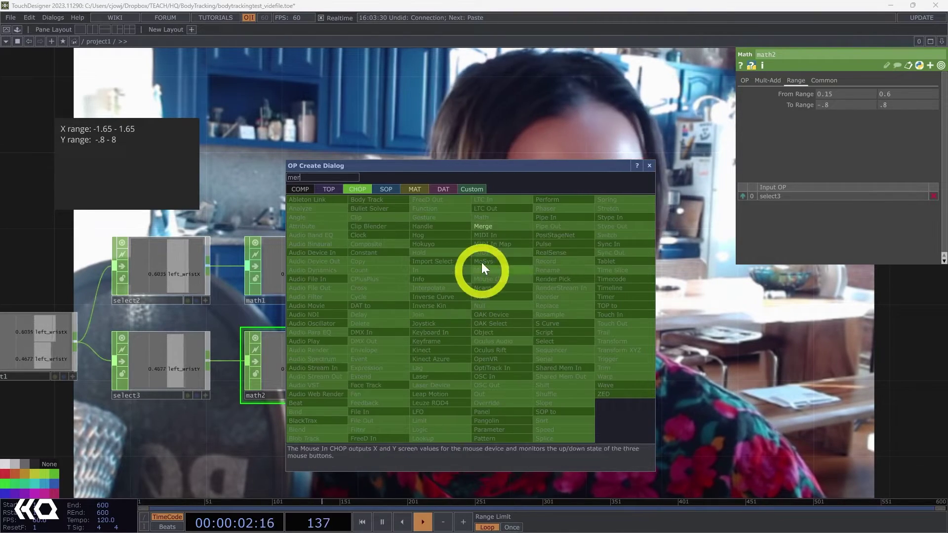
{"action": "left_click", "coordinate": [480, 227]}
{"action": "left_click", "coordinate": [420, 335]}
{"action": "left_click_drag", "start_coordinate": [300, 310], "coordinate": [311, 248]}
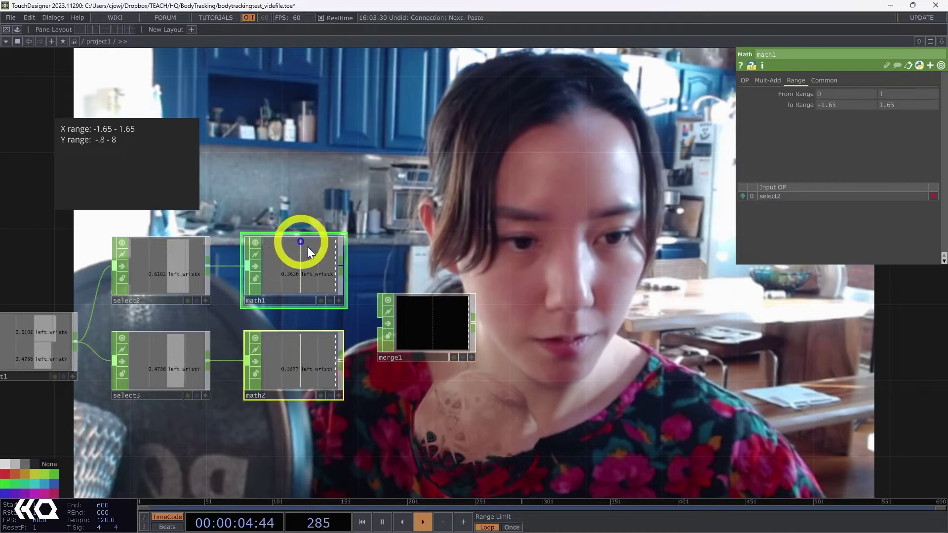
{"action": "left_click", "coordinate": [376, 327]}
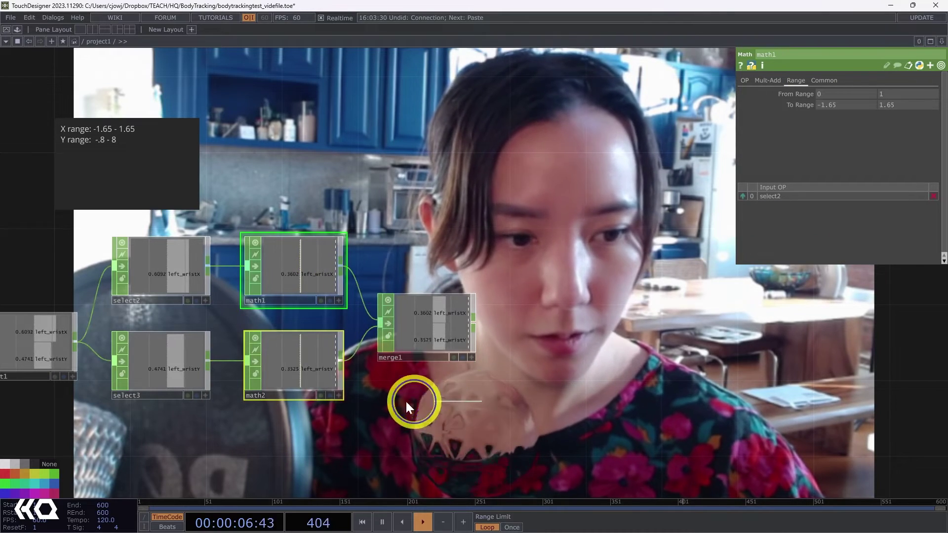
Step: Add a Null CHOP fed by merge1 and place it beside that node
{"action": "right_click", "coordinate": [404, 401]}
{"action": "left_click", "coordinate": [372, 398]}
{"action": "left_click_drag", "start_coordinate": [387, 408], "coordinate": [229, 398]}
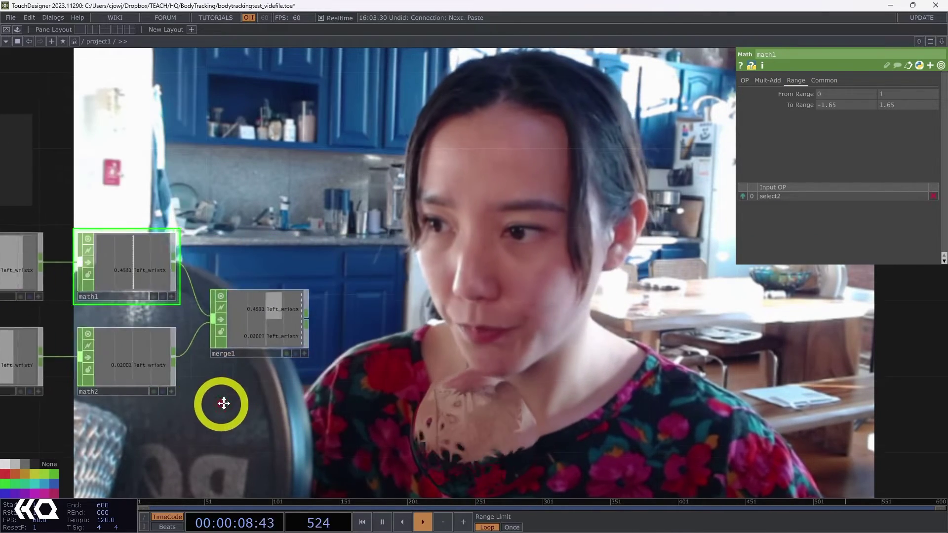
{"action": "right_click", "coordinate": [319, 315]}
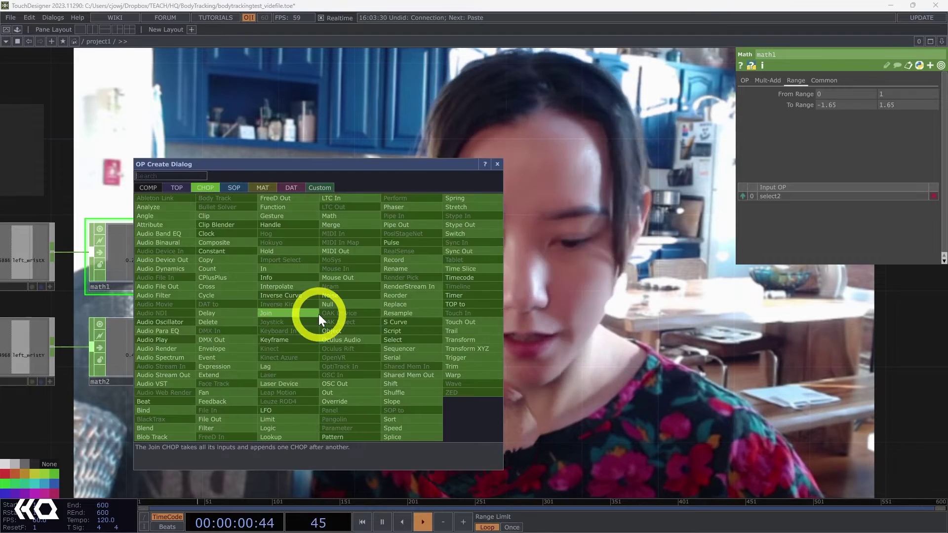
{"action": "type", "text": "nu"}
{"action": "left_click", "coordinate": [331, 305]}
{"action": "left_click", "coordinate": [489, 325]}
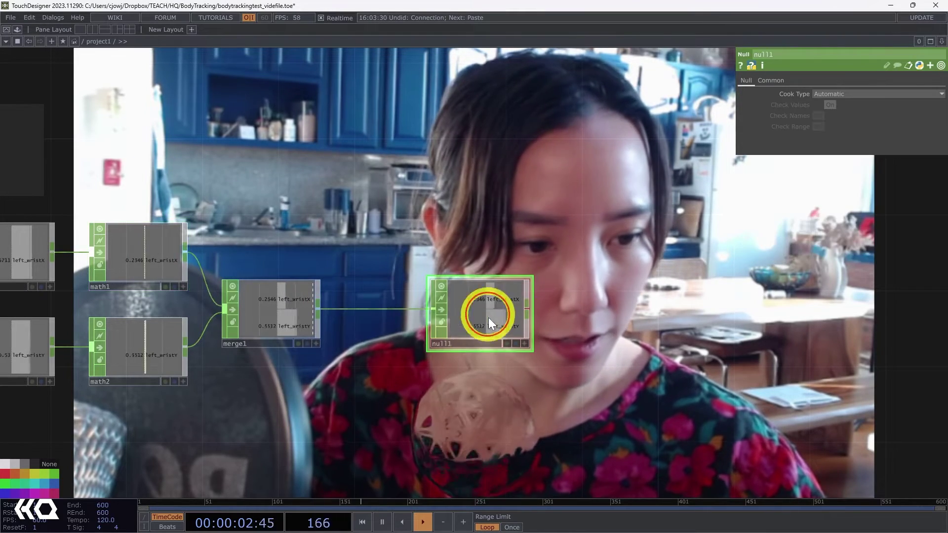
Step: Rename the Null CHOP after merge1 to sphere_track
{"action": "left_click", "coordinate": [470, 344]}
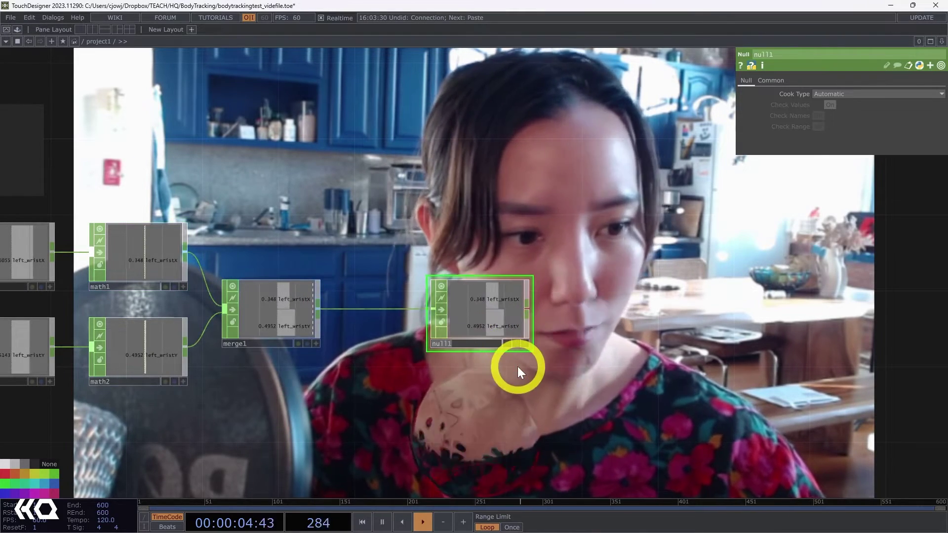
{"action": "type", "text": "s"}
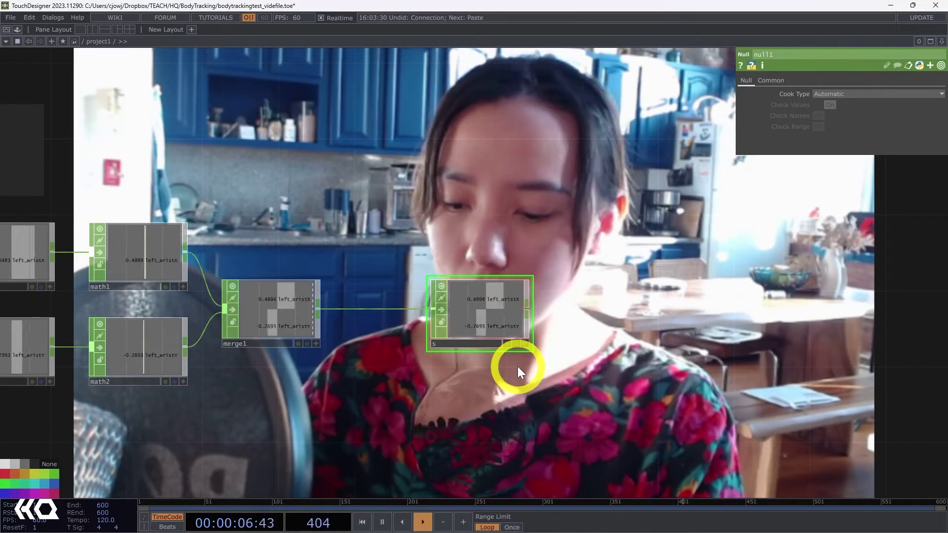
{"action": "type", "text": "phere"}
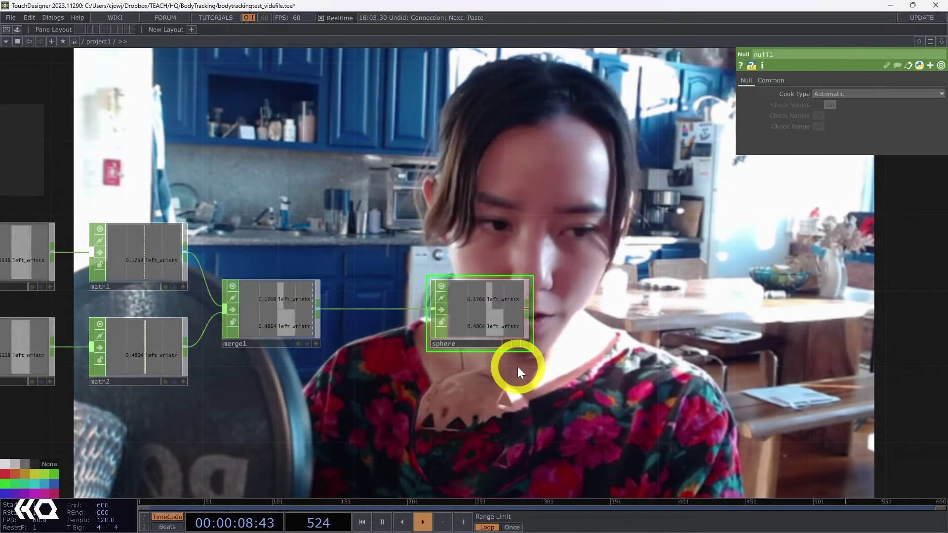
{"action": "type", "text": "_track"}
{"action": "key", "text": "Return"}
Step: Select the geo1 Geometry COMP that holds the sphere to show its transform parameters
{"action": "scroll", "coordinate": [517, 366], "scroll_direction": "down", "scroll_amount": 5}
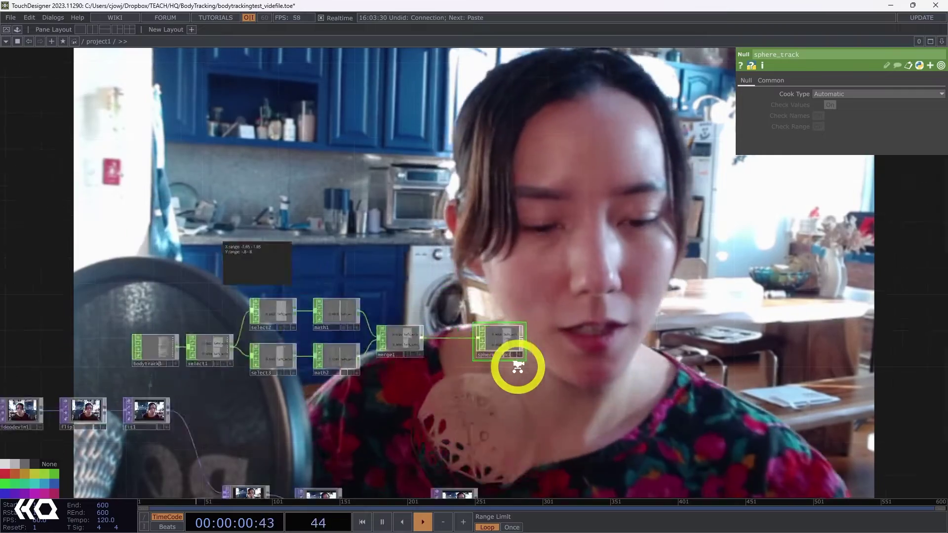
{"action": "scroll", "coordinate": [517, 366], "scroll_direction": "down", "scroll_amount": 1}
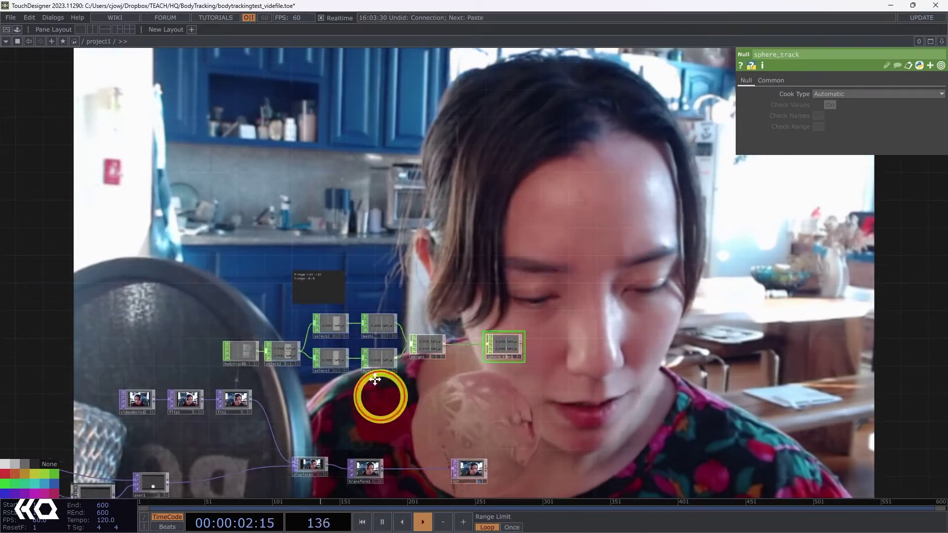
{"action": "left_click_drag", "start_coordinate": [375, 381], "coordinate": [248, 301]}
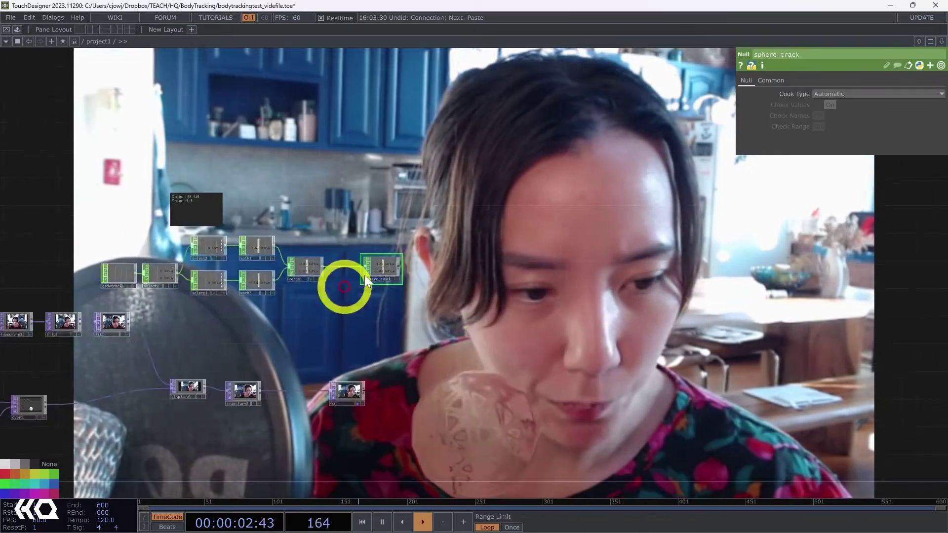
{"action": "scroll", "coordinate": [376, 265], "scroll_direction": "up", "scroll_amount": 4}
{"action": "left_click_drag", "start_coordinate": [366, 295], "coordinate": [454, 307]}
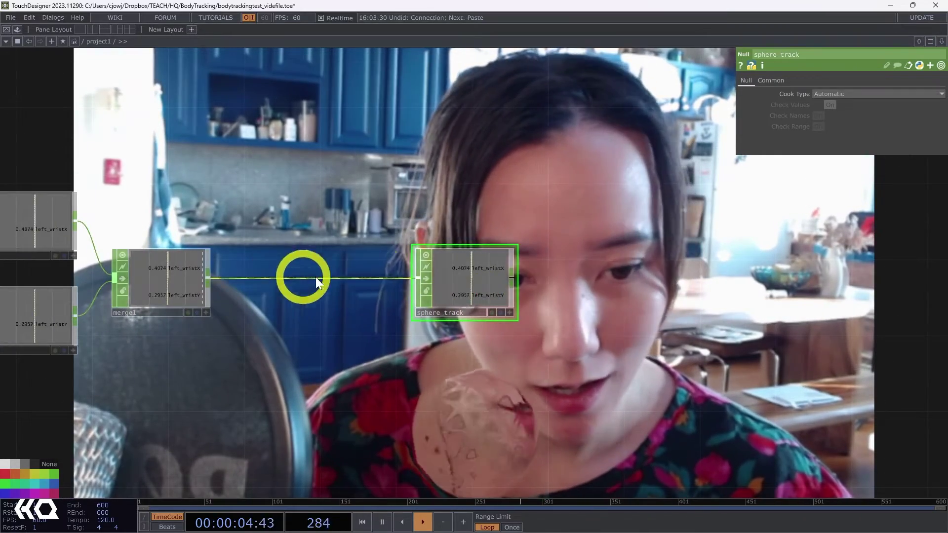
{"action": "scroll", "coordinate": [321, 297], "scroll_direction": "down", "scroll_amount": 3}
{"action": "scroll", "coordinate": [321, 297], "scroll_direction": "down", "scroll_amount": 2}
{"action": "scroll", "coordinate": [444, 333], "scroll_direction": "down", "scroll_amount": 2}
{"action": "left_click_drag", "start_coordinate": [480, 319], "coordinate": [619, 278]}
{"action": "scroll", "coordinate": [236, 345], "scroll_direction": "up", "scroll_amount": 2}
{"action": "left_click", "coordinate": [32, 326]}
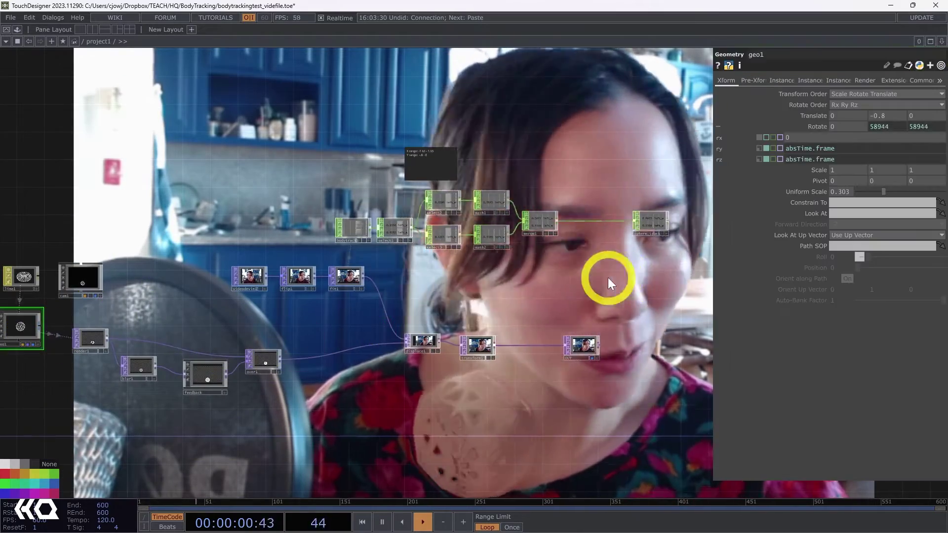
Step: Make the sphere_track viewer active and reference its left_wristX channel in geo1's Translate X
{"action": "scroll", "coordinate": [615, 262], "scroll_direction": "up", "scroll_amount": 5}
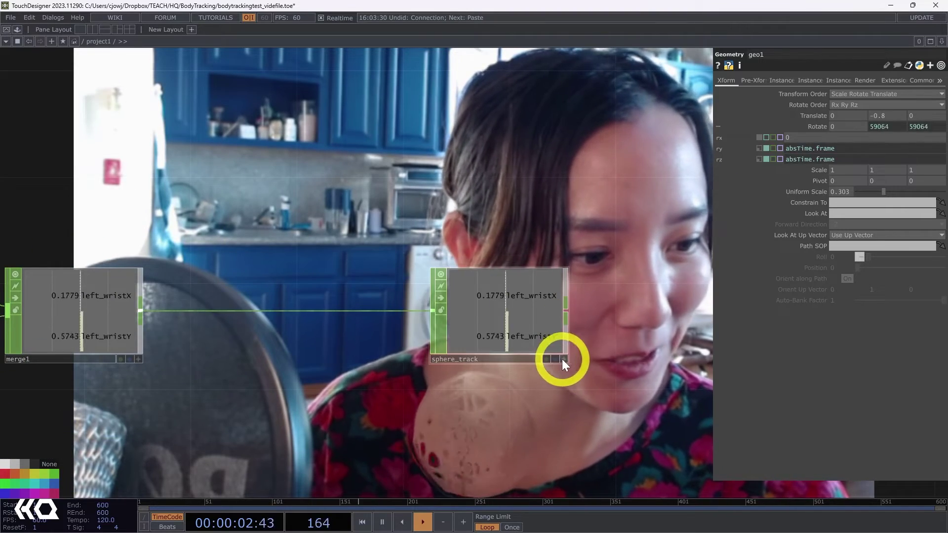
{"action": "left_click", "coordinate": [561, 359]}
{"action": "left_click_drag", "start_coordinate": [514, 293], "coordinate": [827, 129]}
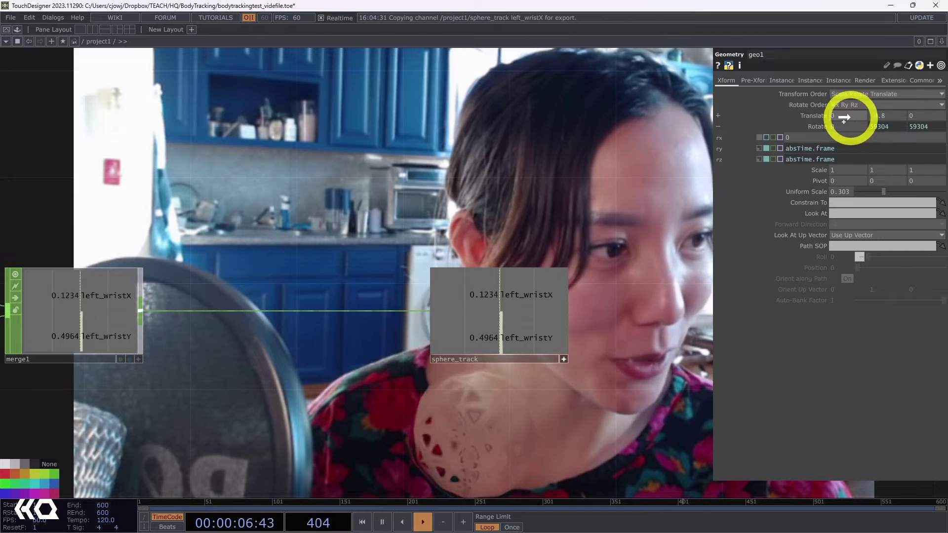
{"action": "left_click", "coordinate": [846, 113]}
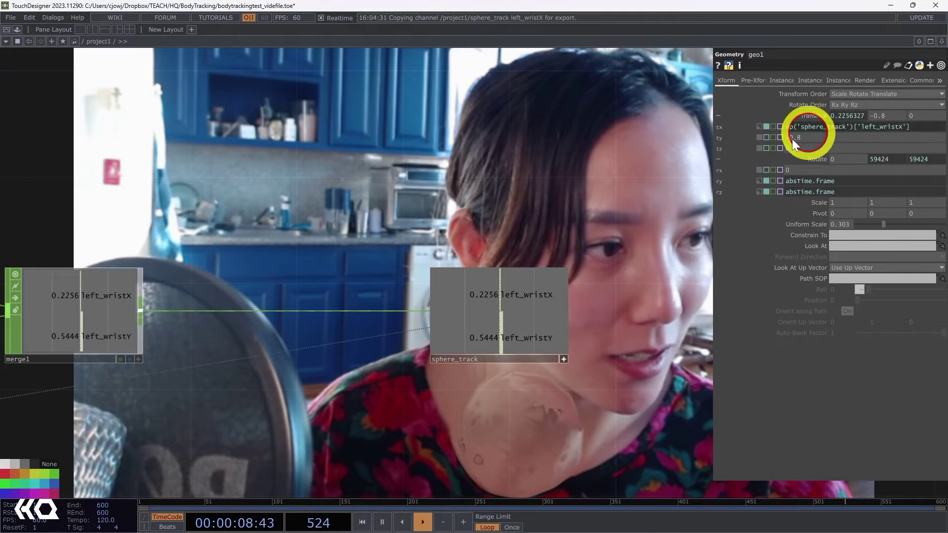
Step: Link geo1's Translate Y to sphere_track's left_wristY channel as a CHOP reference
{"action": "left_click_drag", "start_coordinate": [522, 352], "coordinate": [875, 203]}
{"action": "left_click_drag", "start_coordinate": [804, 140], "coordinate": [809, 137]}
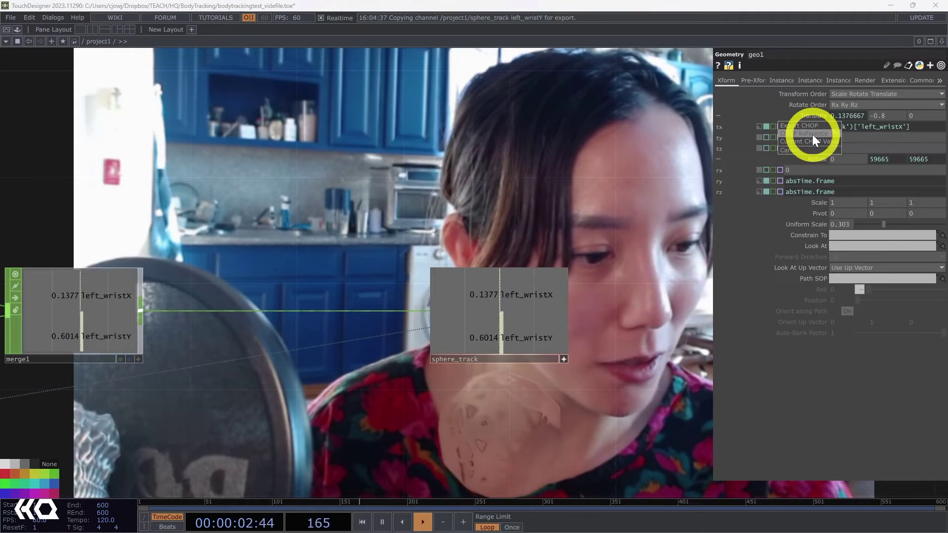
{"action": "left_click", "coordinate": [813, 134]}
Step: Insert a Filter CHOP between merge1 and sphere_track
{"action": "scroll", "coordinate": [578, 204], "scroll_direction": "down", "scroll_amount": 3}
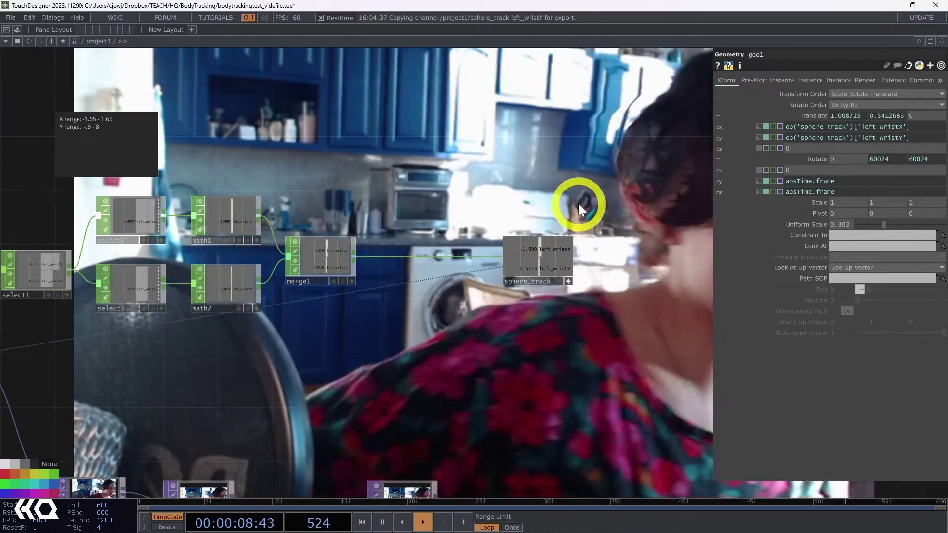
{"action": "scroll", "coordinate": [579, 203], "scroll_direction": "down", "scroll_amount": 3}
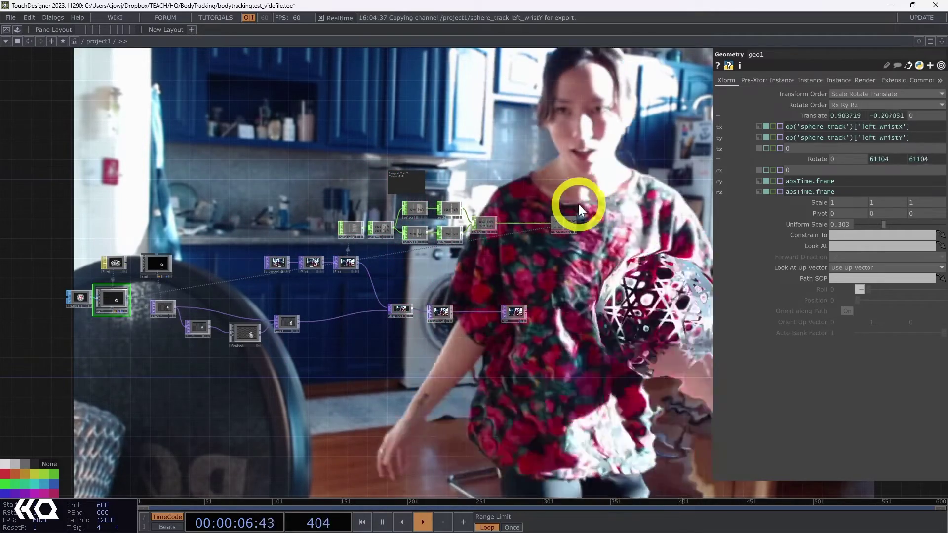
{"action": "scroll", "coordinate": [529, 254], "scroll_direction": "up", "scroll_amount": 5}
{"action": "key", "text": "Tab"}
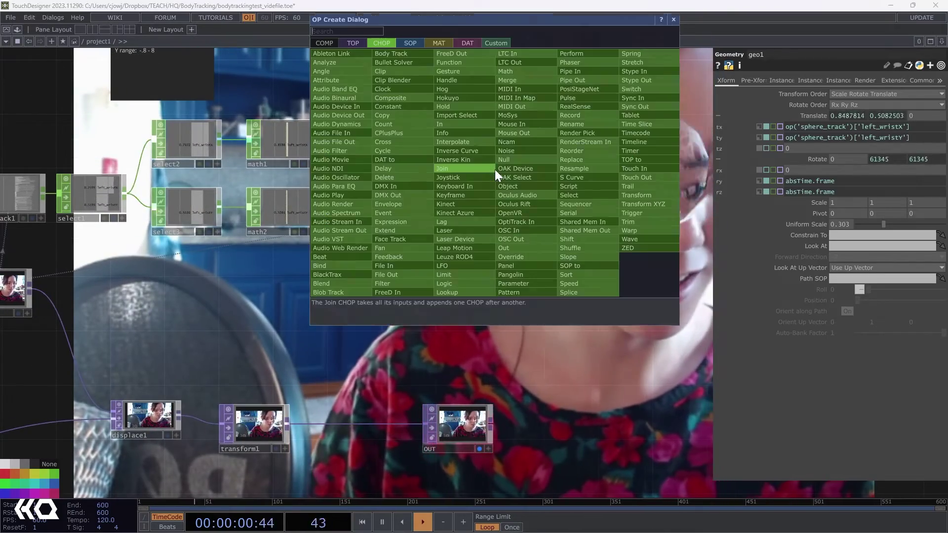
{"action": "type", "text": "fi"}
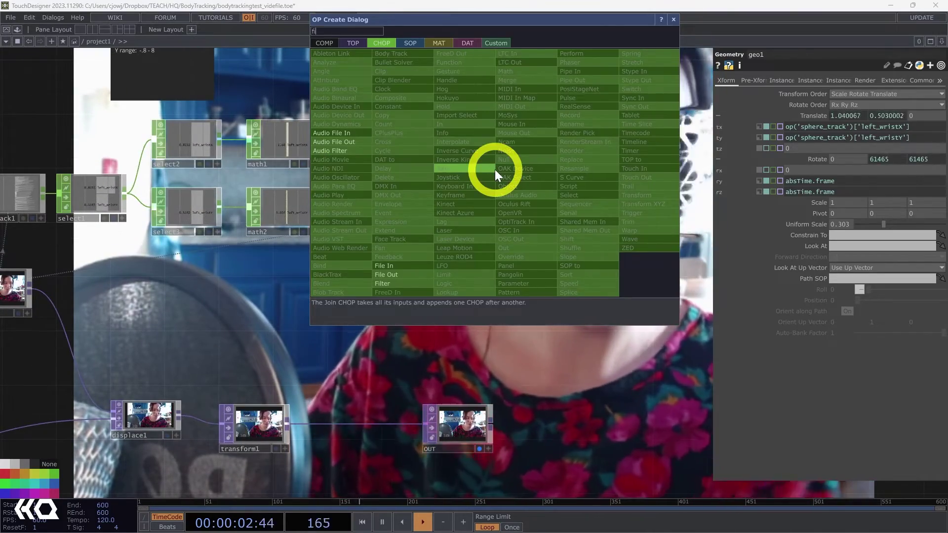
{"action": "left_click", "coordinate": [408, 284]}
{"action": "left_click", "coordinate": [485, 186]}
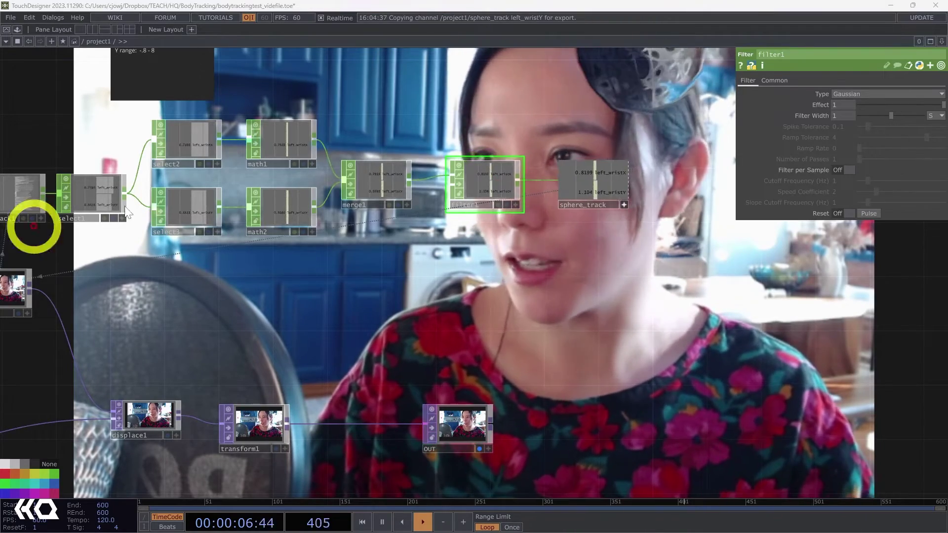
{"action": "left_click", "coordinate": [597, 163]}
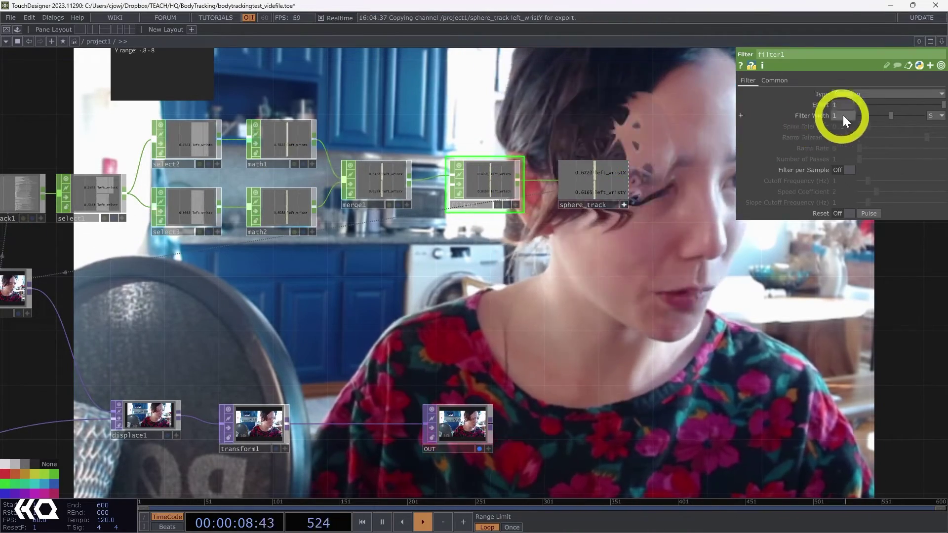
Step: Set filter1's Filter Width to .25 seconds
{"action": "left_click_drag", "start_coordinate": [843, 115], "coordinate": [803, 115]}
{"action": "left_click", "coordinate": [803, 114]}
{"action": "type", "text": ".25"}
{"action": "key", "text": "Return"}
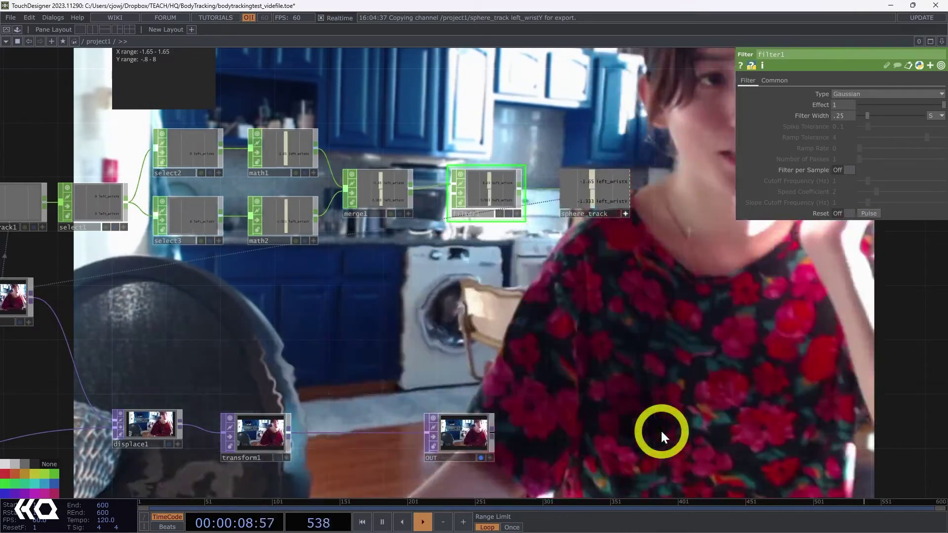
Step: Duplicate select3 and place the copy below it, fed by select1
{"action": "scroll", "coordinate": [662, 437], "scroll_direction": "down", "scroll_amount": 2}
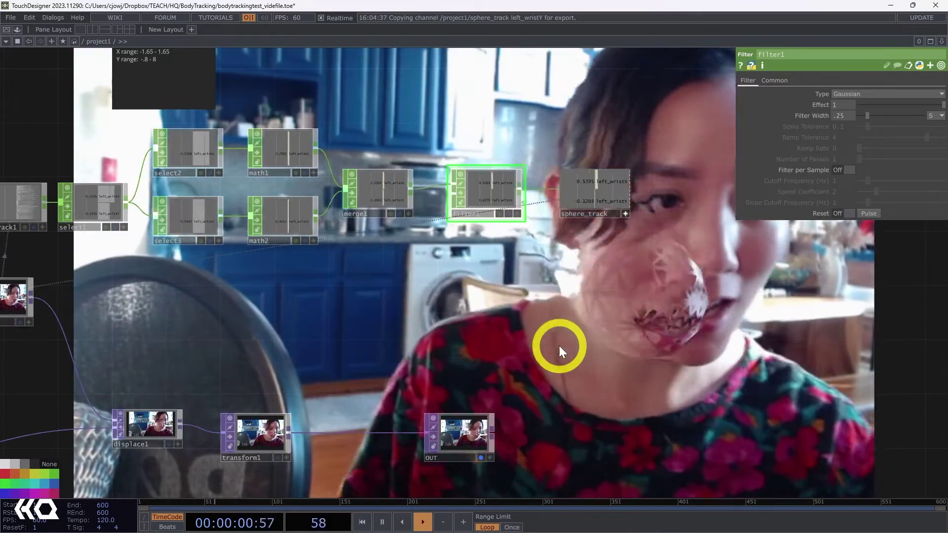
{"action": "scroll", "coordinate": [562, 350], "scroll_direction": "down", "scroll_amount": 3}
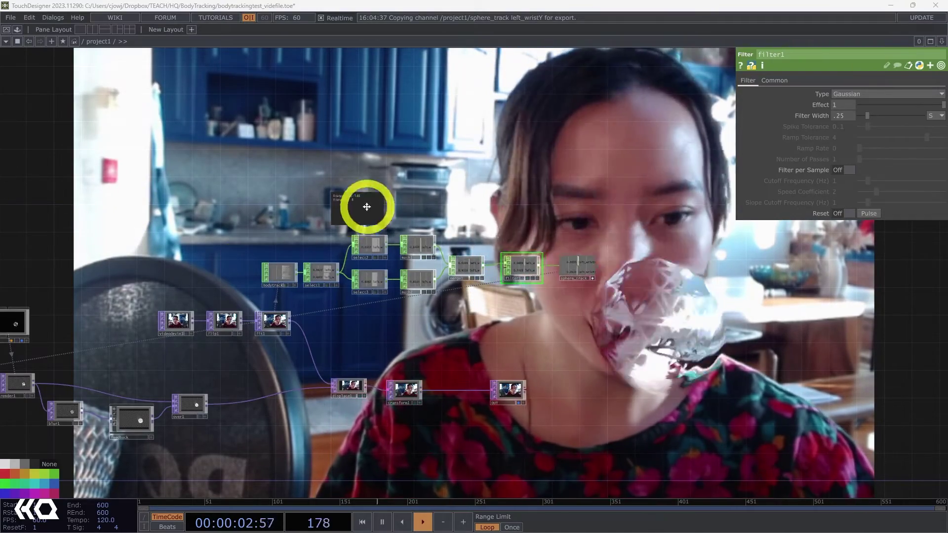
{"action": "scroll", "coordinate": [370, 277], "scroll_direction": "up", "scroll_amount": 5}
{"action": "left_click", "coordinate": [363, 261]}
{"action": "key", "text": "ctrl+c"}
{"action": "key", "text": "ctrl+v"}
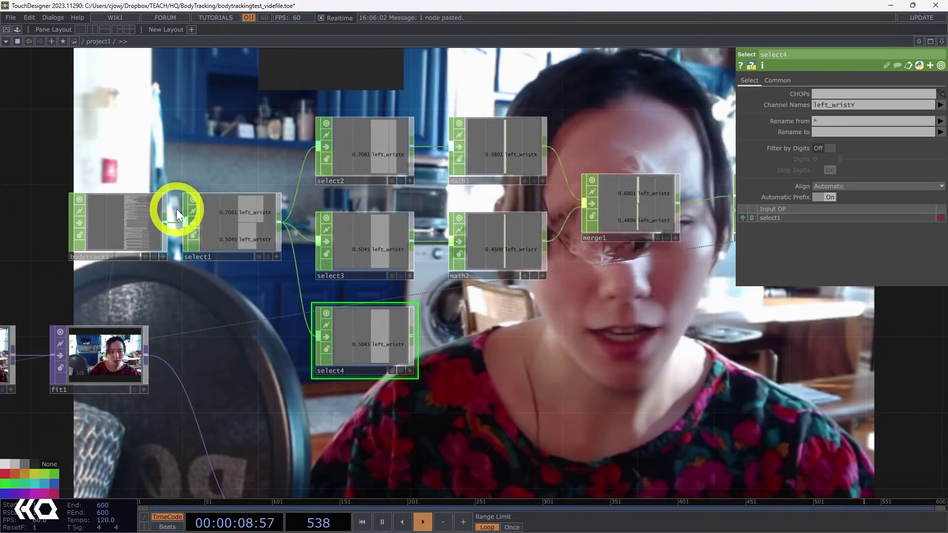
Step: Have select4 rename its output channel to left_wristScale
{"action": "left_click", "coordinate": [824, 130]}
{"action": "type", "text": "left_wrist"}
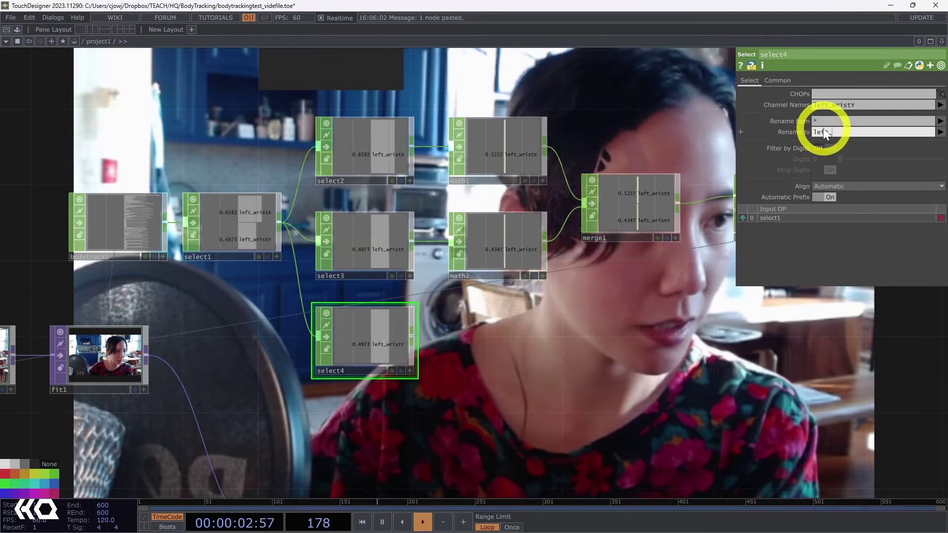
{"action": "type", "text": "Scal"}
{"action": "type", "text": "e"}
{"action": "key", "text": "Return"}
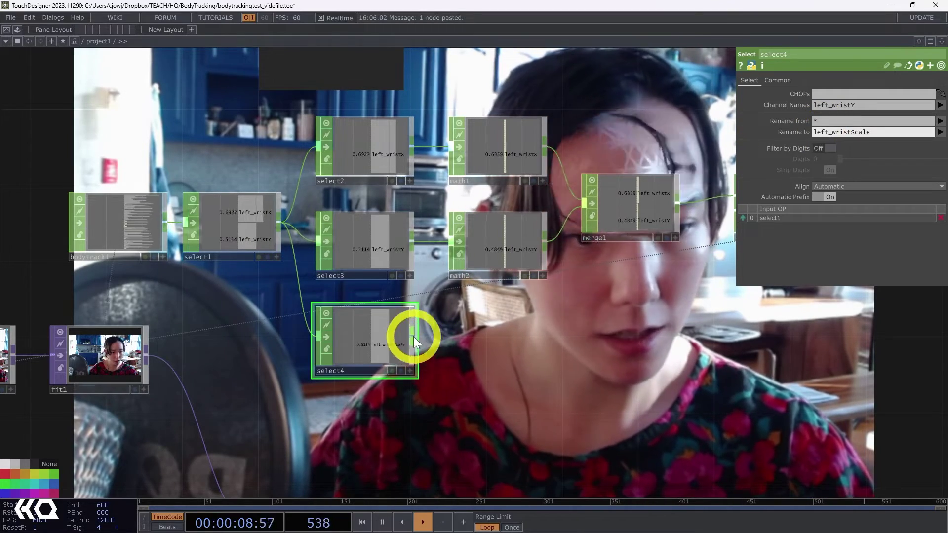
Step: Add a Math CHOP fed by select4 and place it beside that node
{"action": "left_click", "coordinate": [413, 336]}
{"action": "type", "text": "math"}
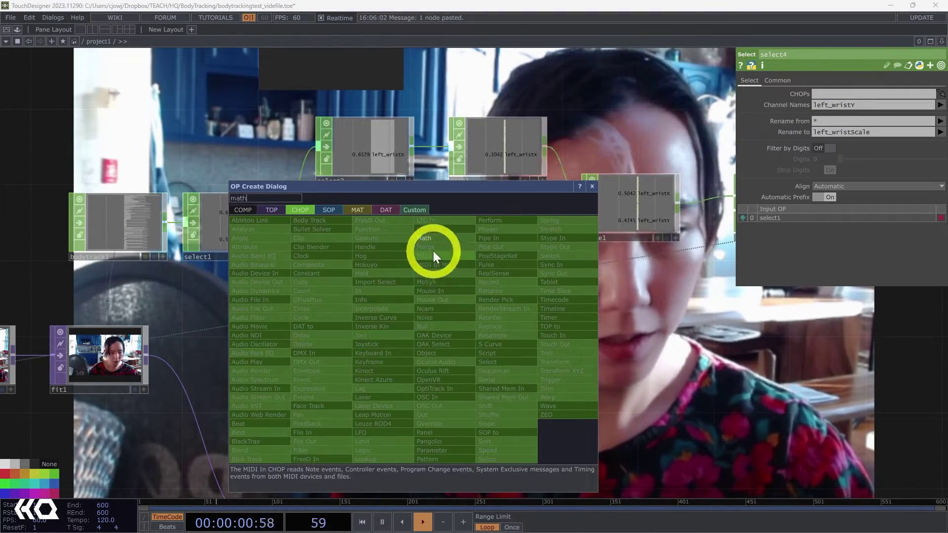
{"action": "left_click", "coordinate": [431, 239]}
{"action": "left_click", "coordinate": [516, 340]}
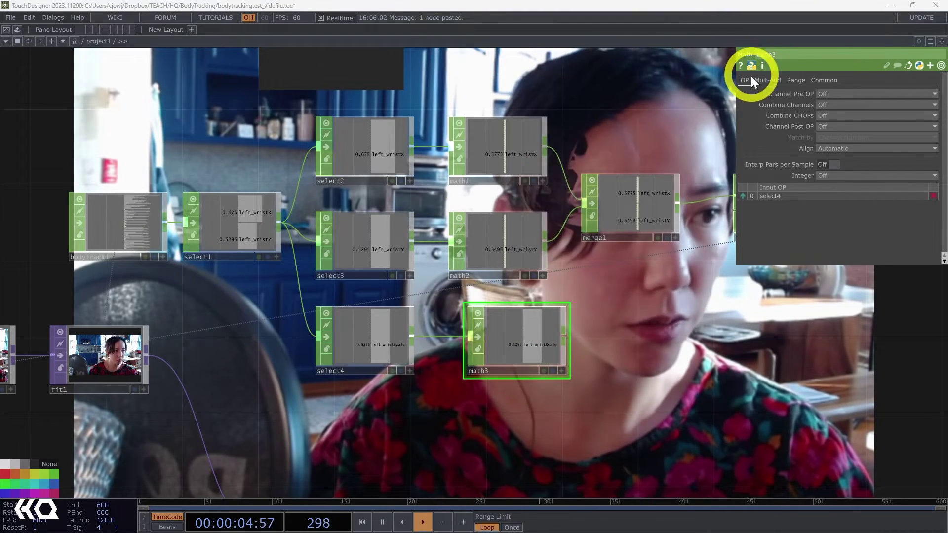
Step: Set math3's From Range to .15 through .6
{"action": "left_click", "coordinate": [795, 80]}
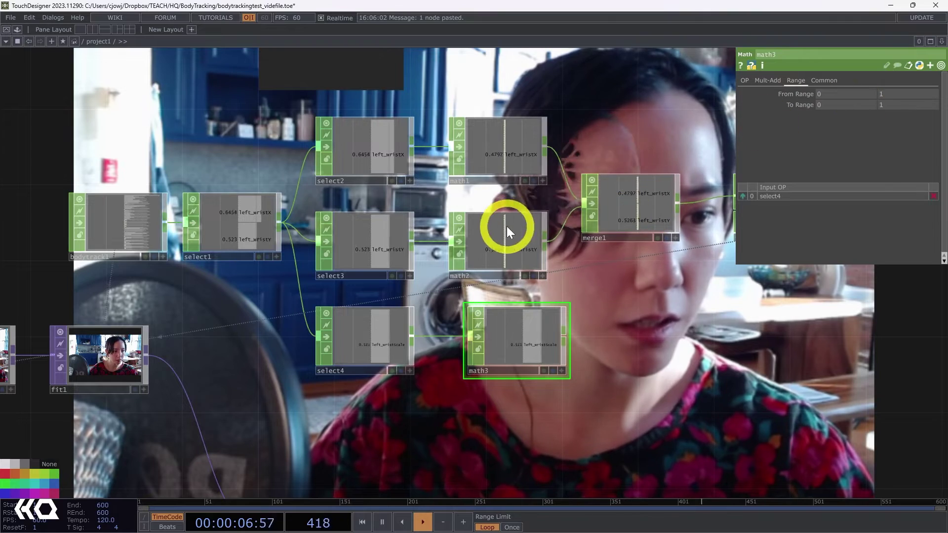
{"action": "left_click", "coordinate": [543, 319]}
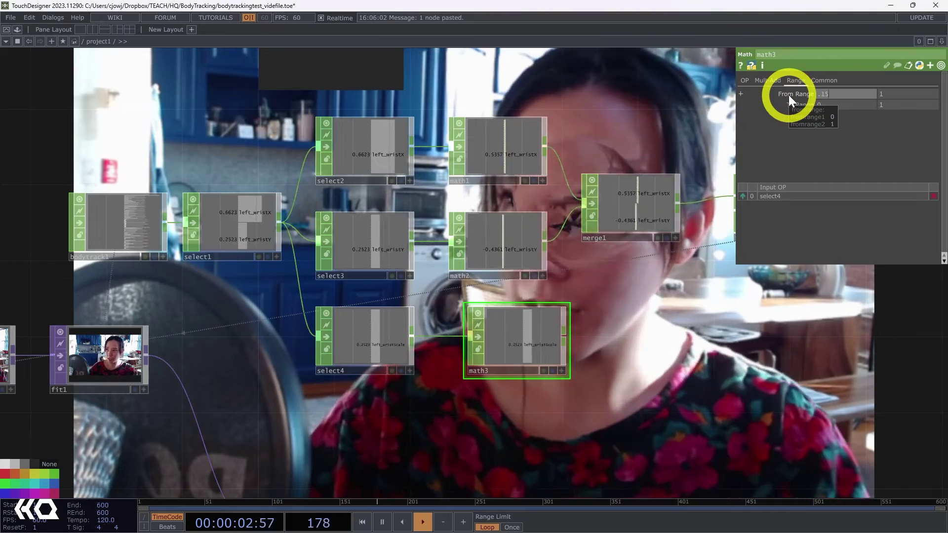
{"action": "left_click", "coordinate": [847, 94]}
{"action": "type", "text": ".15"}
{"action": "key", "text": "Return"}
{"action": "left_click", "coordinate": [883, 94]}
{"action": "type", "text": ".6"}
{"action": "key", "text": "Return"}
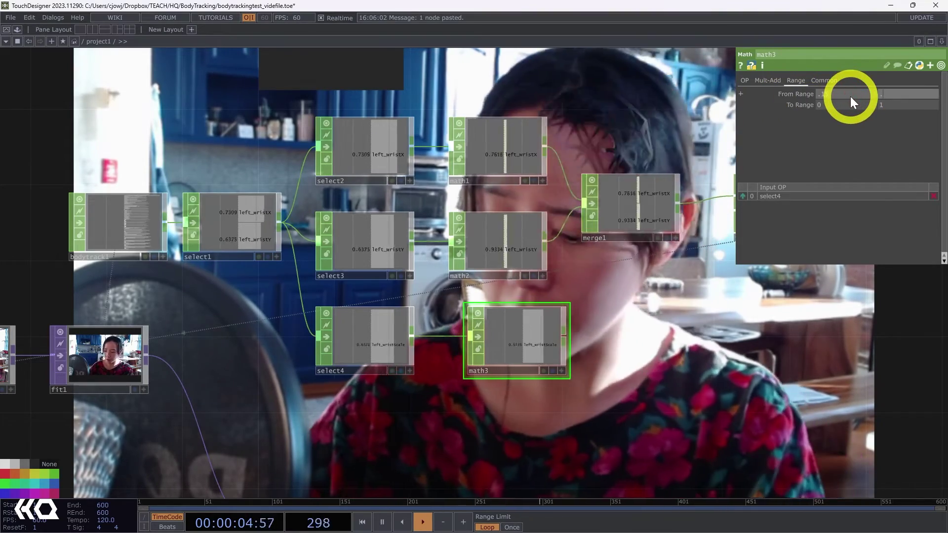
Step: Try Uniform Scale values of .15 and .5 on geo1 to judge the sphere's smallest and largest size
{"action": "scroll", "coordinate": [609, 282], "scroll_direction": "down", "scroll_amount": 6}
{"action": "scroll", "coordinate": [286, 325], "scroll_direction": "up", "scroll_amount": 4}
{"action": "left_click", "coordinate": [163, 346]}
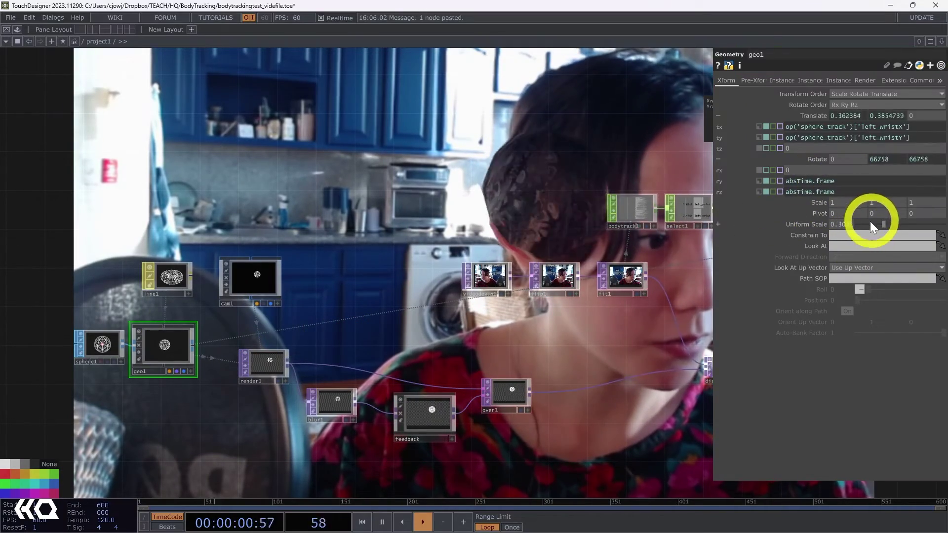
{"action": "left_click_drag", "start_coordinate": [870, 221], "coordinate": [802, 225]}
{"action": "type", "text": ".15"}
{"action": "key", "text": "Return"}
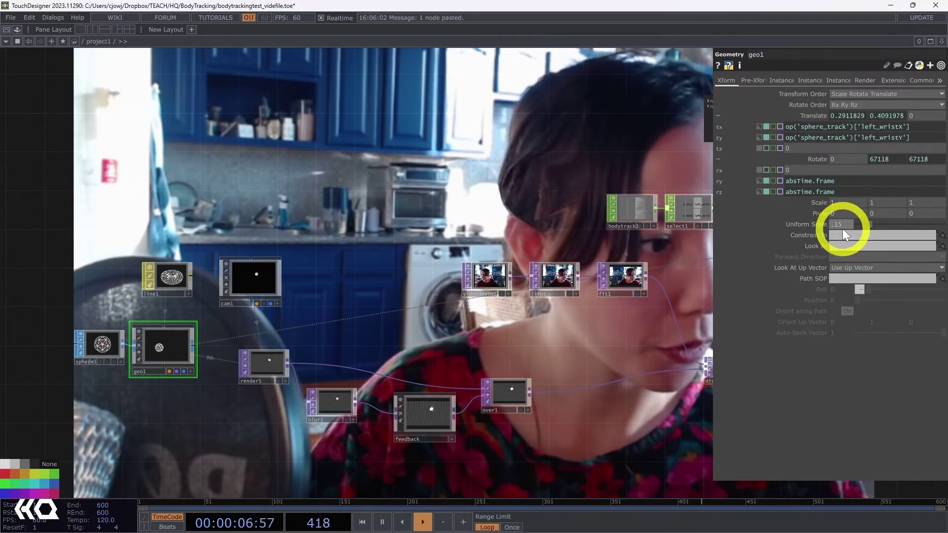
{"action": "left_click_drag", "start_coordinate": [843, 227], "coordinate": [806, 227]}
{"action": "type", "text": ".5"}
{"action": "key", "text": "Return"}
Step: Set math3's To Range to .15 through .5 and connect its output to merge1
{"action": "scroll", "coordinate": [658, 312], "scroll_direction": "down", "scroll_amount": 4}
{"action": "left_click_drag", "start_coordinate": [628, 342], "coordinate": [196, 366]}
{"action": "scroll", "coordinate": [316, 304], "scroll_direction": "up", "scroll_amount": 8}
{"action": "left_click", "coordinate": [302, 343]}
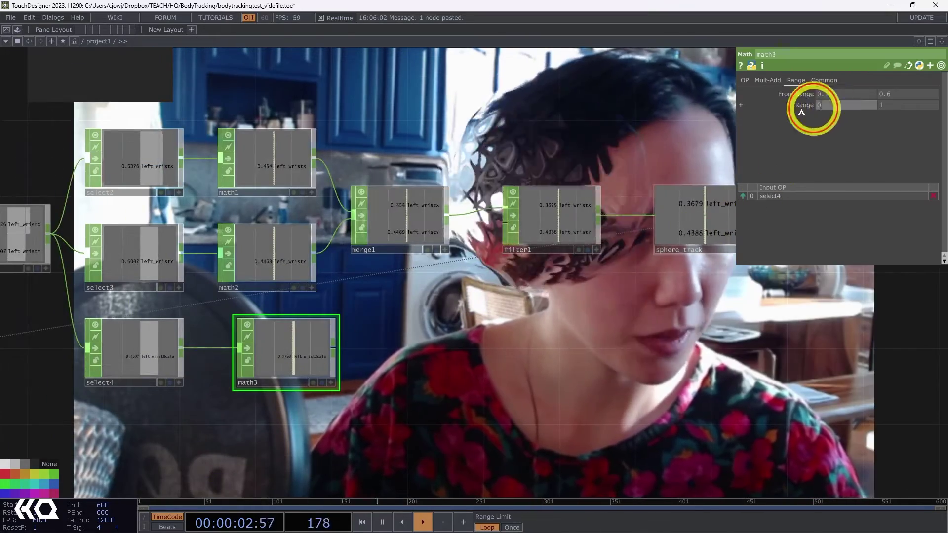
{"action": "type", "text": ".15"}
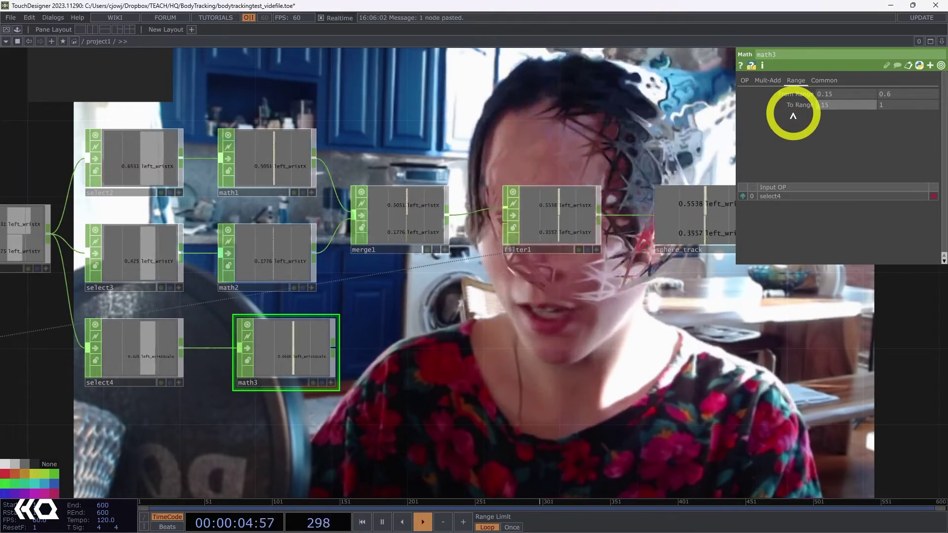
{"action": "key", "text": "Tab"}
{"action": "type", "text": ".5"}
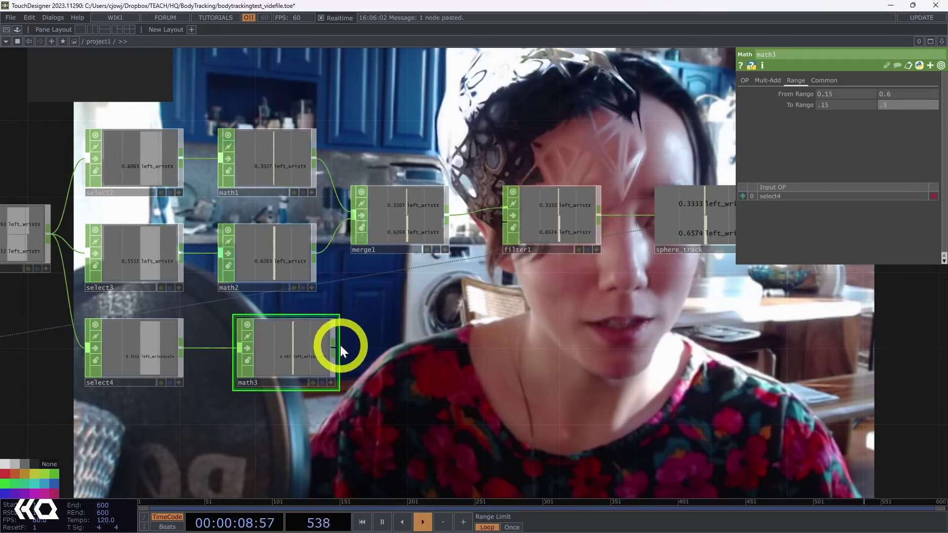
{"action": "left_click_drag", "start_coordinate": [334, 345], "coordinate": [346, 303]}
{"action": "left_click_drag", "start_coordinate": [355, 238], "coordinate": [353, 232]}
Step: Drive geo1's Uniform Scale with the left_wristScale channel of sphere_track
{"action": "scroll", "coordinate": [398, 281], "scroll_direction": "down", "scroll_amount": 3}
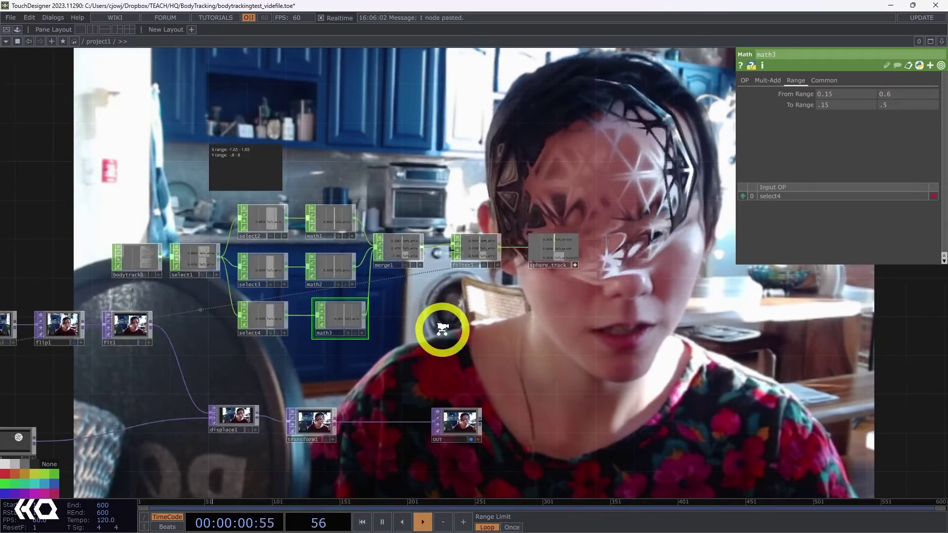
{"action": "scroll", "coordinate": [440, 327], "scroll_direction": "down", "scroll_amount": 2}
{"action": "scroll", "coordinate": [240, 381], "scroll_direction": "down", "scroll_amount": 3}
{"action": "scroll", "coordinate": [118, 395], "scroll_direction": "up", "scroll_amount": 3}
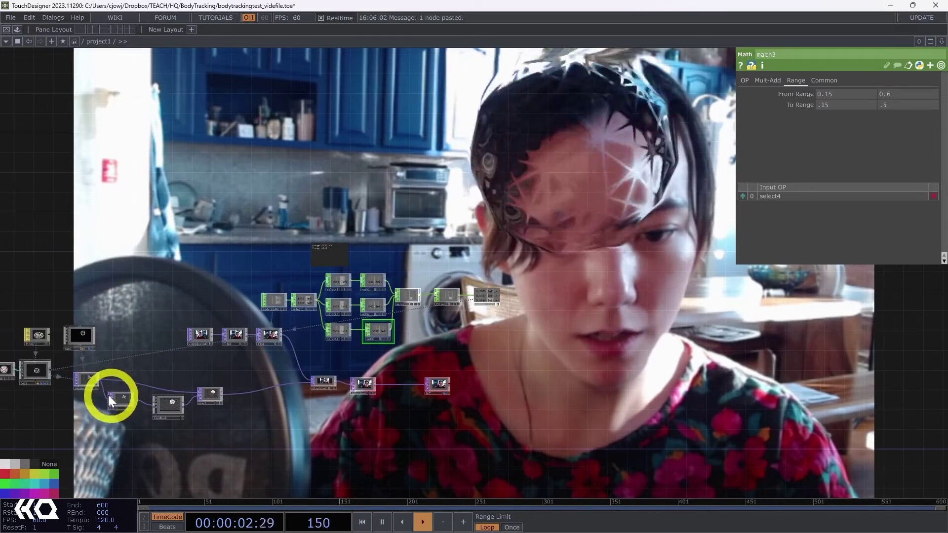
{"action": "left_click", "coordinate": [36, 369]}
{"action": "scroll", "coordinate": [520, 292], "scroll_direction": "up", "scroll_amount": 5}
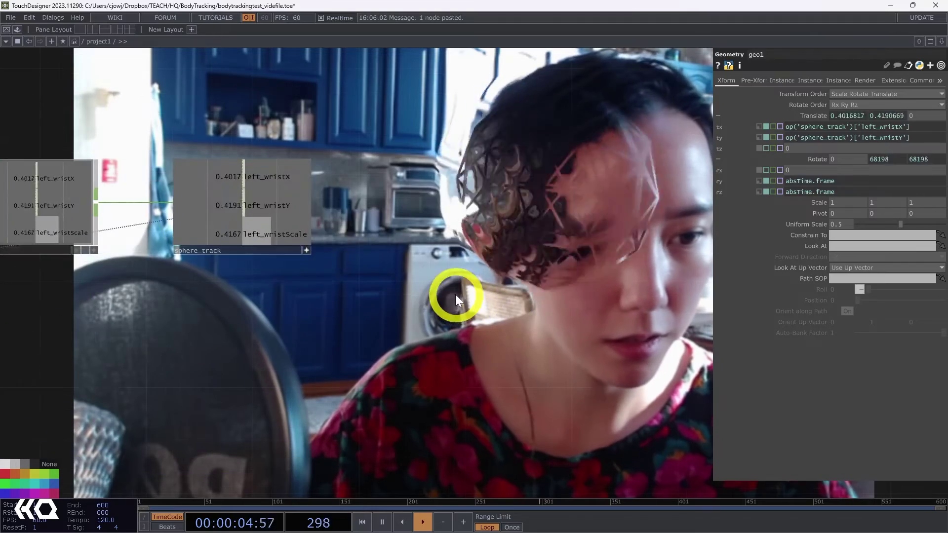
{"action": "left_click_drag", "start_coordinate": [286, 232], "coordinate": [839, 221]}
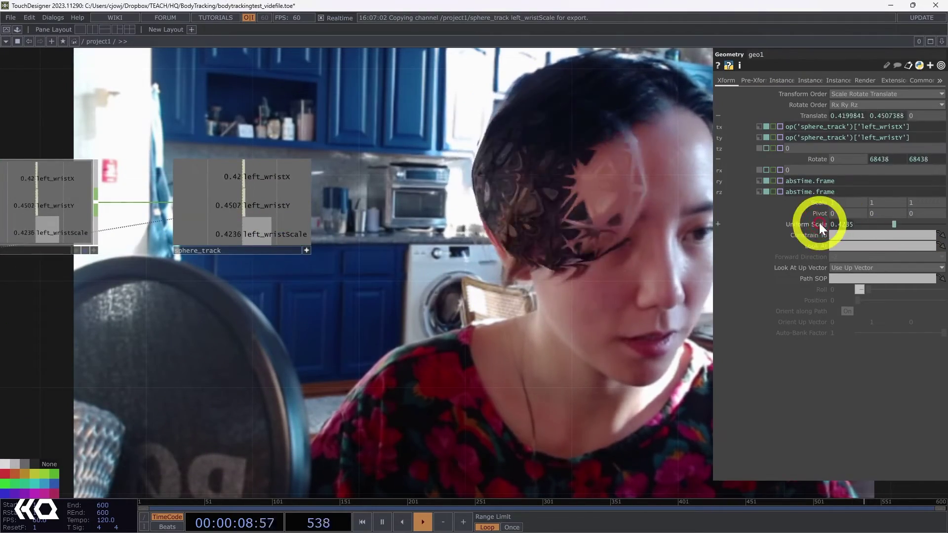
Step: Hide the parameter window and examine how the sphere displacement follows and scales with the left wrist behind the network
{"action": "scroll", "coordinate": [596, 255], "scroll_direction": "down", "scroll_amount": 5}
{"action": "scroll", "coordinate": [595, 256], "scroll_direction": "down", "scroll_amount": 3}
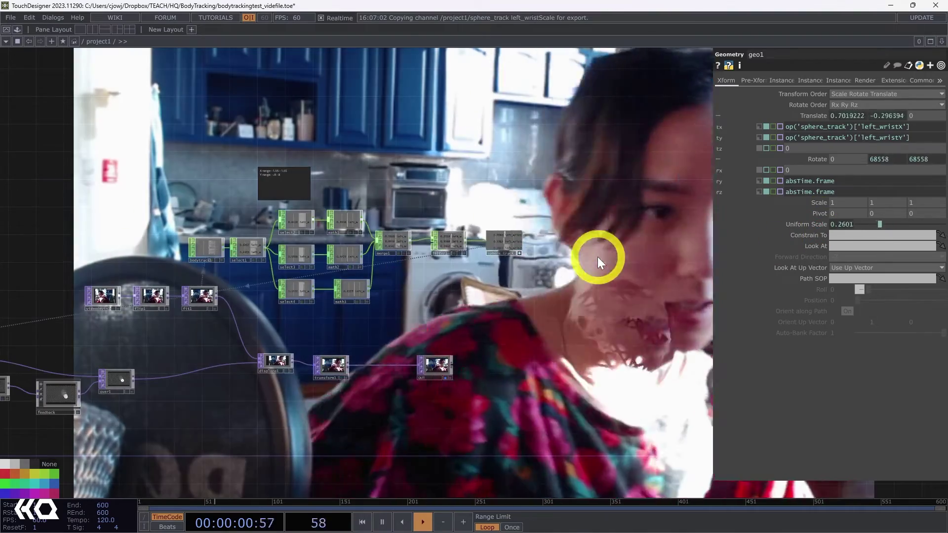
{"action": "key", "text": "p"}
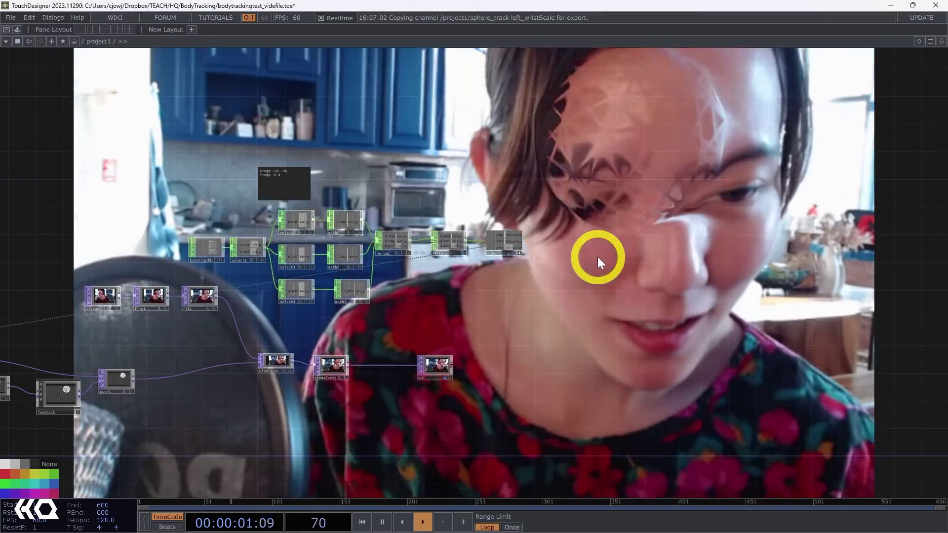
{"action": "scroll", "coordinate": [598, 256], "scroll_direction": "up", "scroll_amount": 3}
{"action": "left_click_drag", "start_coordinate": [594, 253], "coordinate": [470, 270]}
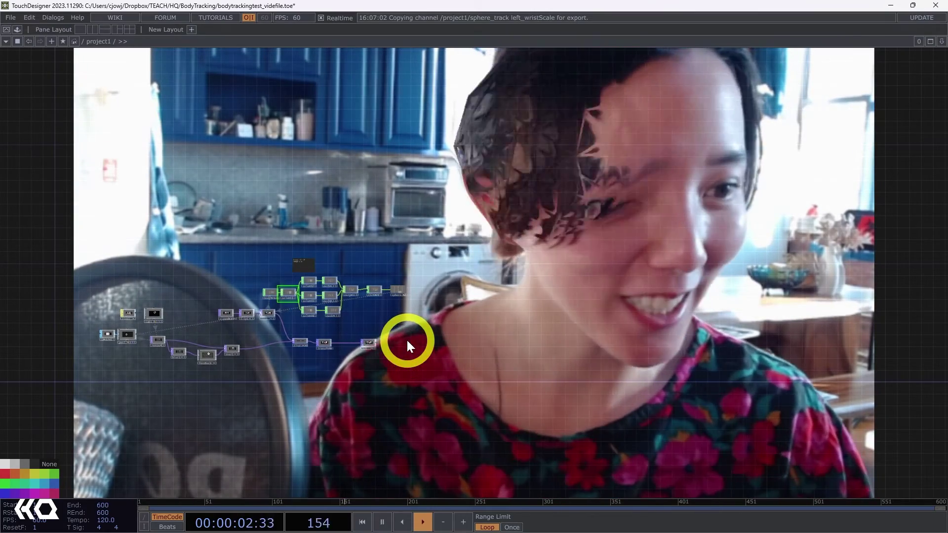
{"action": "middle_click_drag", "start_coordinate": [407, 341], "coordinate": [413, 344]}
{"action": "left_click_drag", "start_coordinate": [412, 346], "coordinate": [676, 292]}
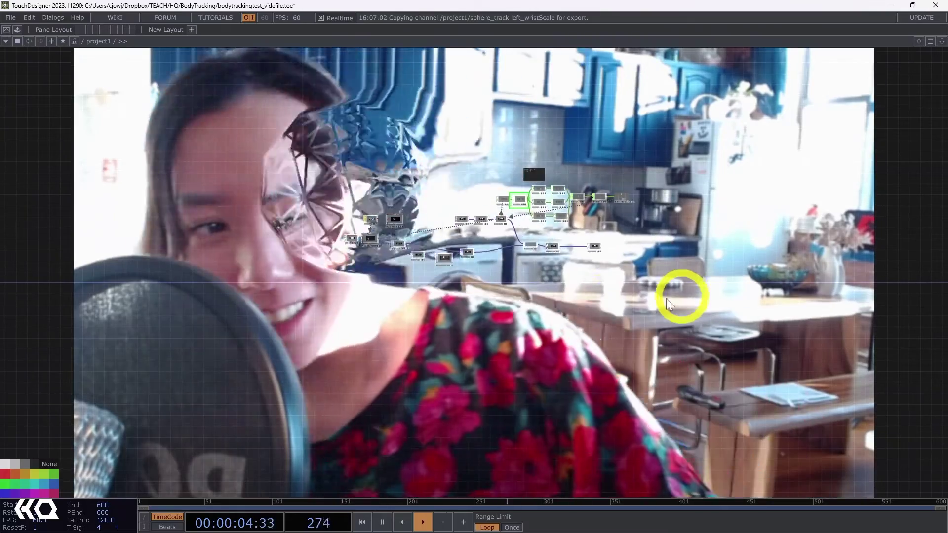